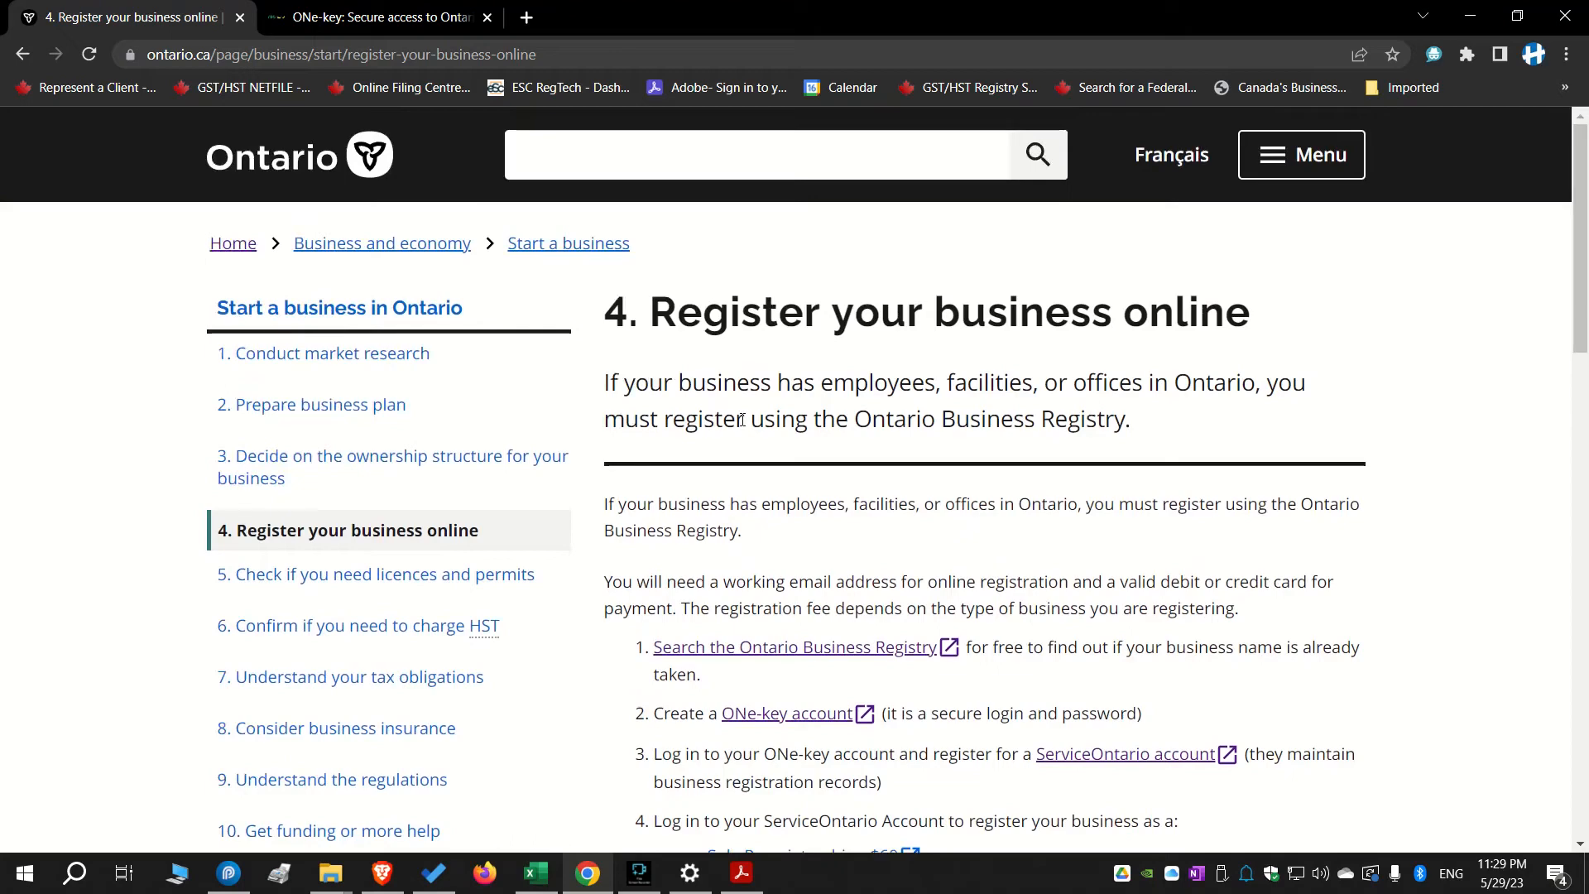
# Read the Ontario business registration steps about the ONe-key and ServiceOntario accounts
pyautogui.scroll(-3, 1070, 436)
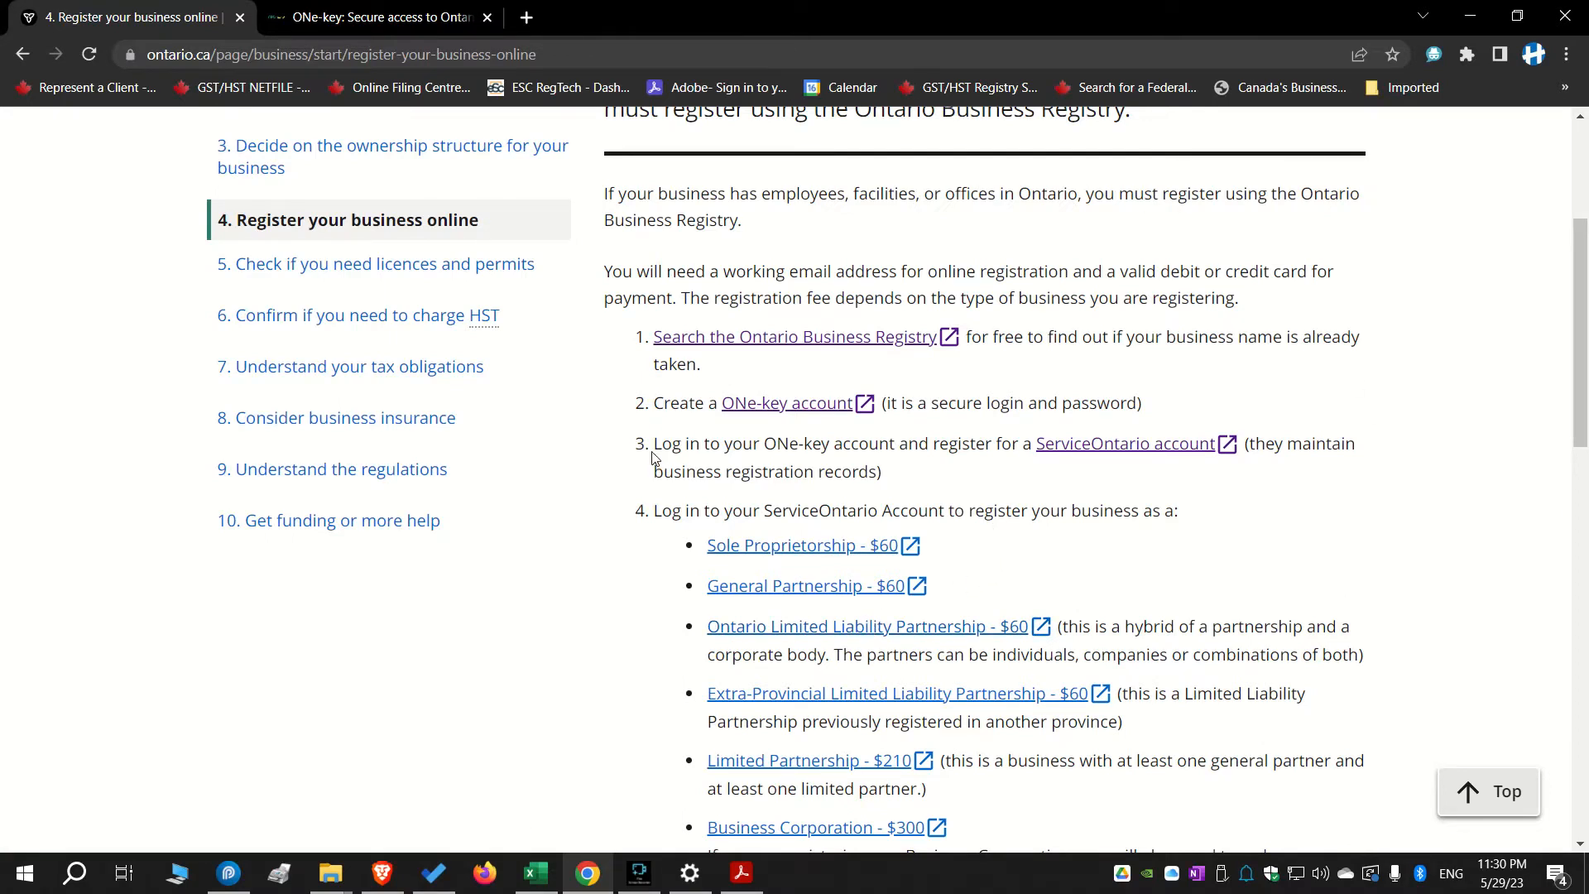
pyautogui.moveTo(653, 447); pyautogui.dragTo(950, 464)
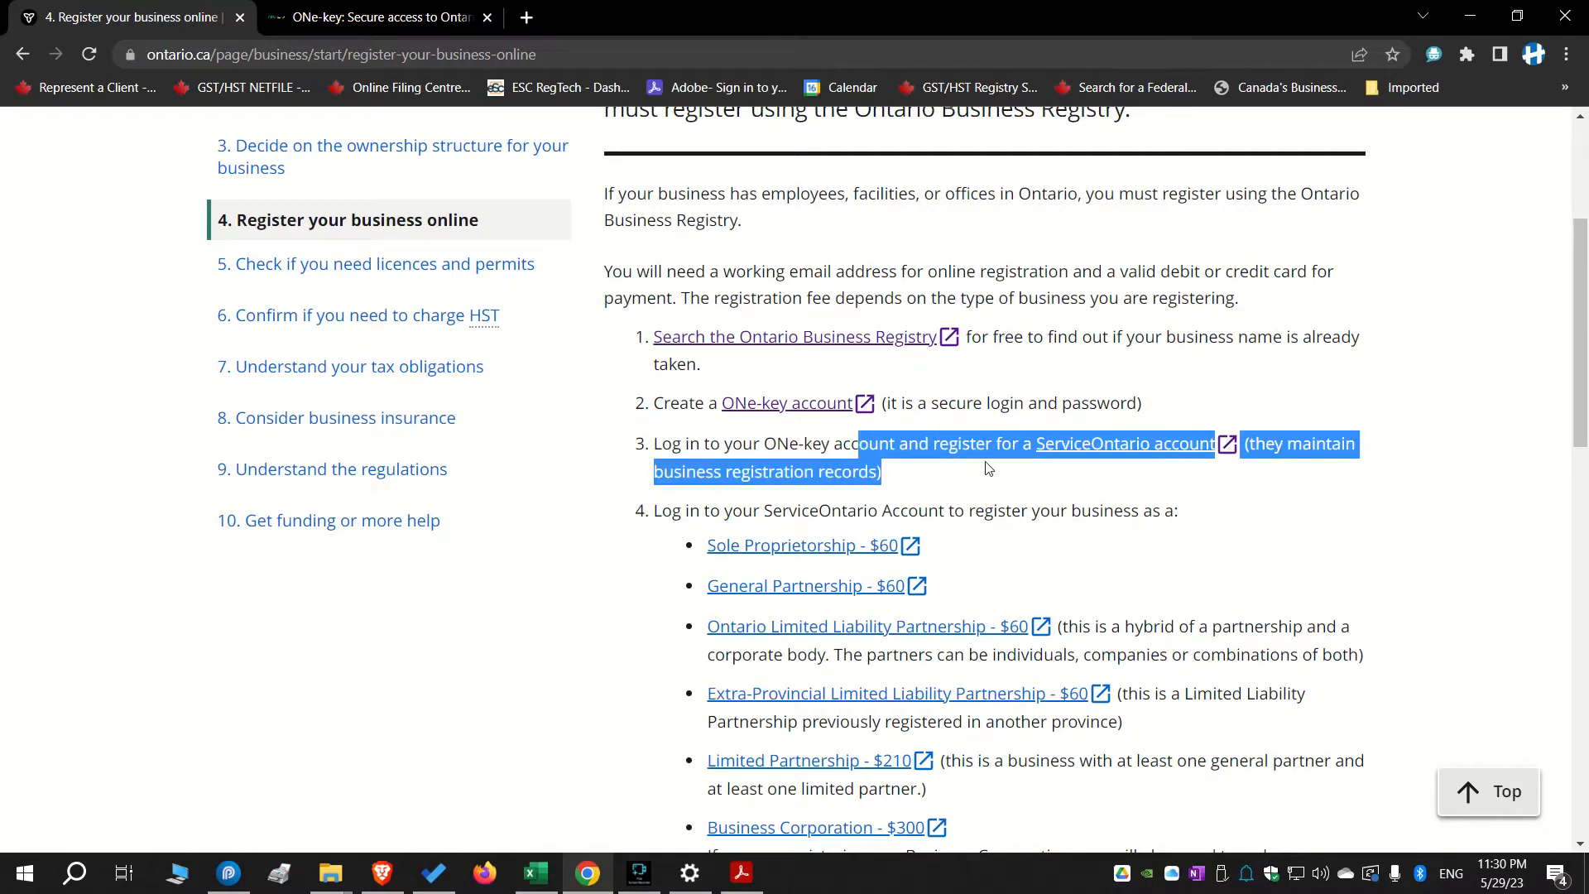
pyautogui.click(970, 494)
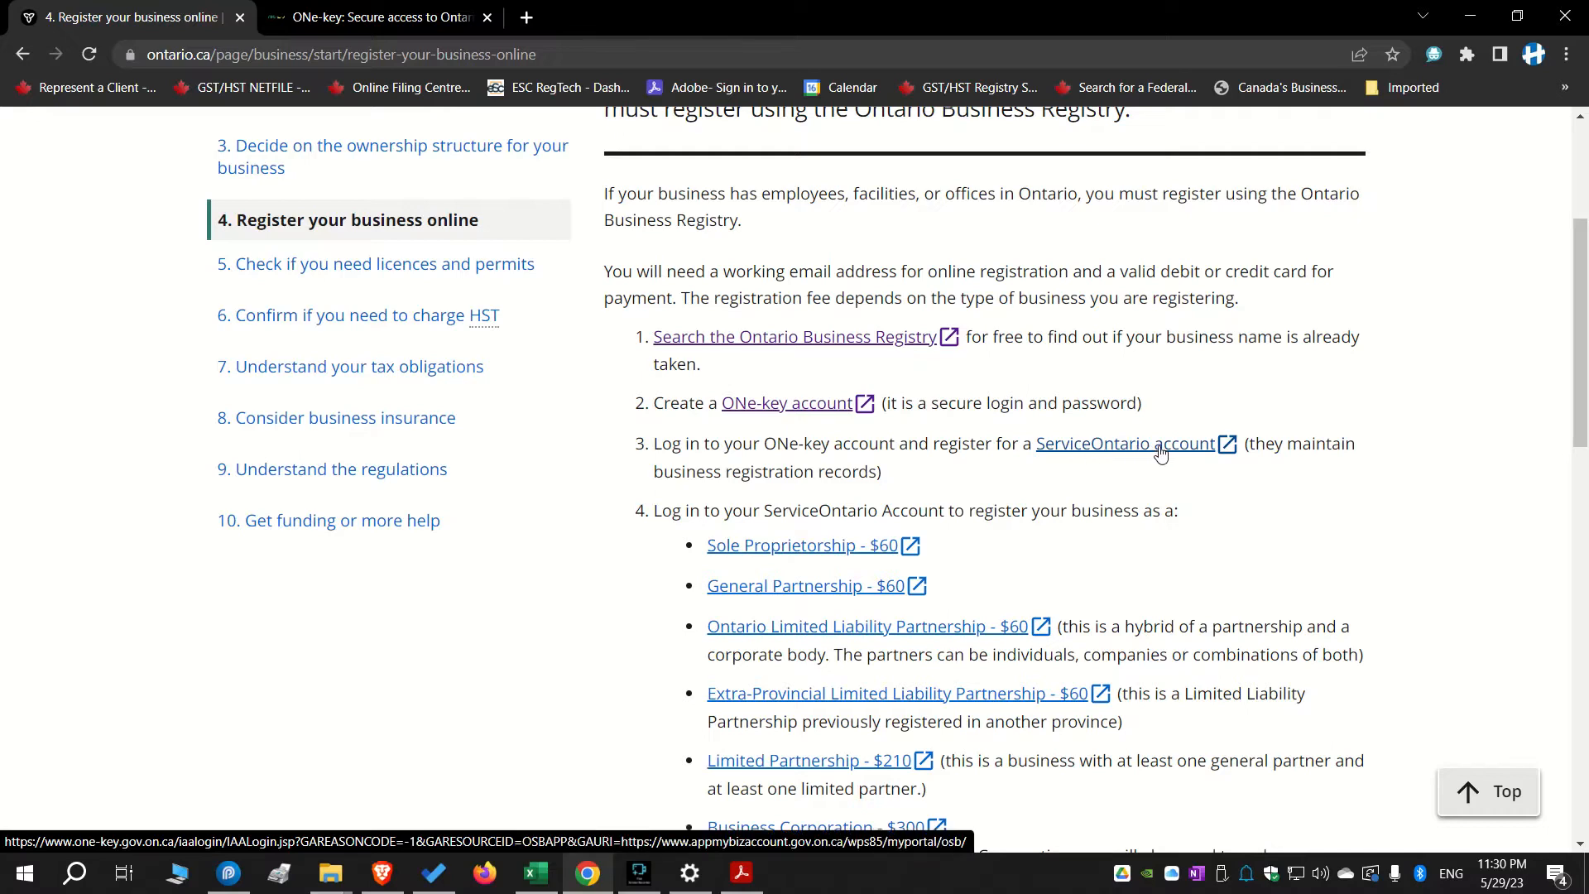
# Sign in to ONe-key with the saved ID and password in the second tab
pyautogui.click(401, 15)
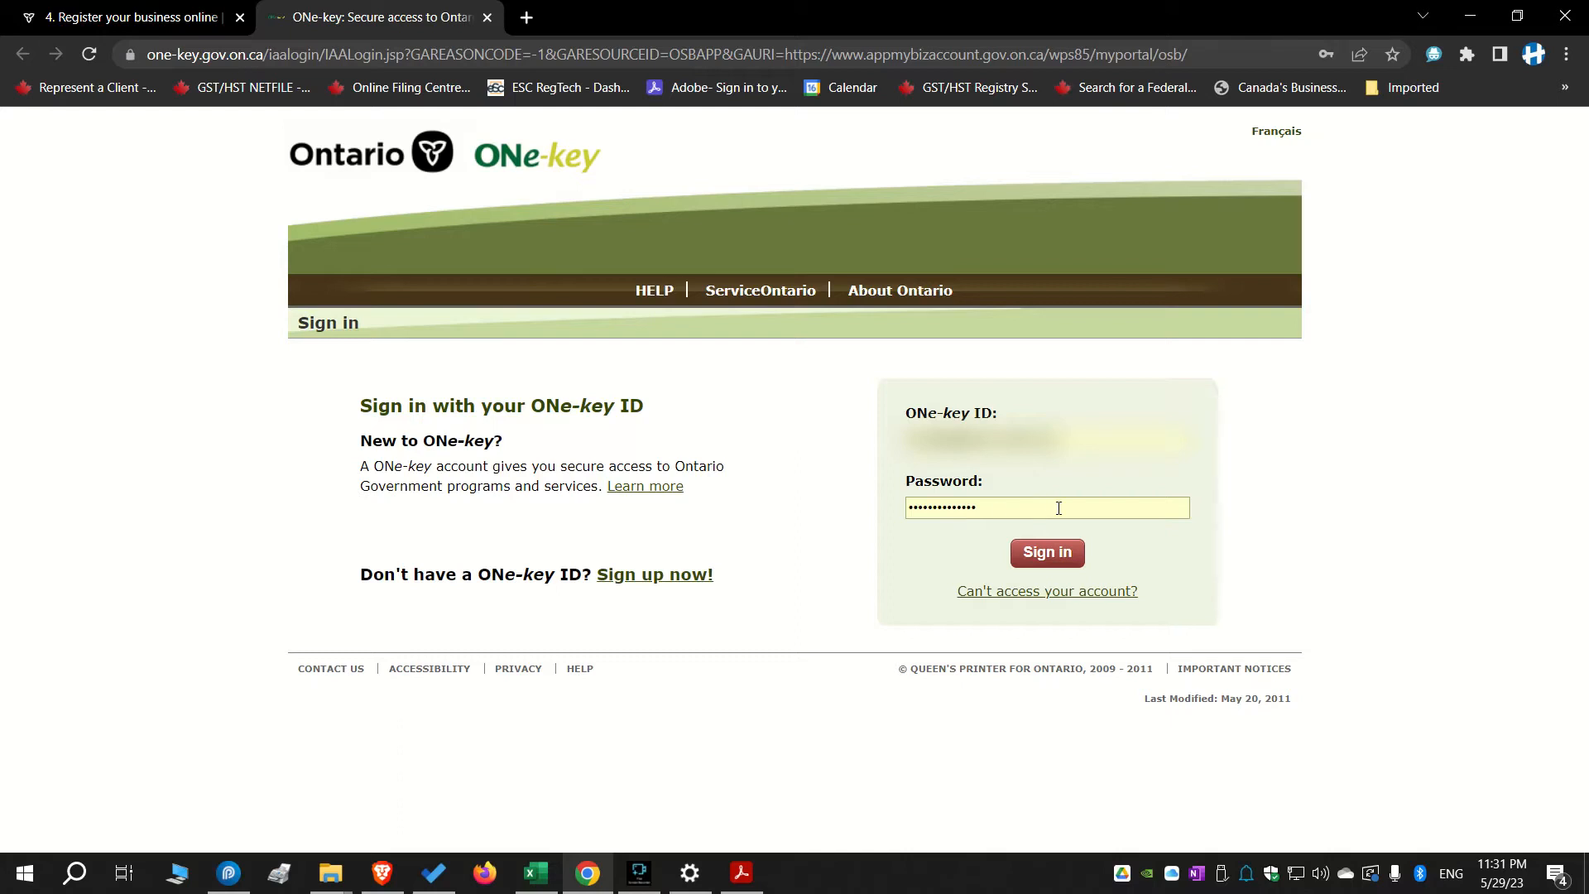
pyautogui.click(1038, 560)
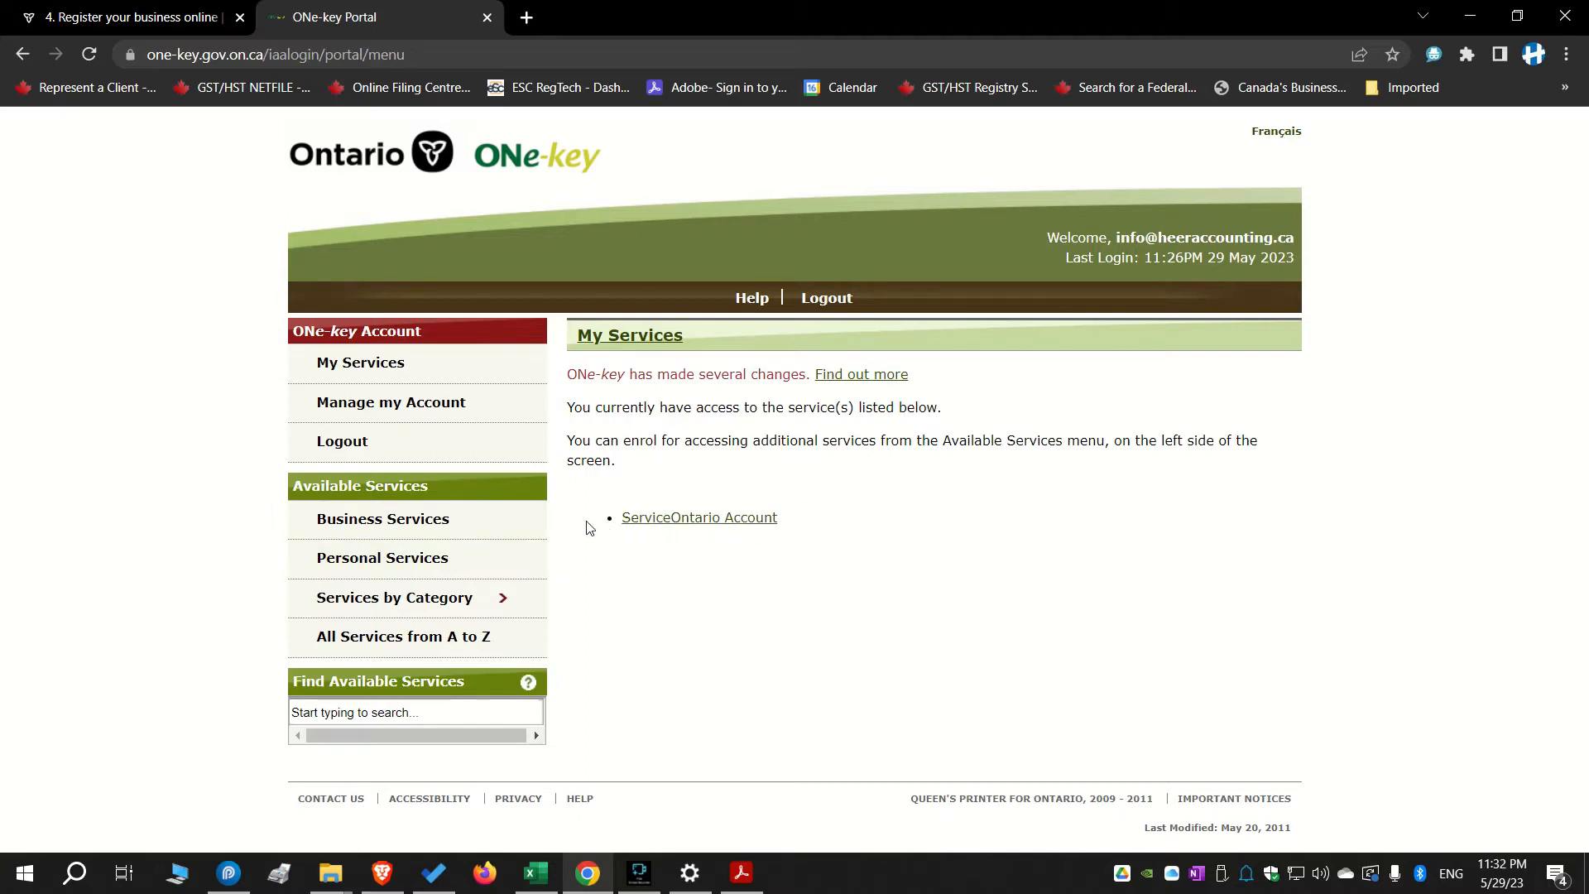
# Open the ServiceOntario Account from the ONe-key My Services list
pyautogui.moveTo(590, 527); pyautogui.dragTo(830, 557)
pyautogui.click(837, 560)
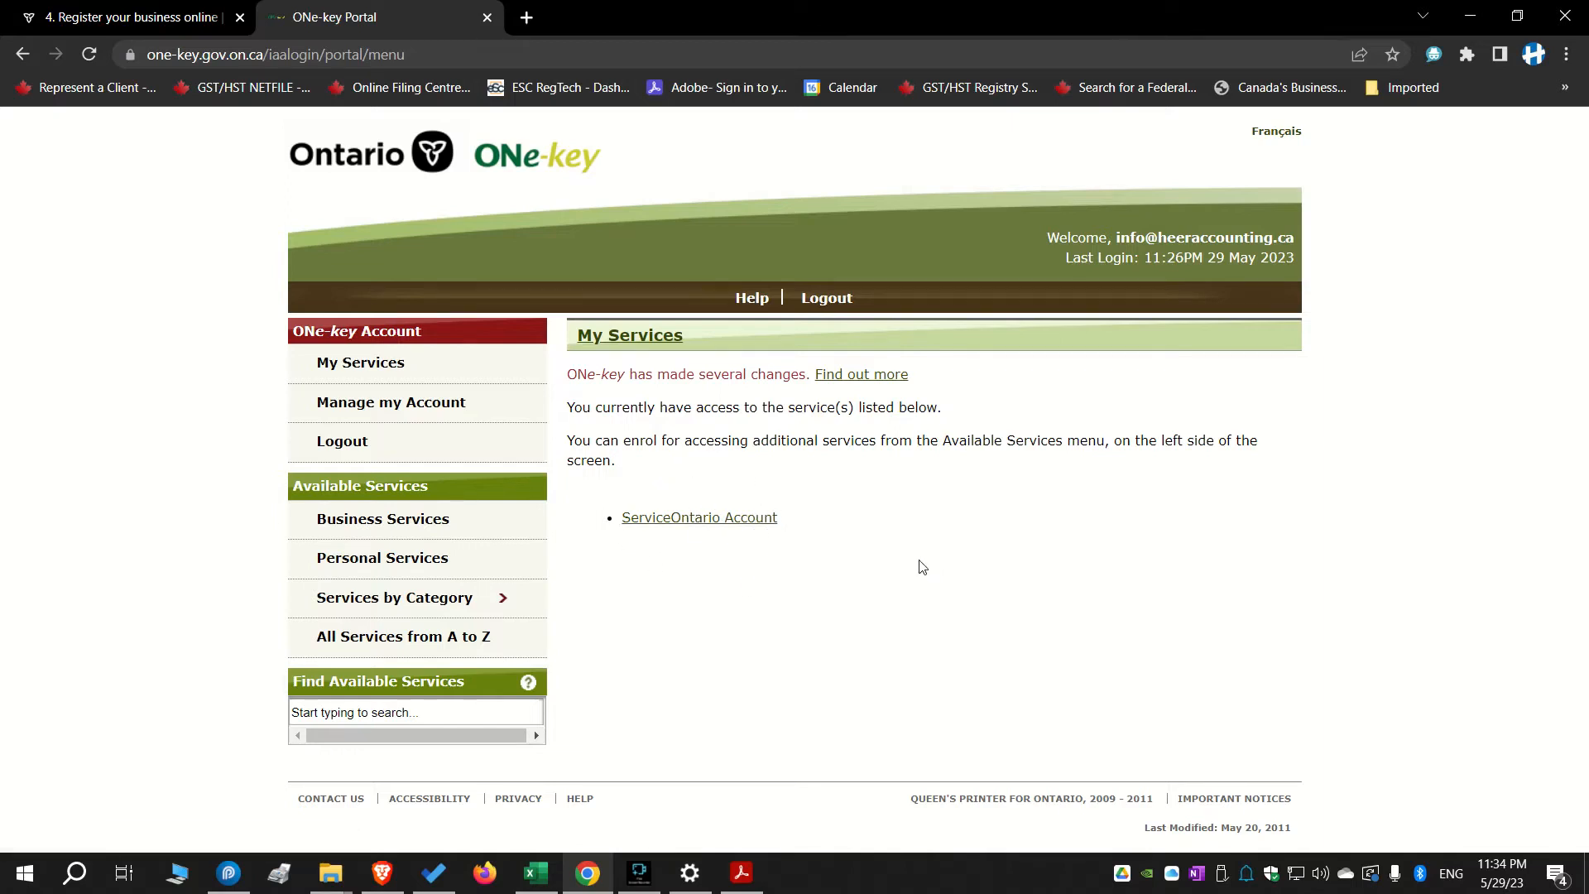
pyautogui.click(704, 522)
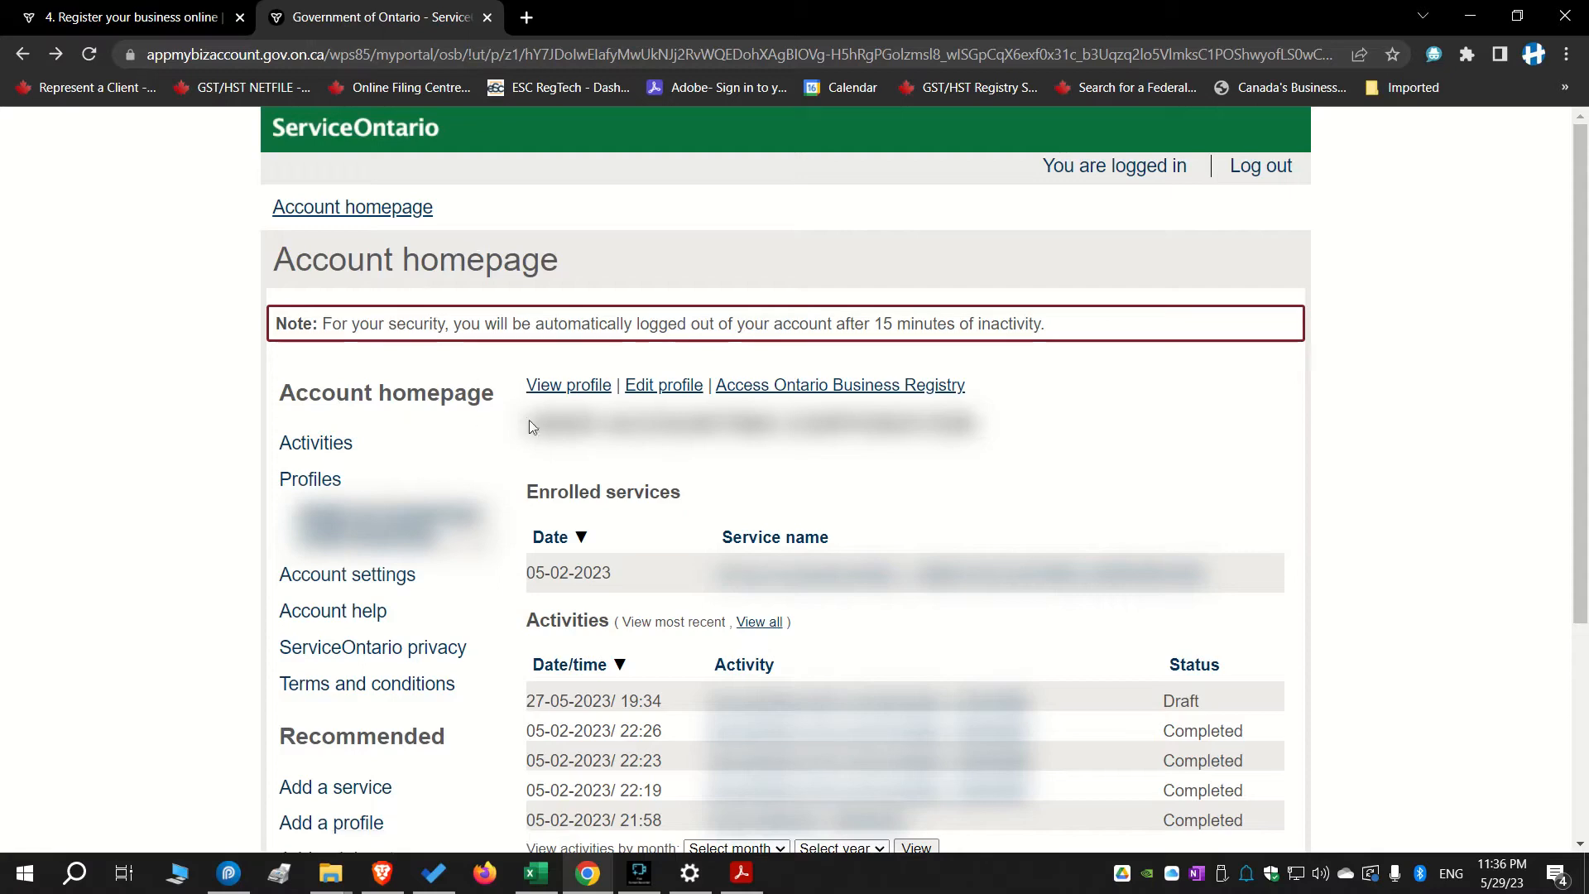
# Open the enrolled corporation's record from the ServiceOntario account homepage
pyautogui.scroll(-2, 772, 500)
pyautogui.scroll(-1, 773, 500)
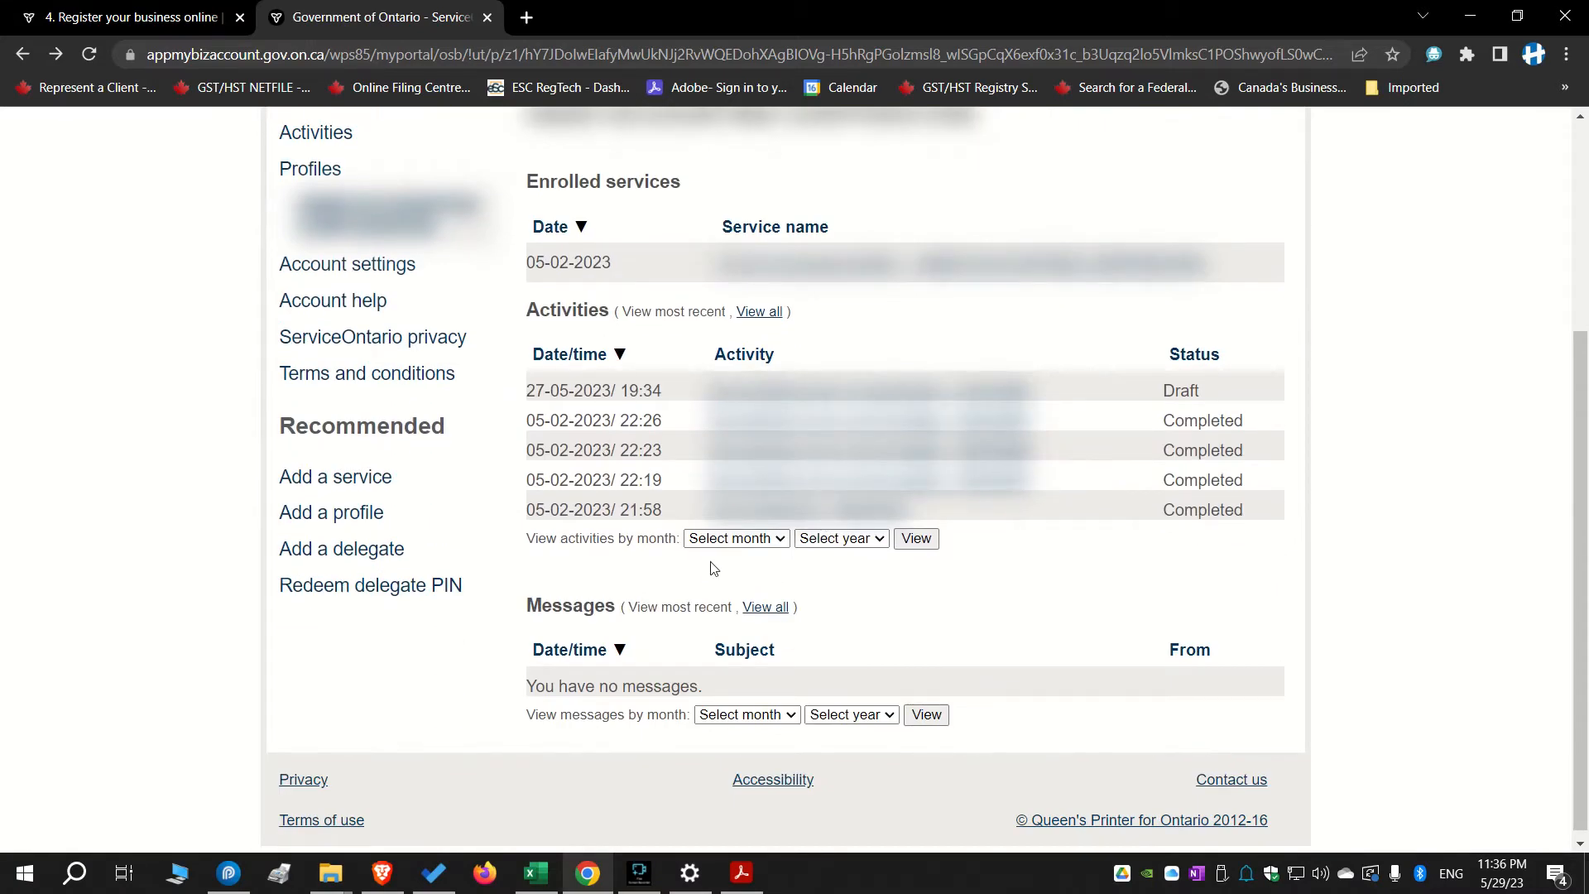
pyautogui.scroll(3, 943, 584)
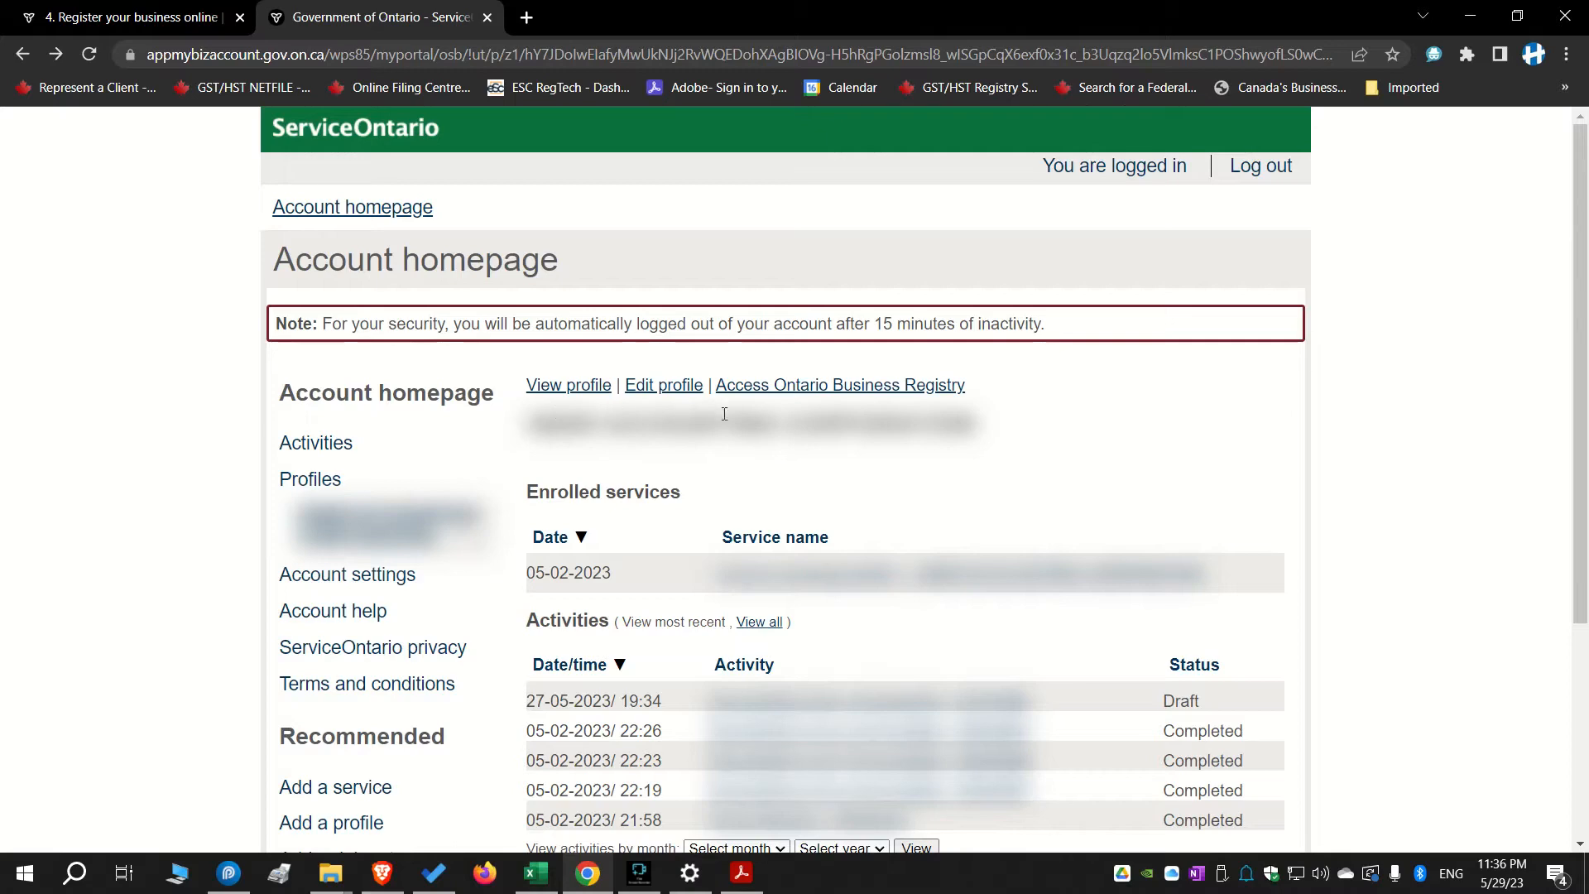
pyautogui.scroll(-2, 858, 480)
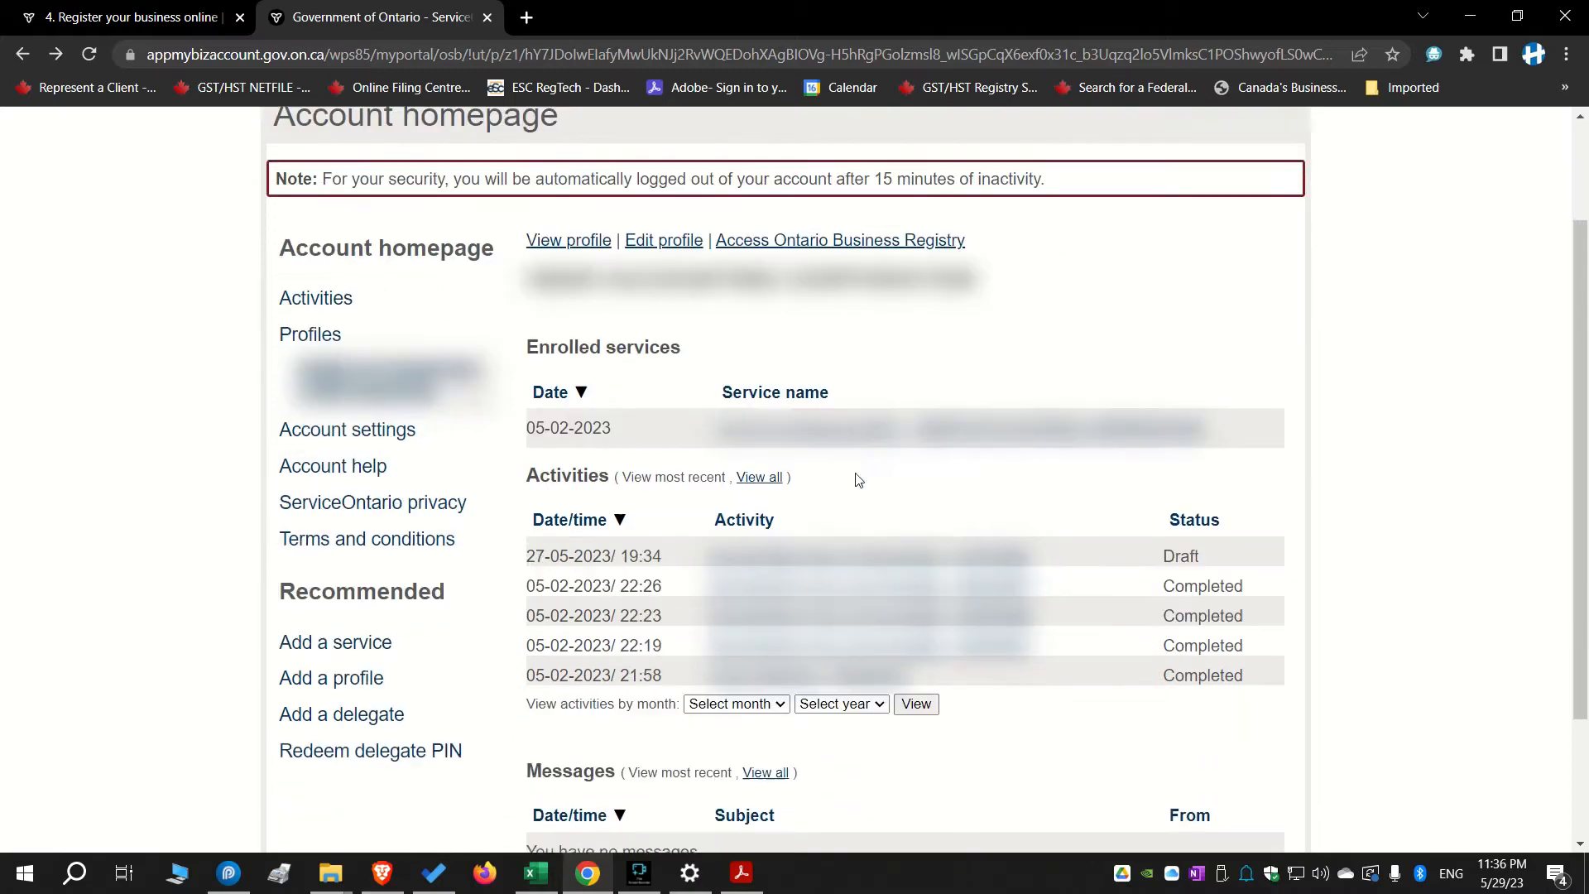
pyautogui.scroll(-1, 858, 480)
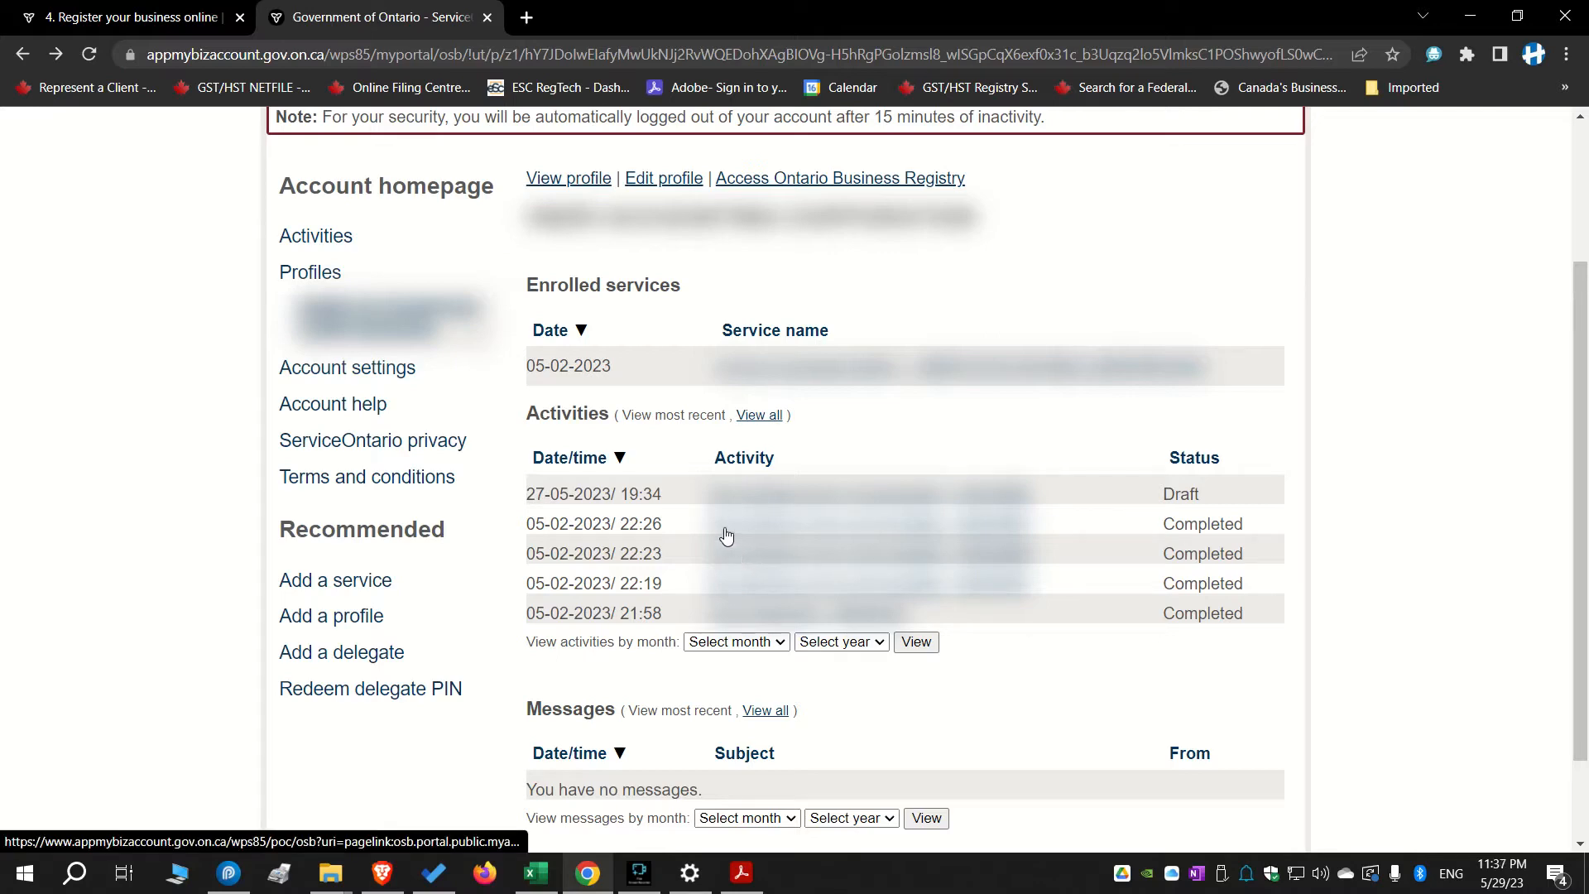
pyautogui.scroll(1, 713, 497)
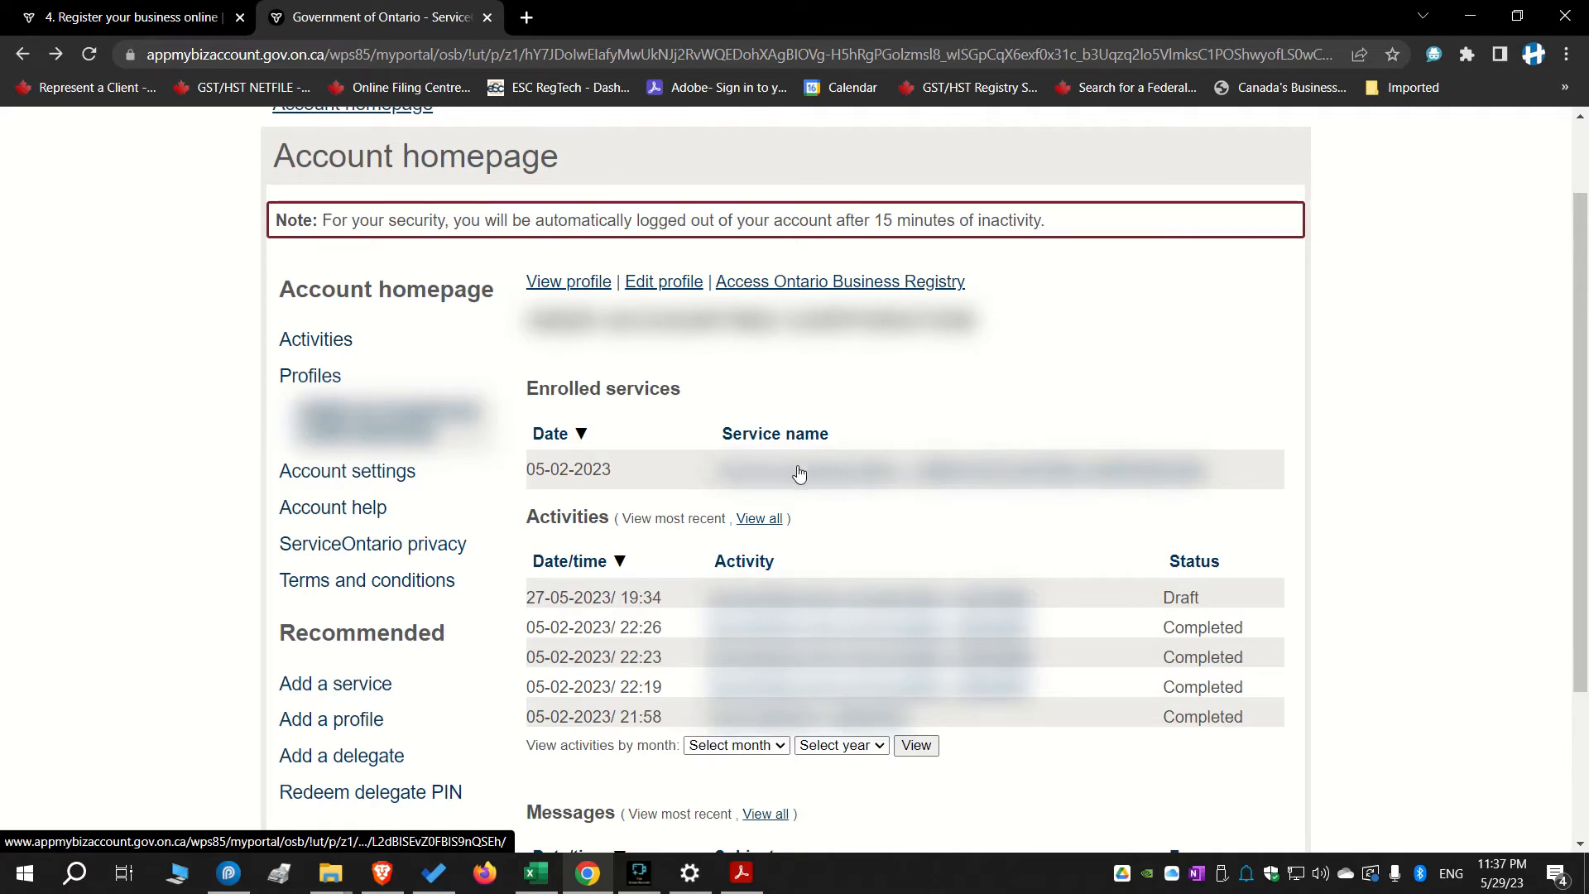
pyautogui.click(956, 478)
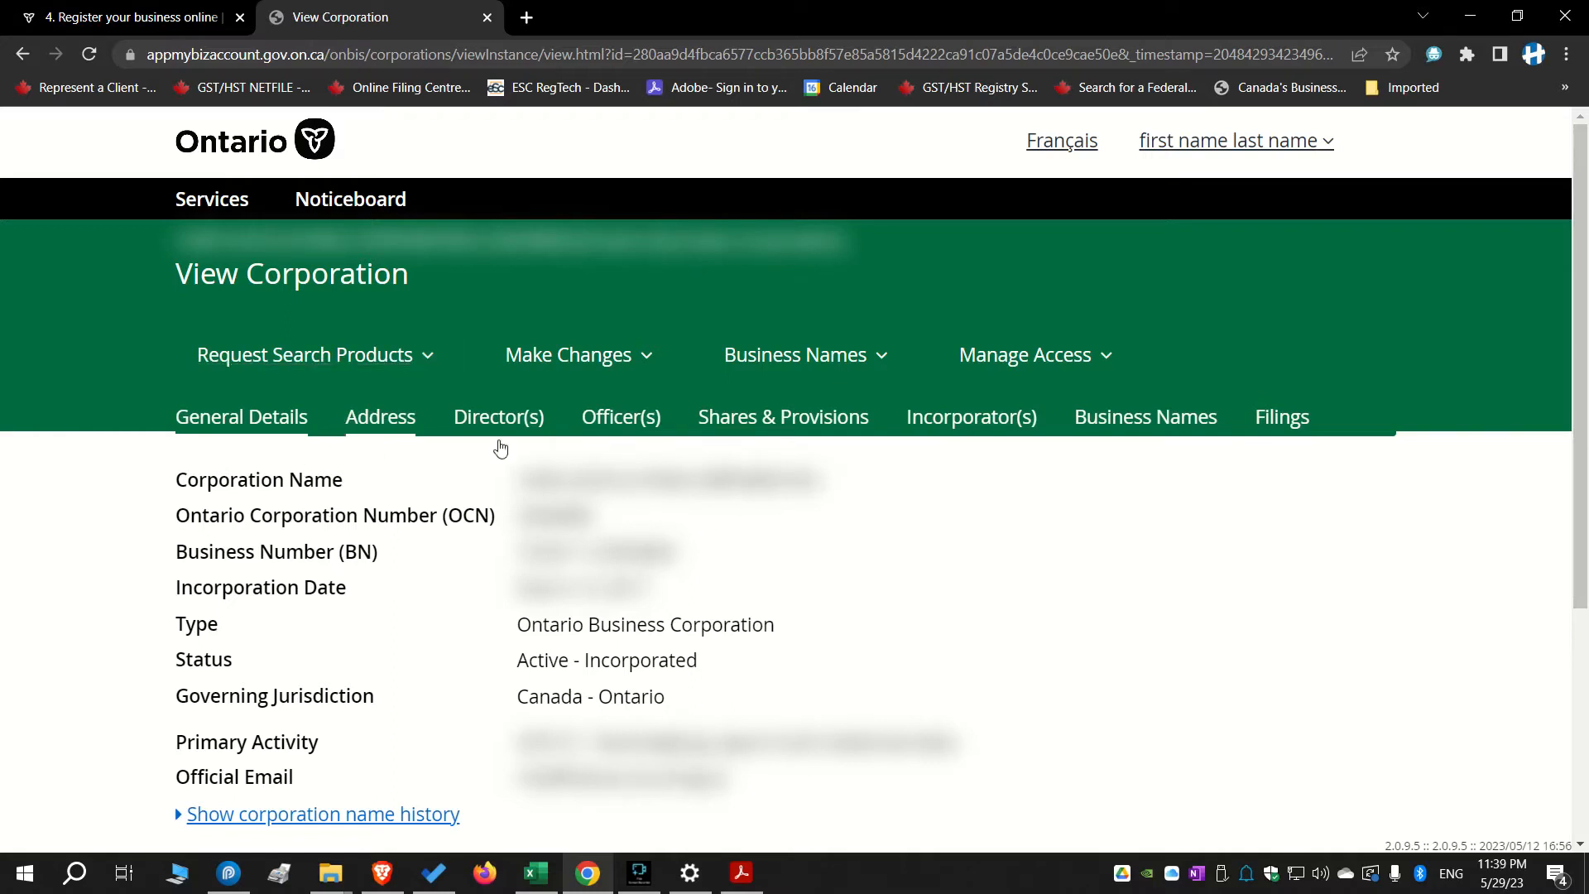
# Review the corporation's general details on the View Corporation page
pyautogui.scroll(-1, 500, 444)
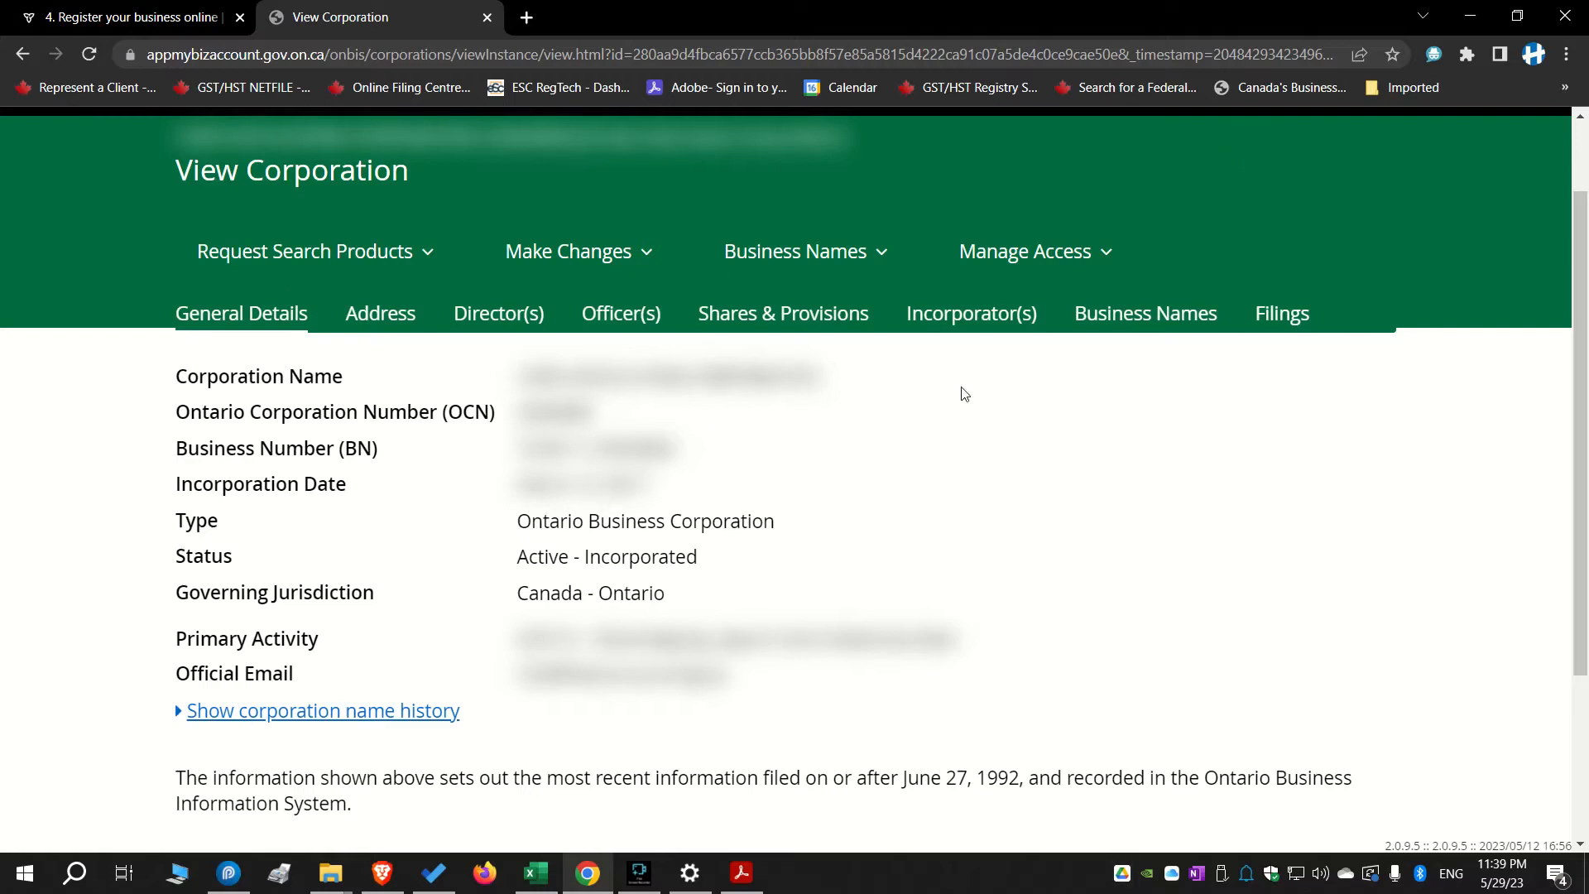
pyautogui.scroll(1, 462, 555)
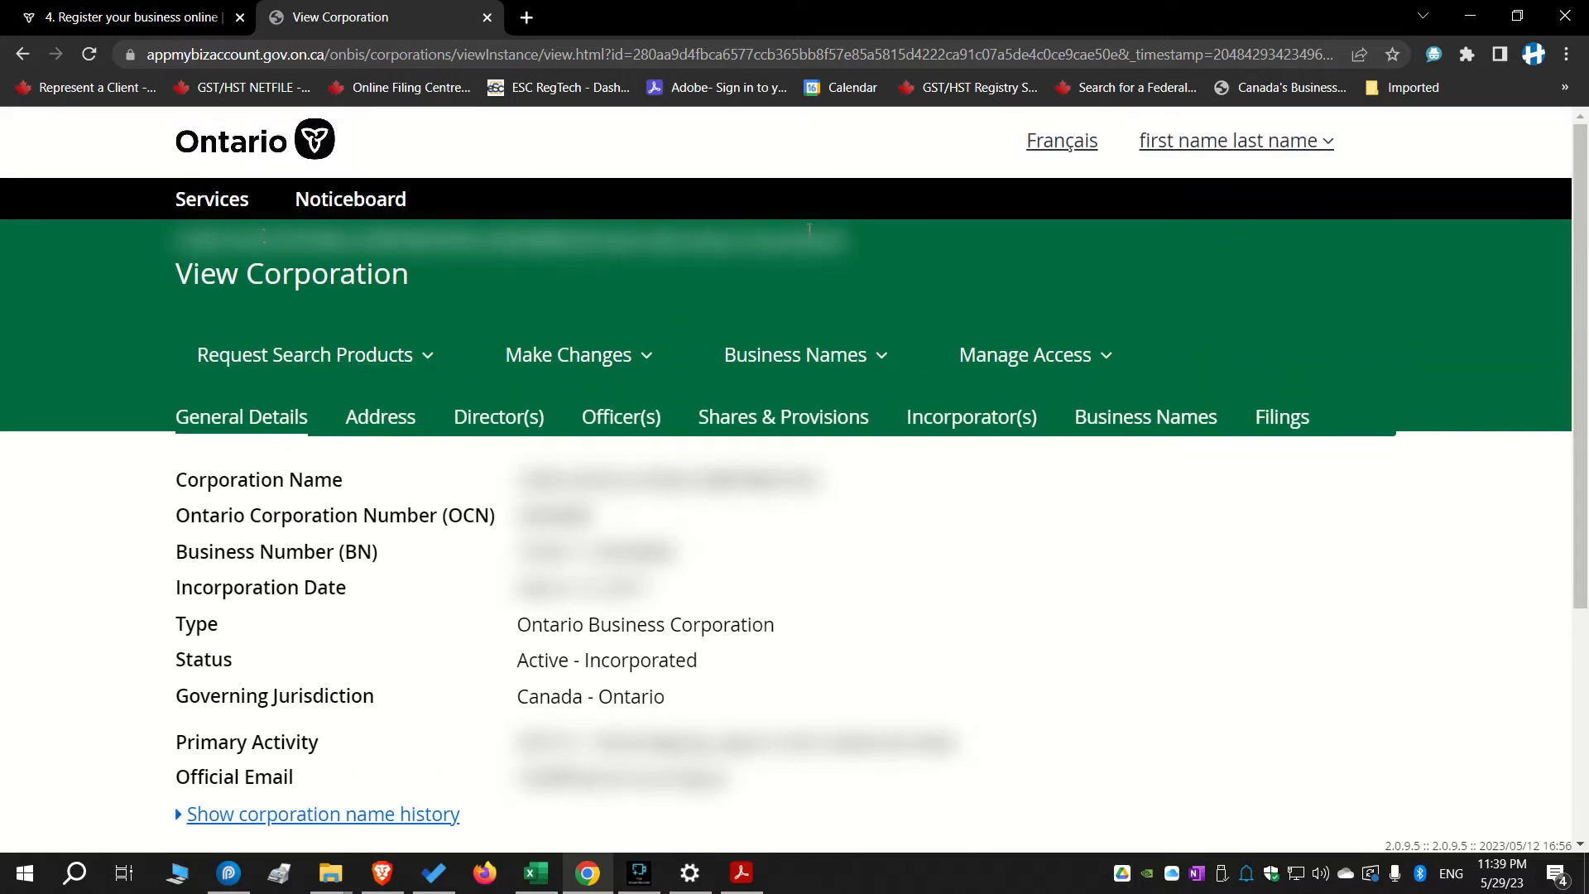
pyautogui.scroll(-2, 276, 257)
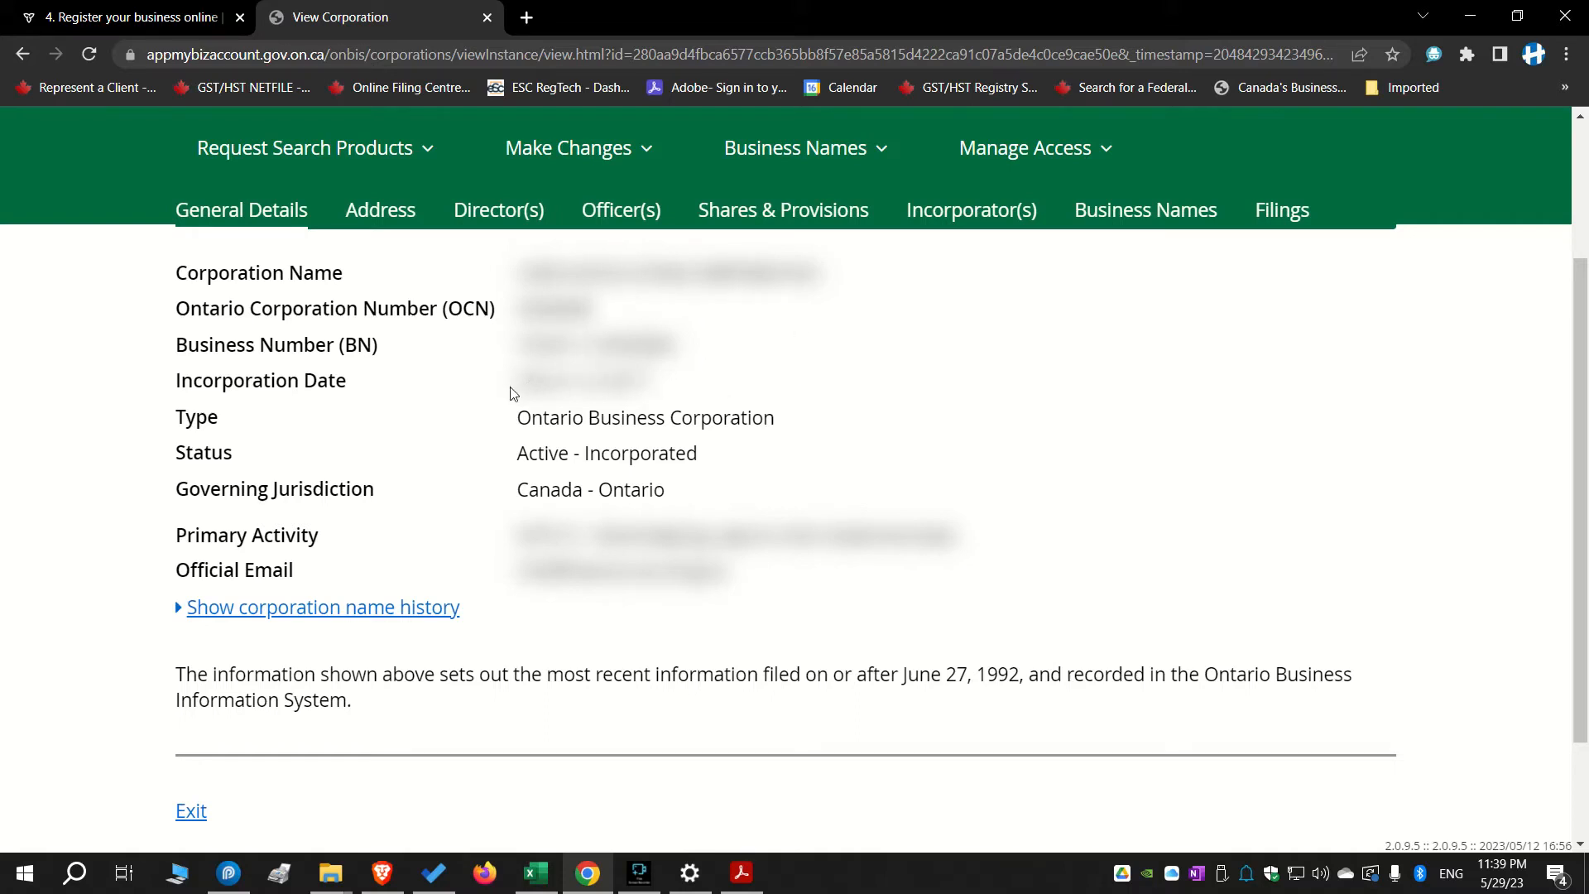
pyautogui.scroll(-2, 668, 489)
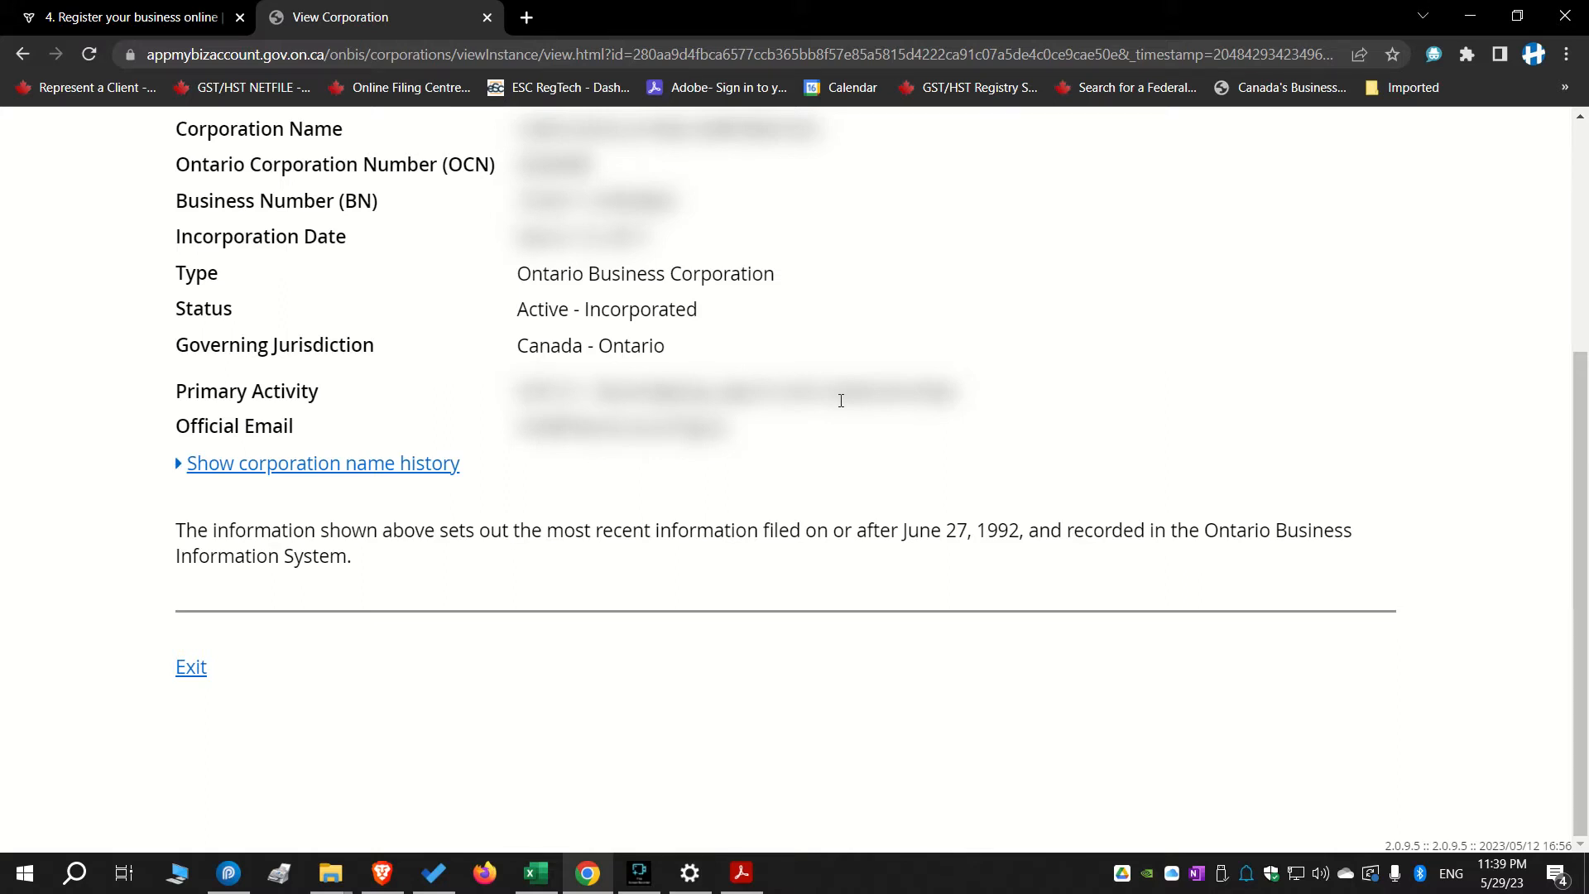
pyautogui.scroll(1, 746, 339)
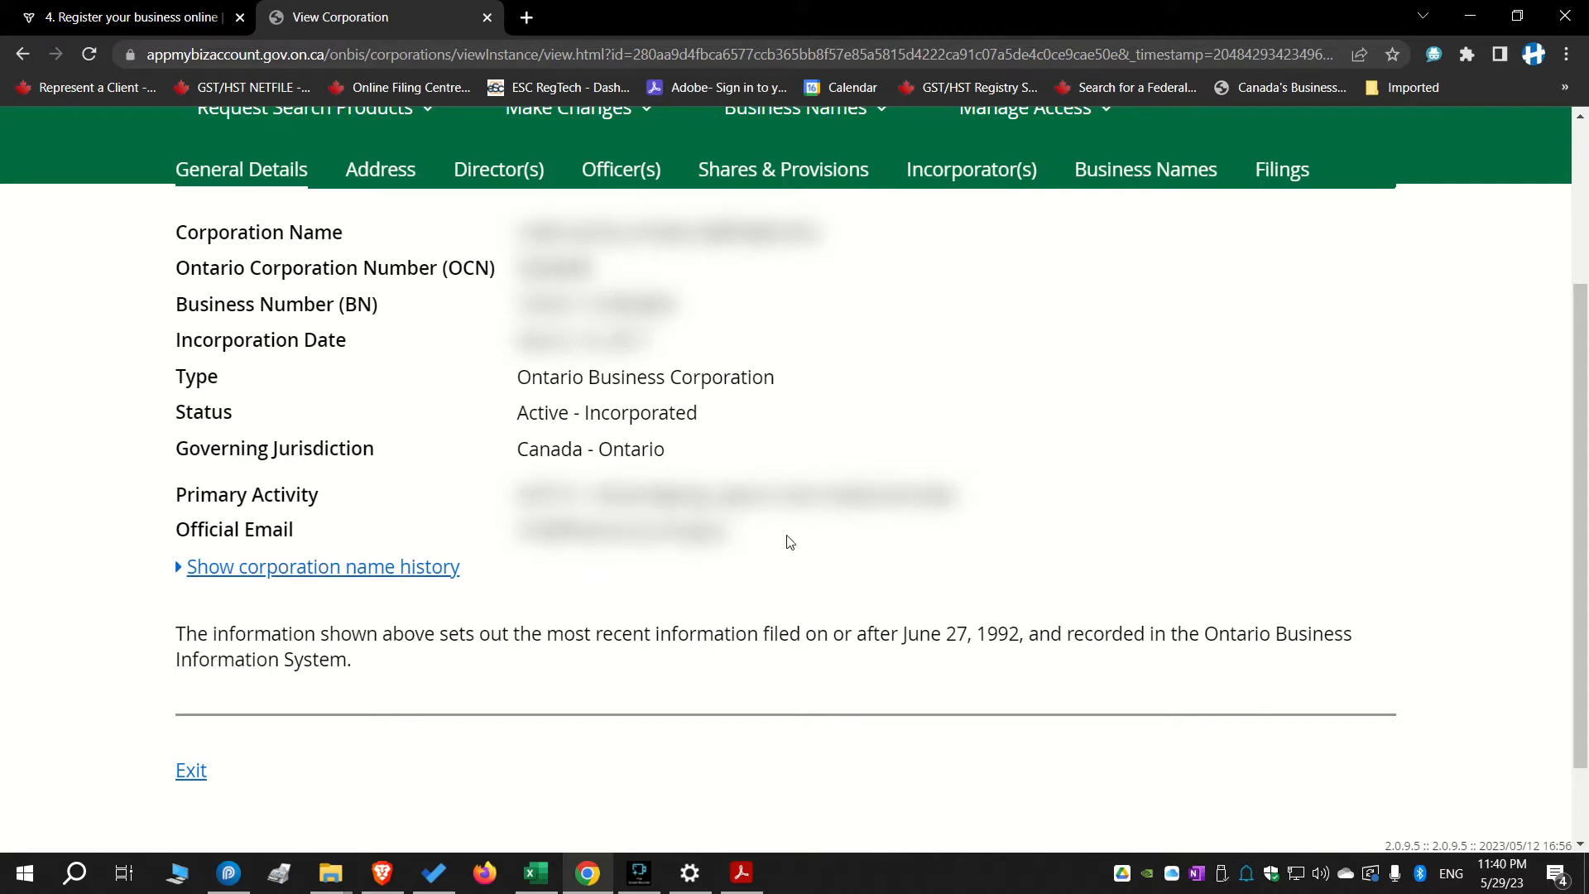
pyautogui.scroll(-1, 793, 499)
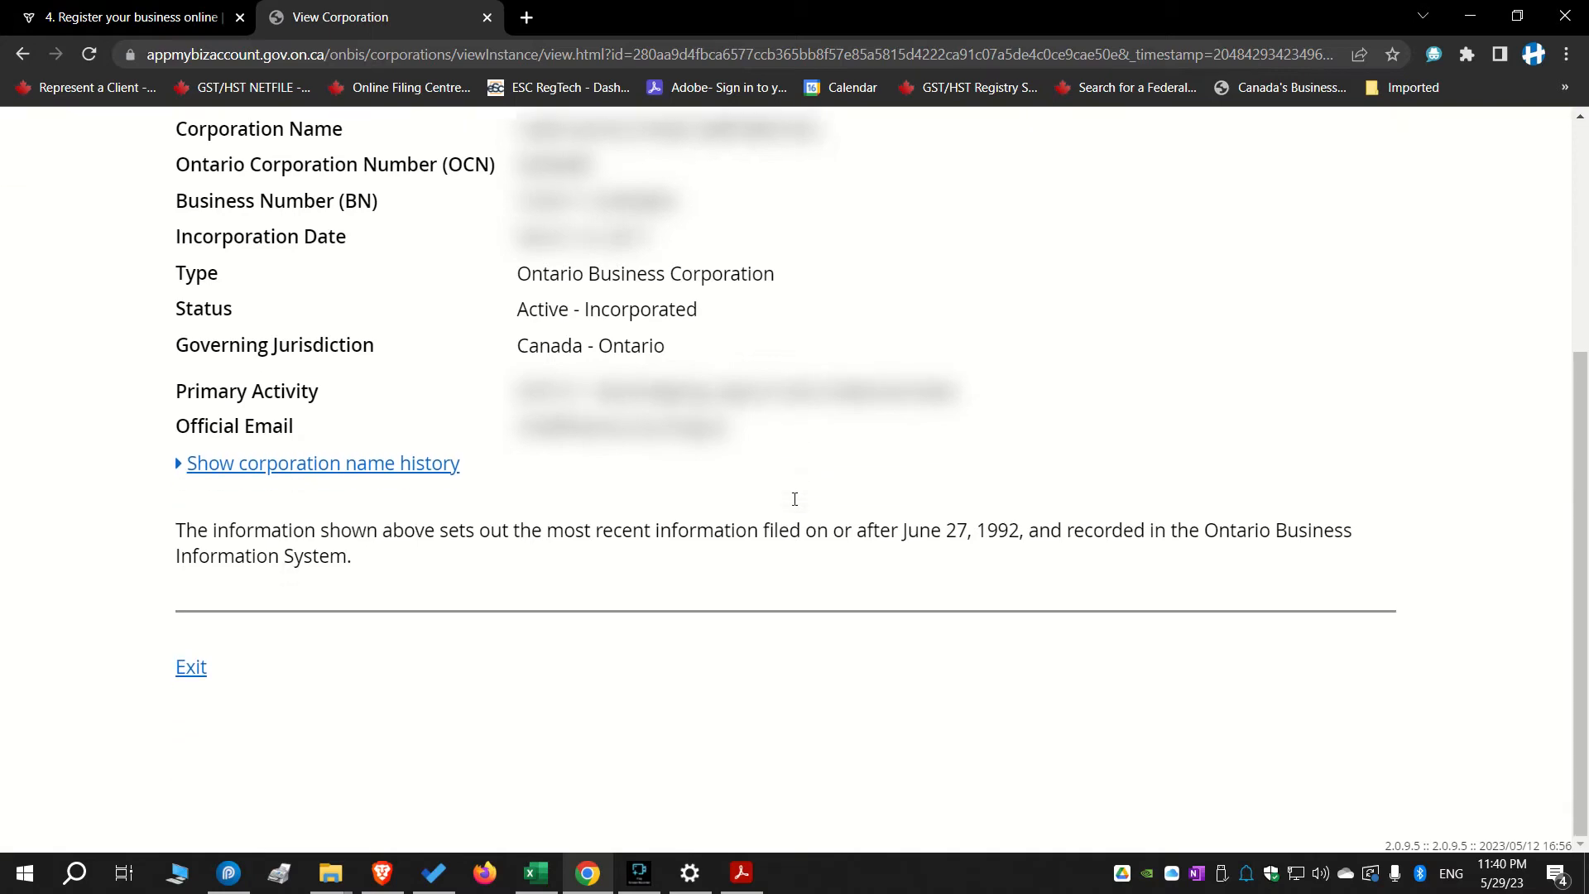
pyautogui.scroll(4, 794, 501)
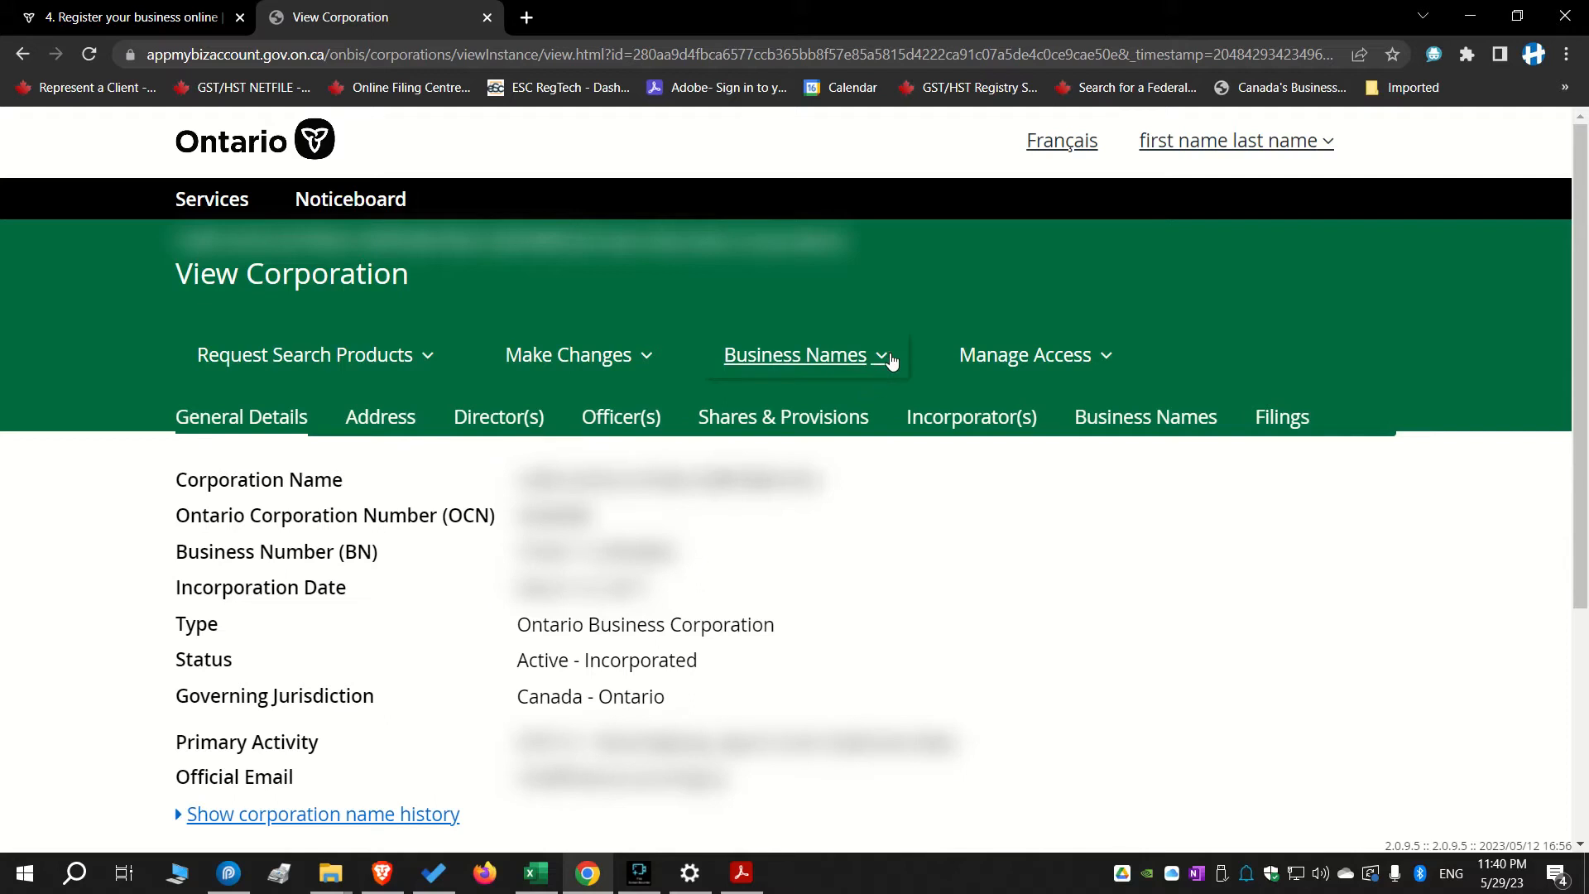
# Start a File Annual Return transaction from the Make Changes options
pyautogui.click(651, 359)
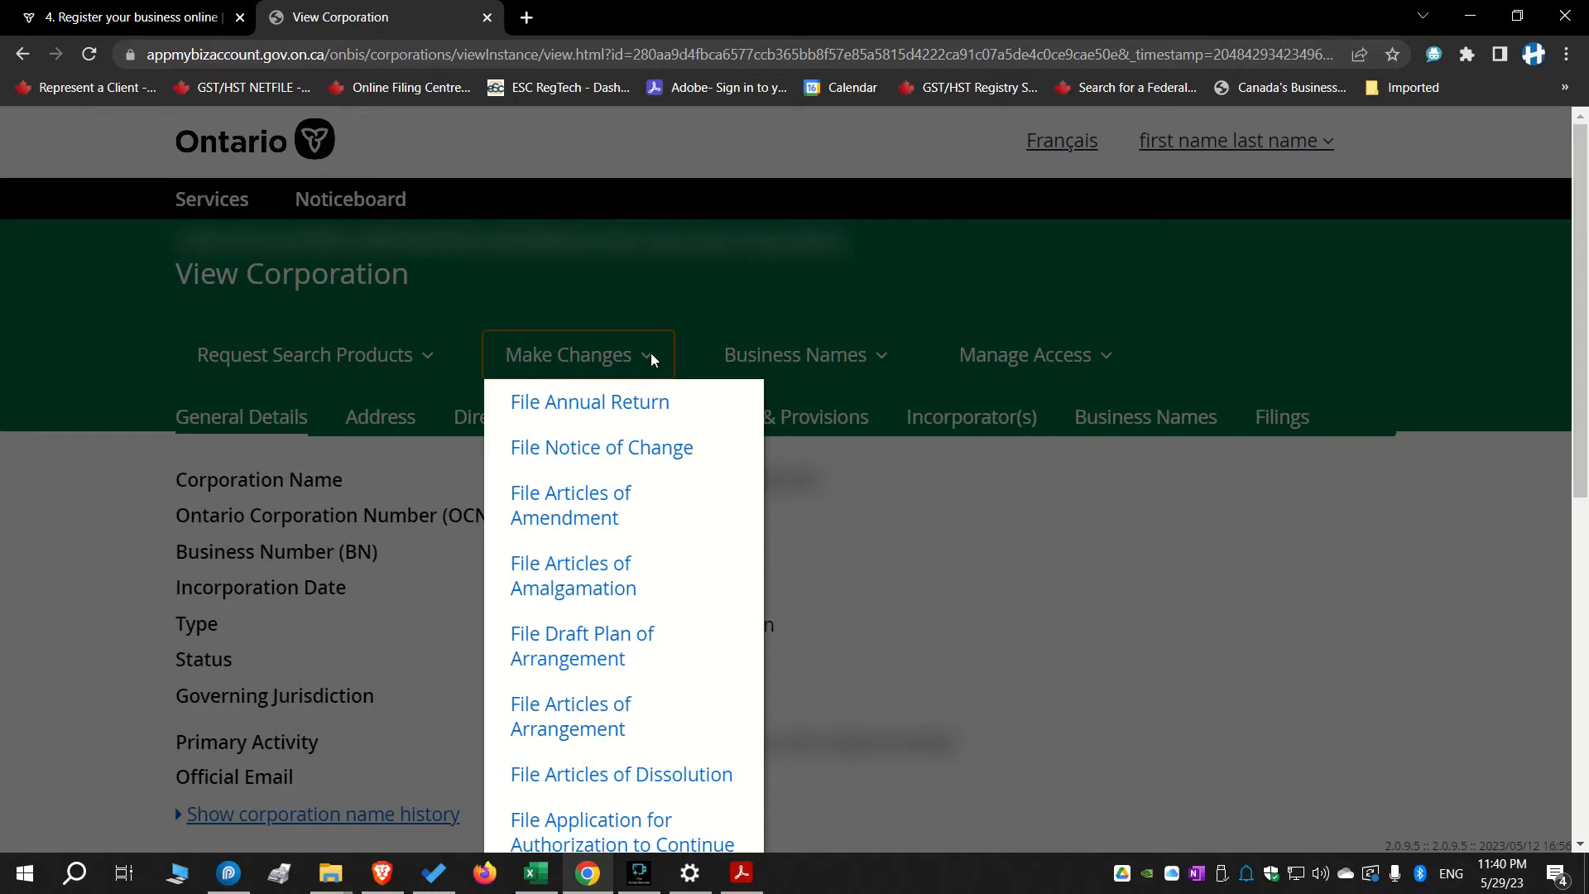
pyautogui.scroll(-5, 625, 573)
pyautogui.scroll(4, 625, 577)
pyautogui.scroll(1, 625, 577)
pyautogui.click(1301, 505)
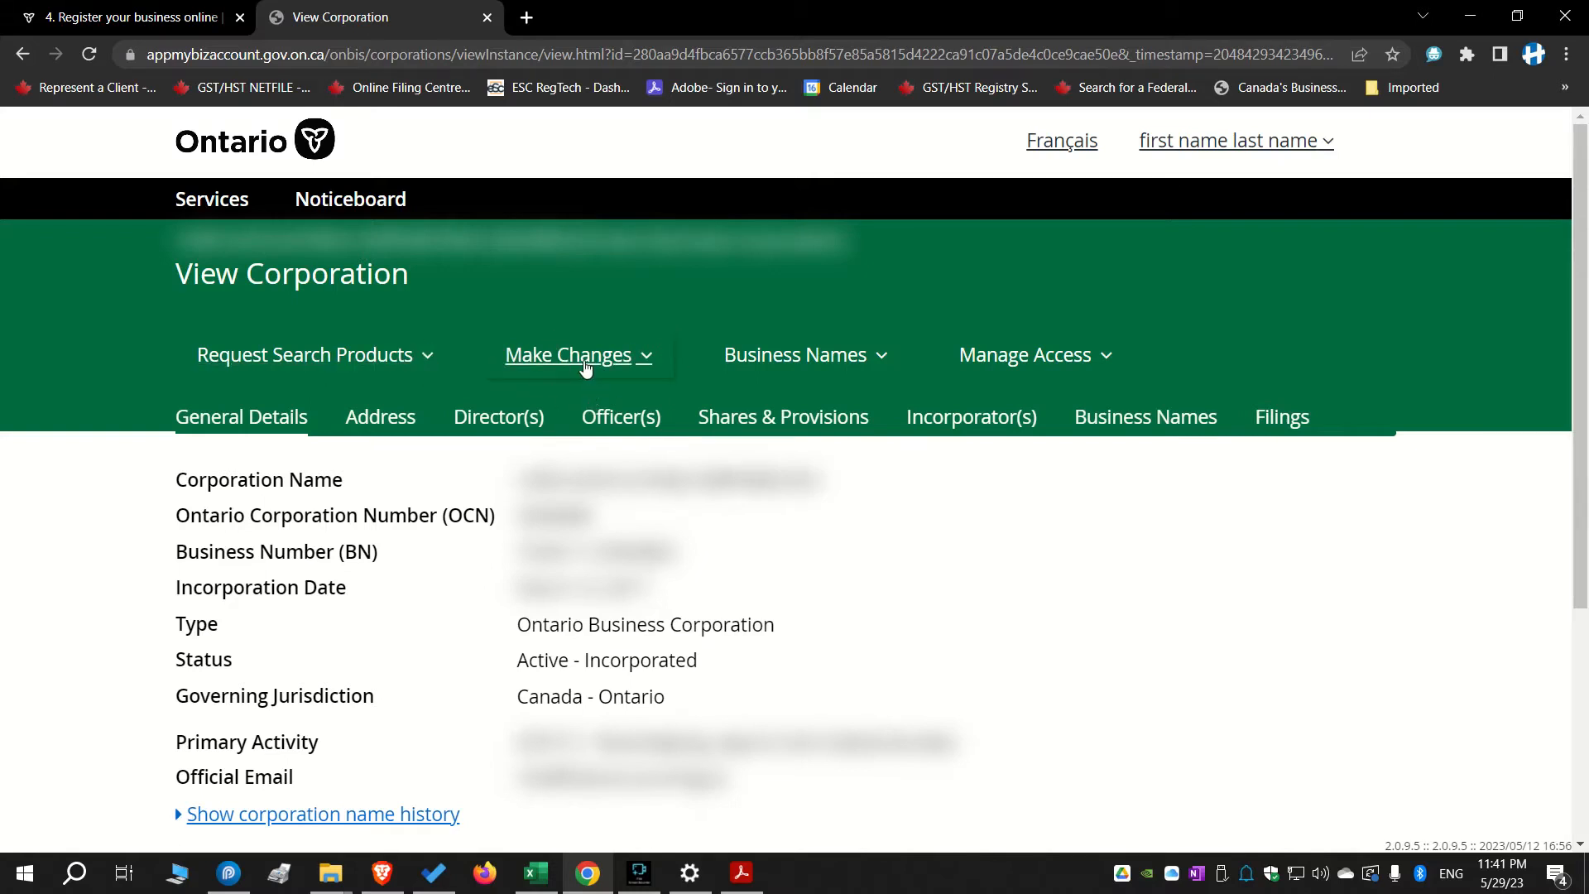
pyautogui.click(649, 362)
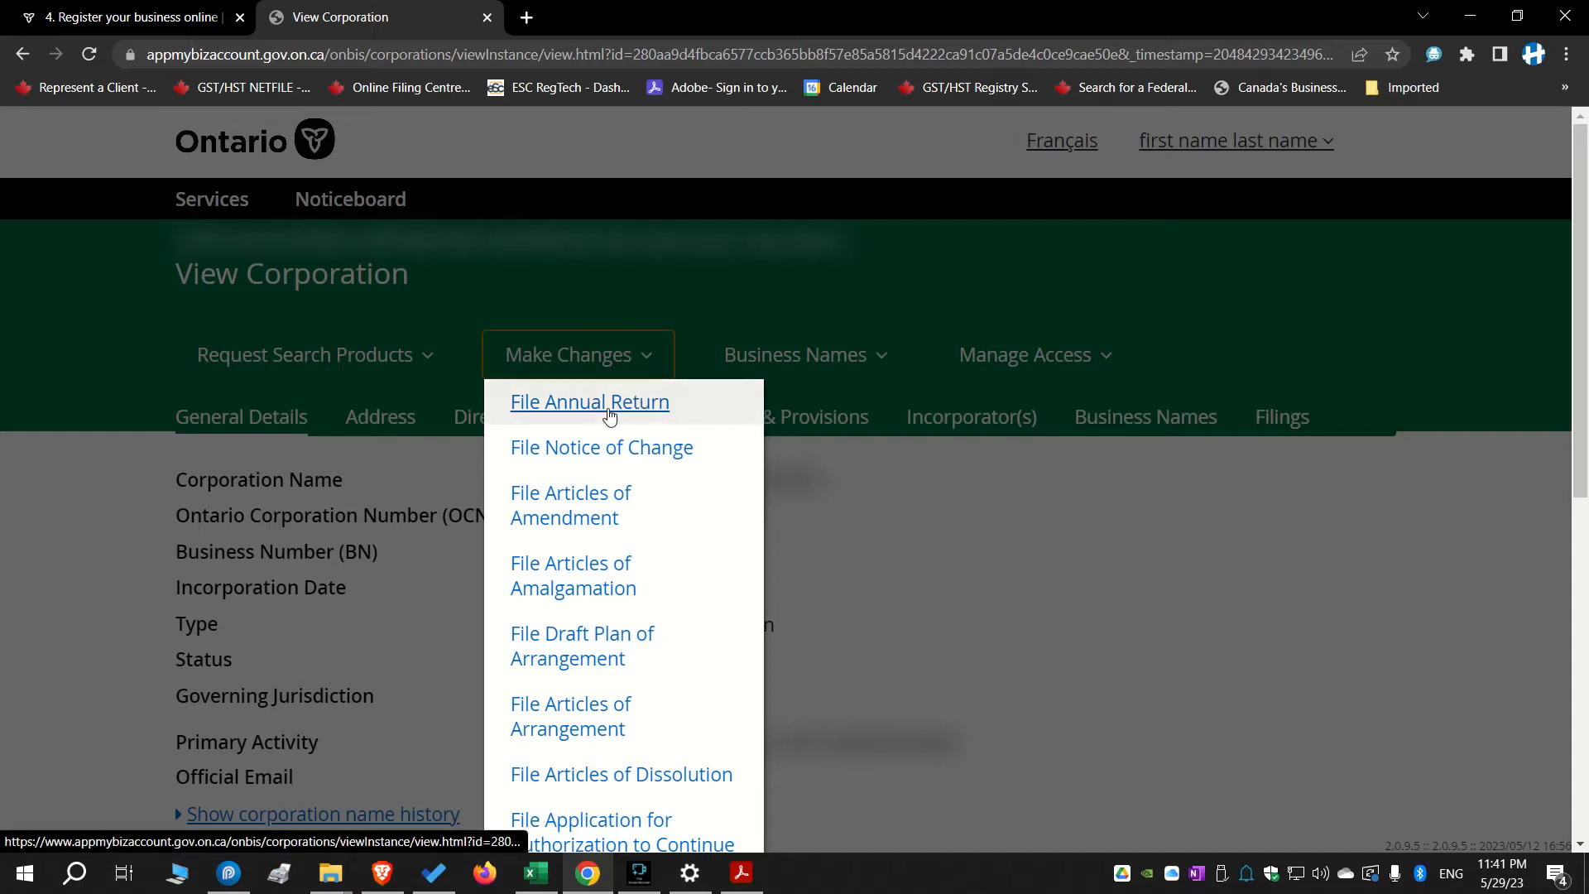
pyautogui.click(563, 408)
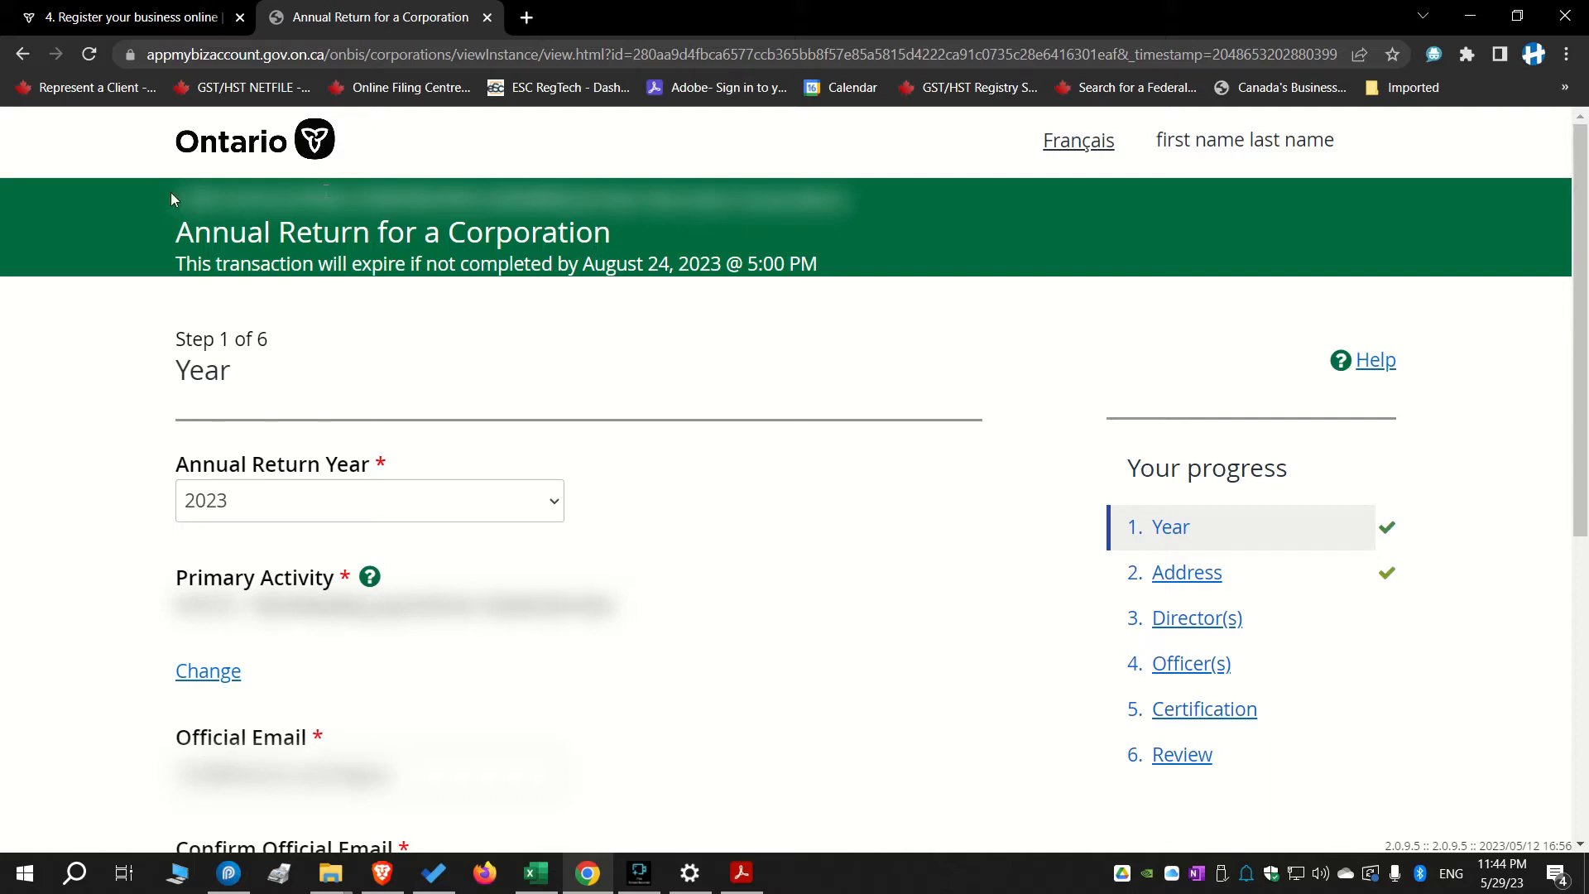
# Set the annual return year to 2023 and save the Year step to continue
pyautogui.scroll(-2, 518, 362)
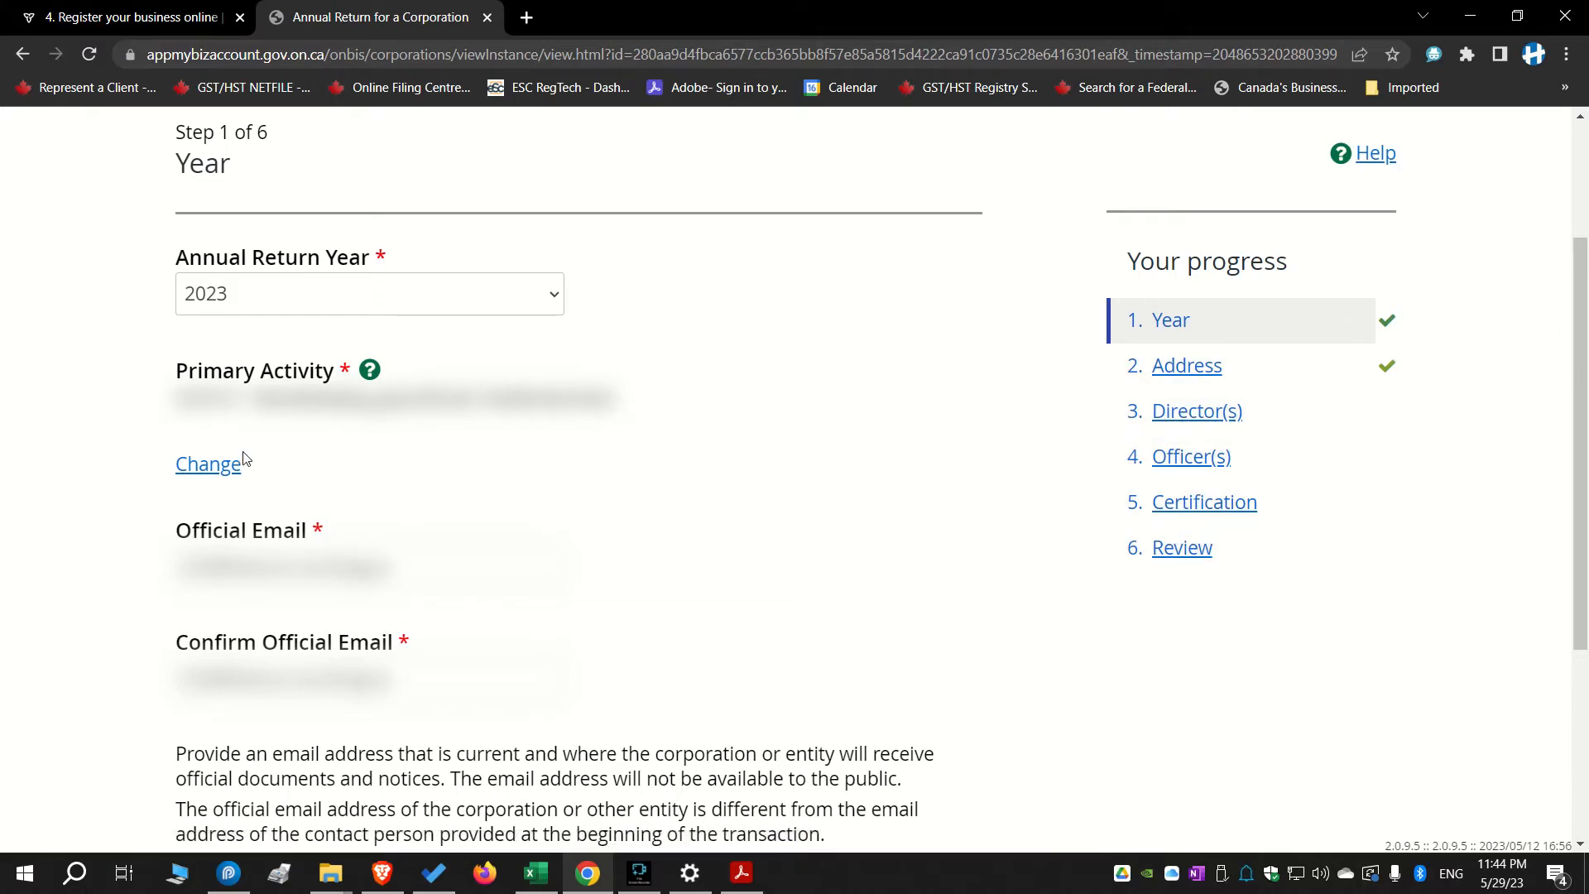
pyautogui.scroll(4, 344, 450)
pyautogui.scroll(-4, 345, 429)
pyautogui.click(528, 300)
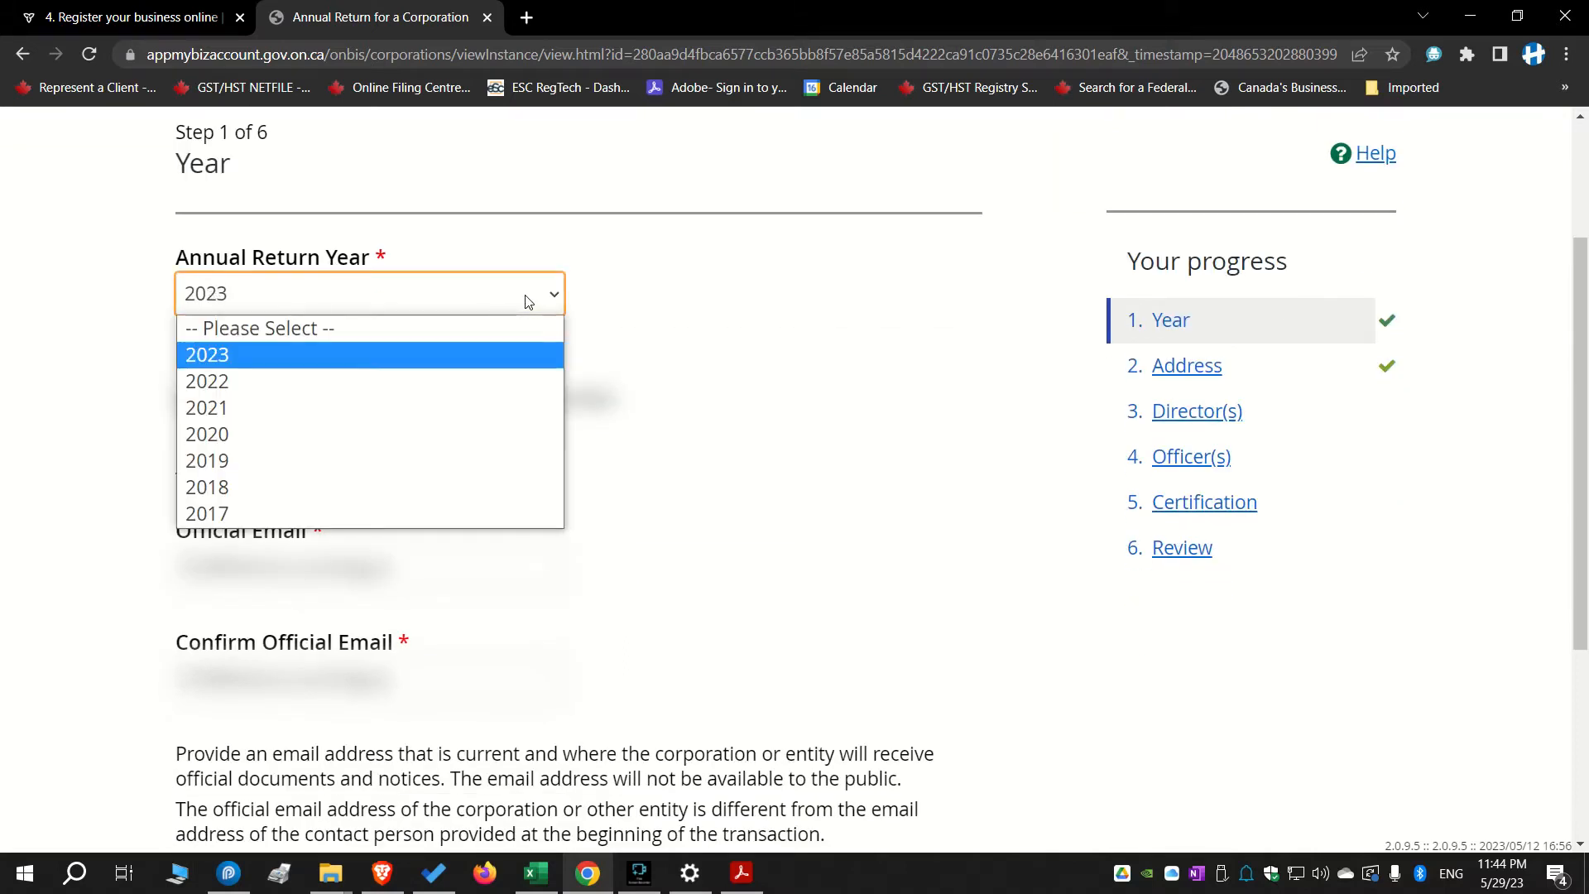
pyautogui.click(269, 356)
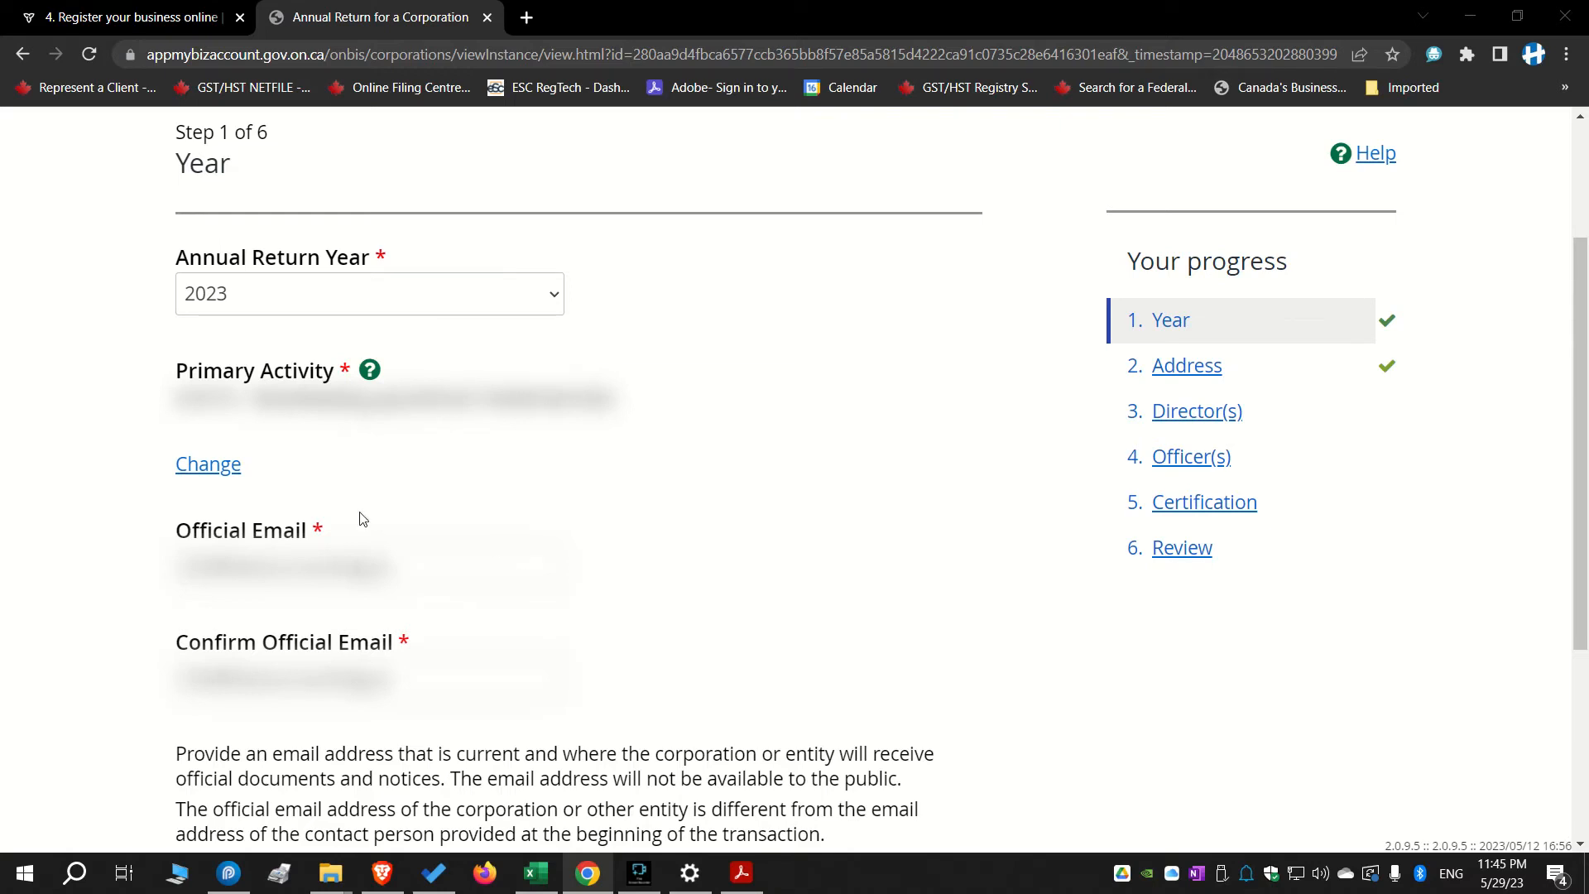
pyautogui.scroll(-2, 287, 497)
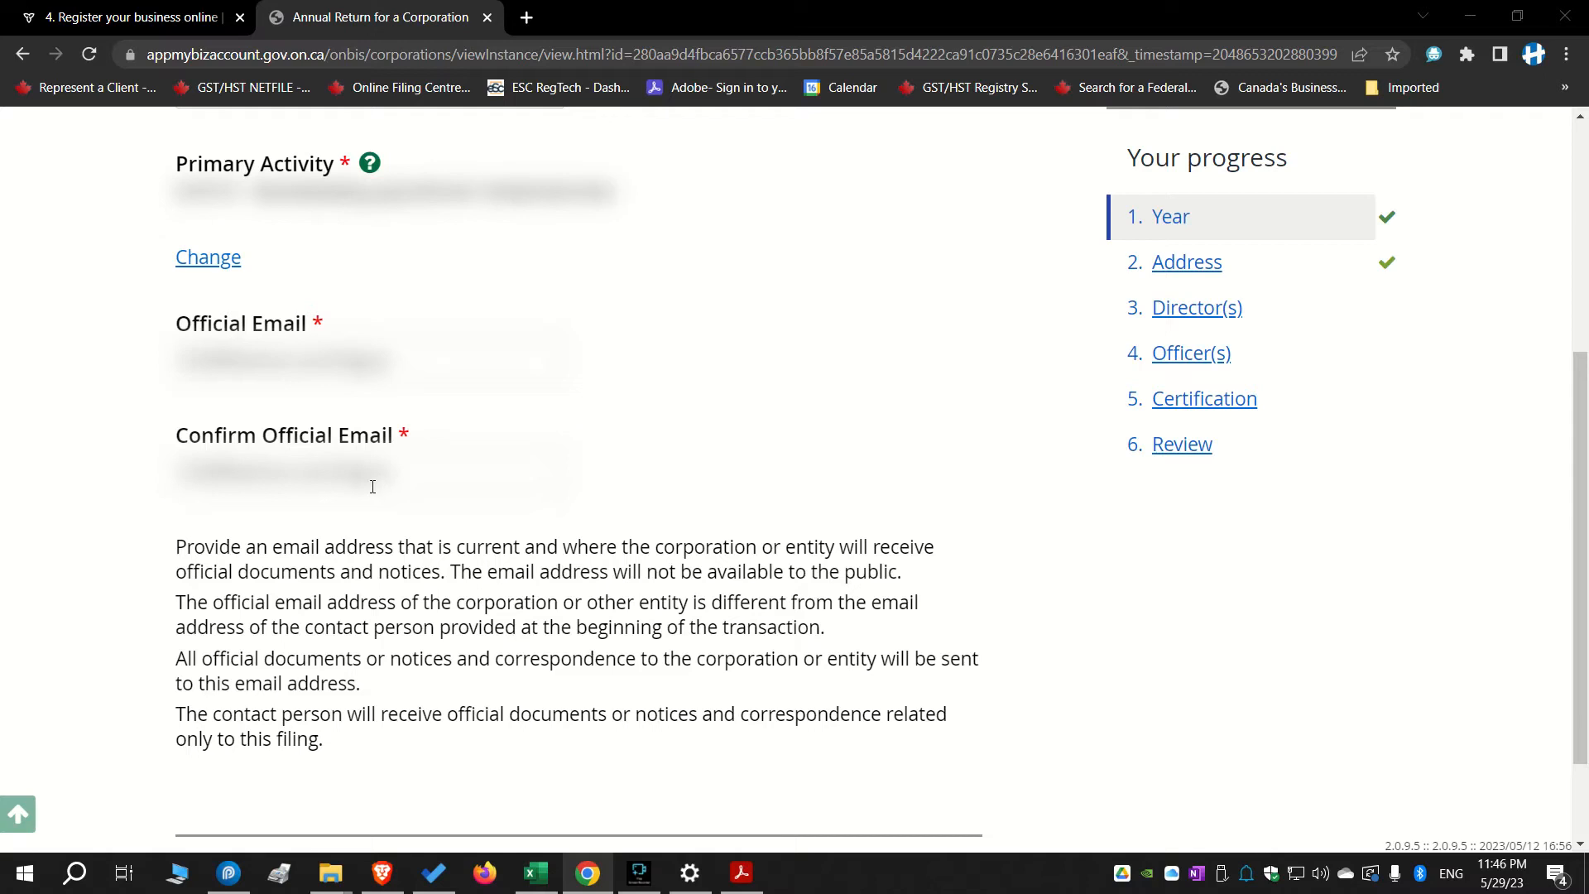
pyautogui.scroll(-2, 493, 468)
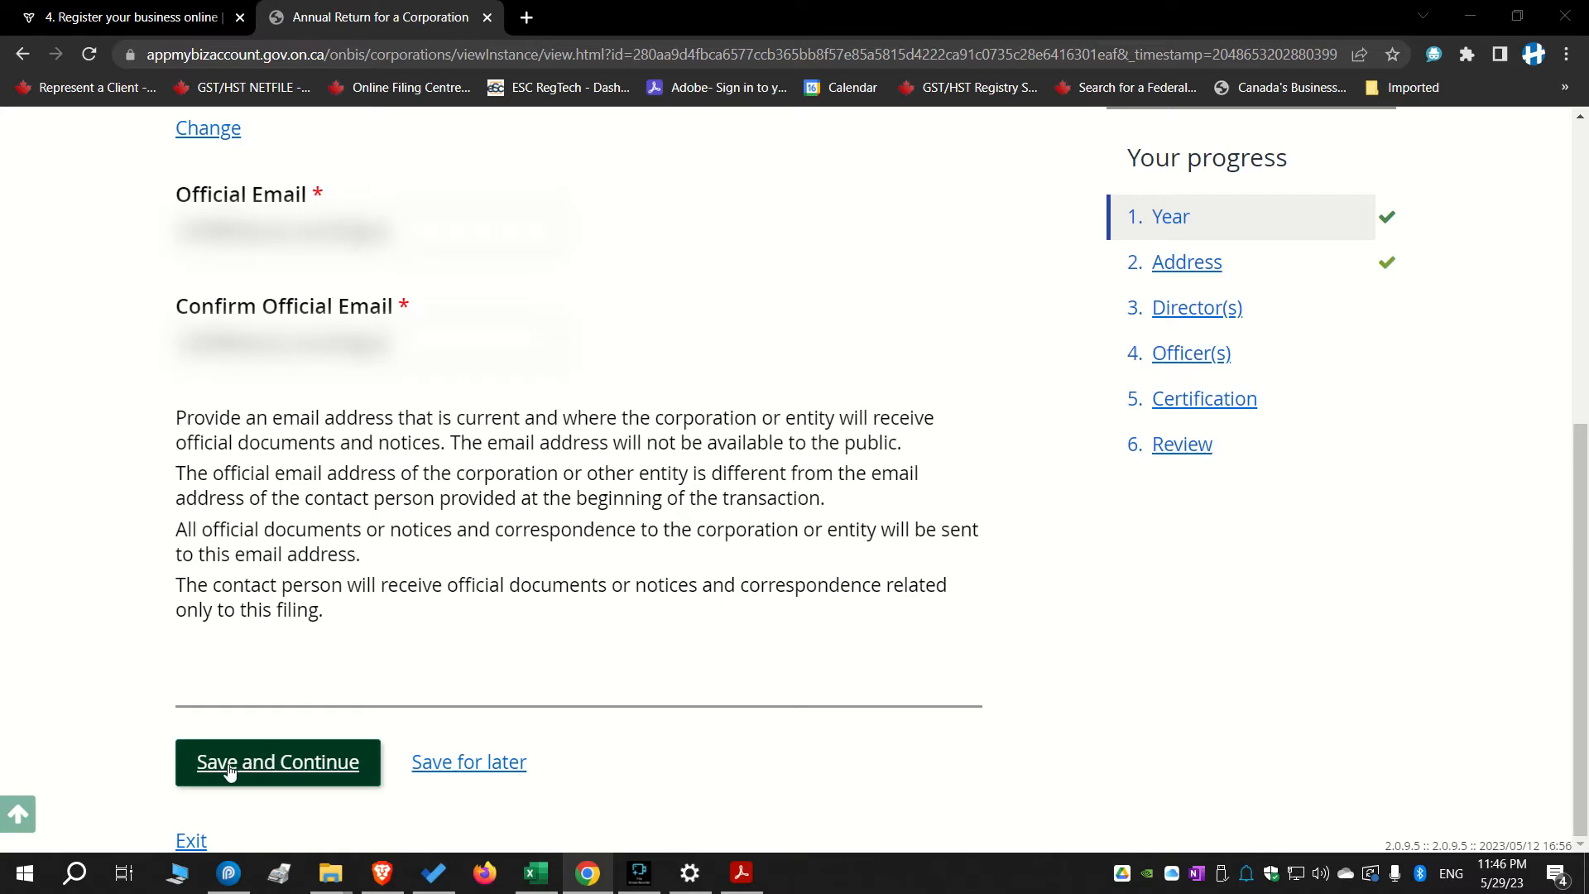
pyautogui.click(306, 770)
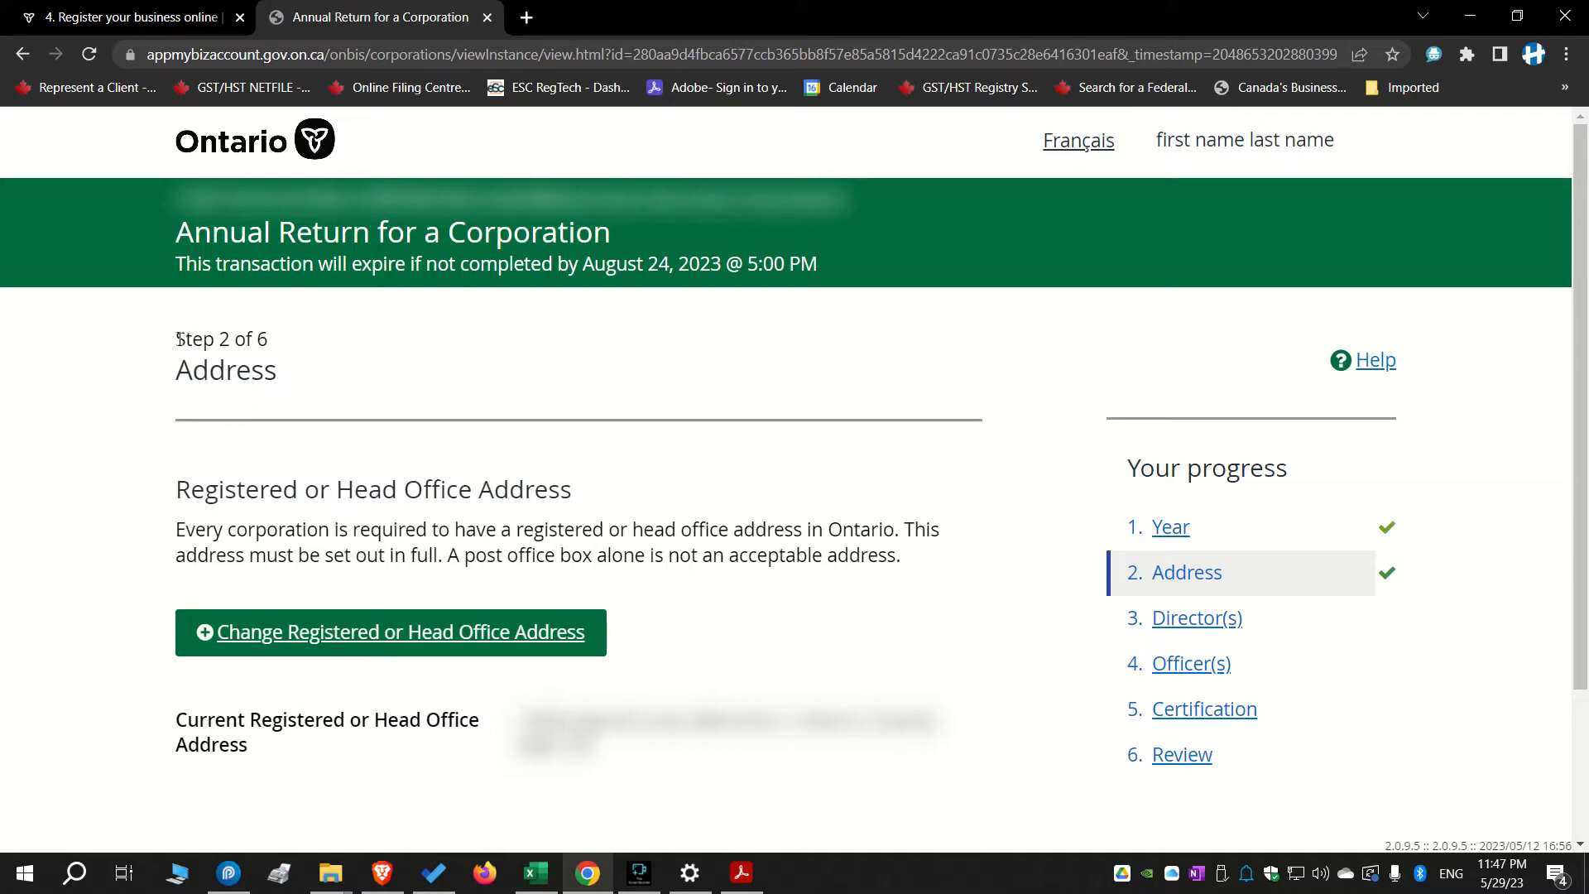
# Keep the current registered head office address and continue to the Director(s) step
pyautogui.moveTo(178, 339); pyautogui.dragTo(288, 342)
pyautogui.click(443, 329)
pyautogui.scroll(-2, 376, 593)
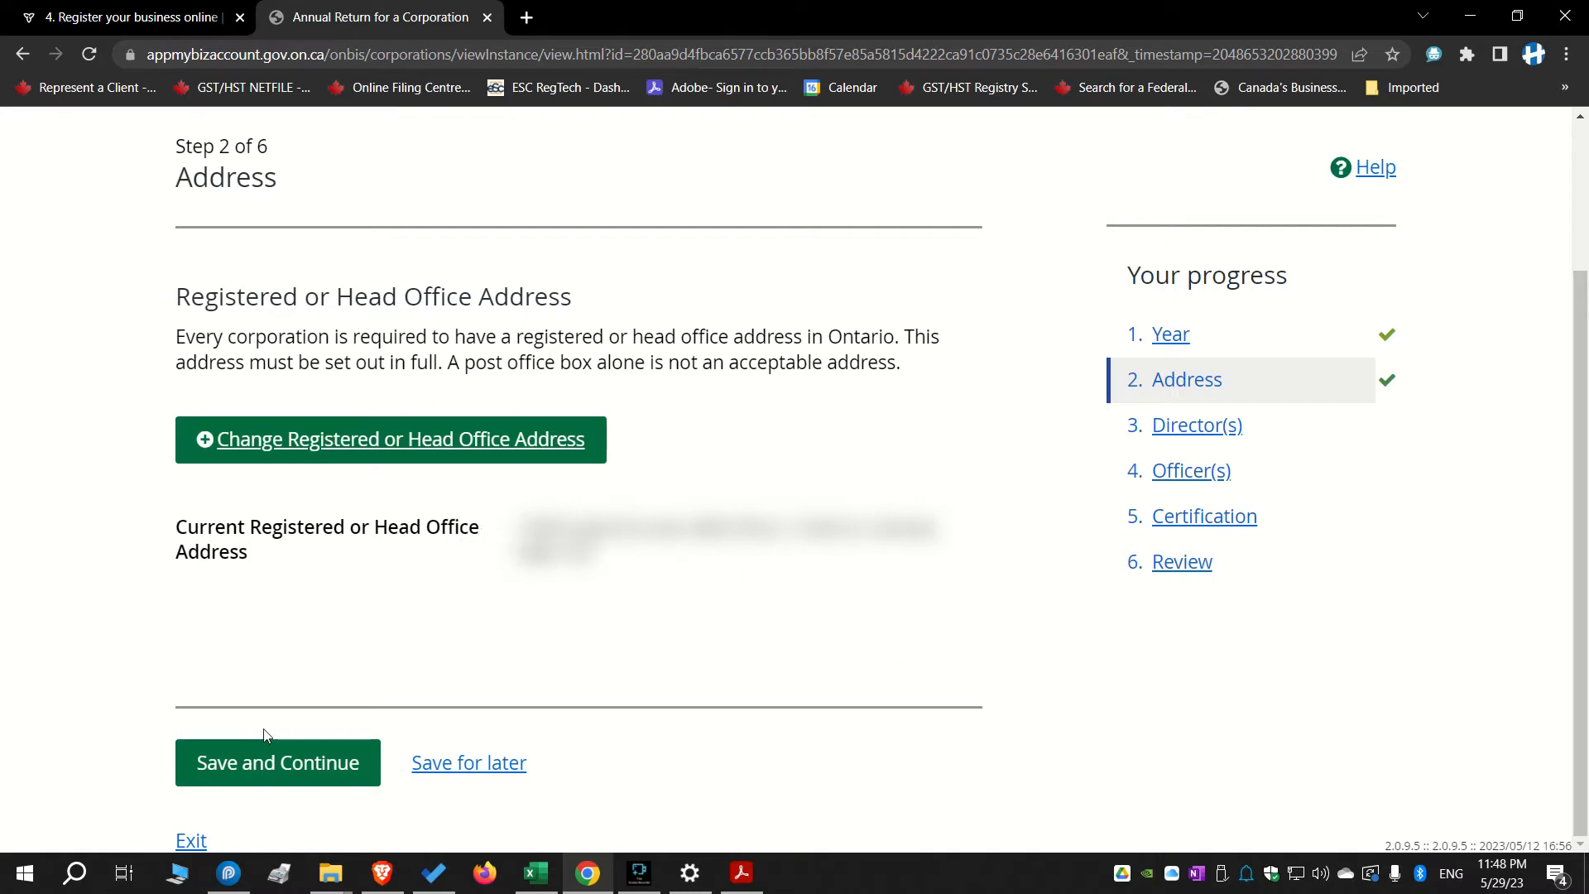
pyautogui.click(290, 765)
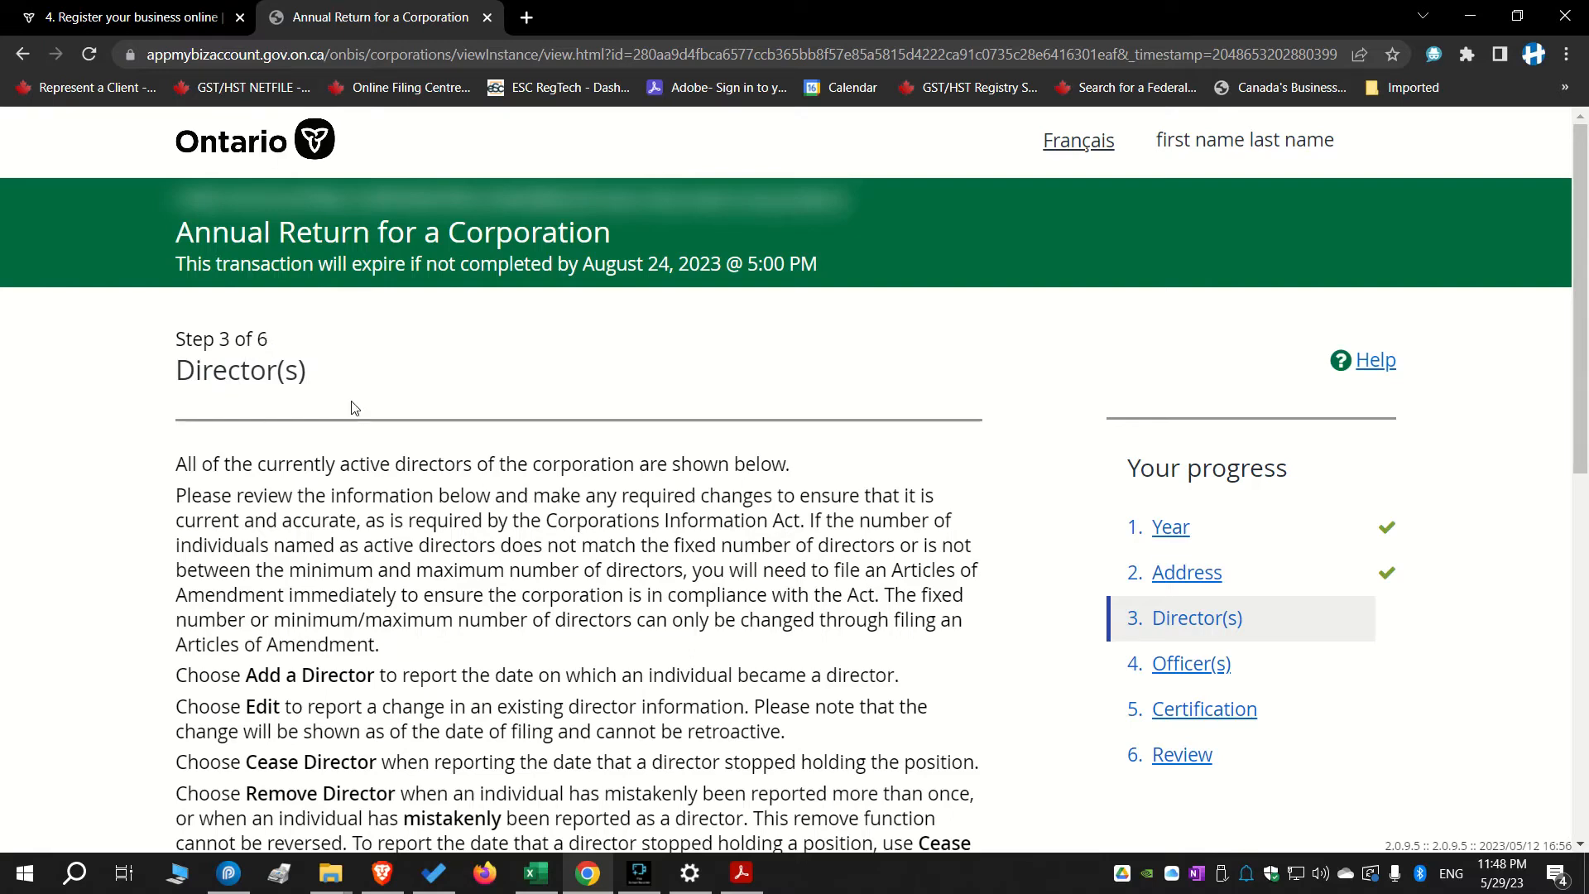
# Review the director instructions and the currently listed director
pyautogui.scroll(-5, 482, 400)
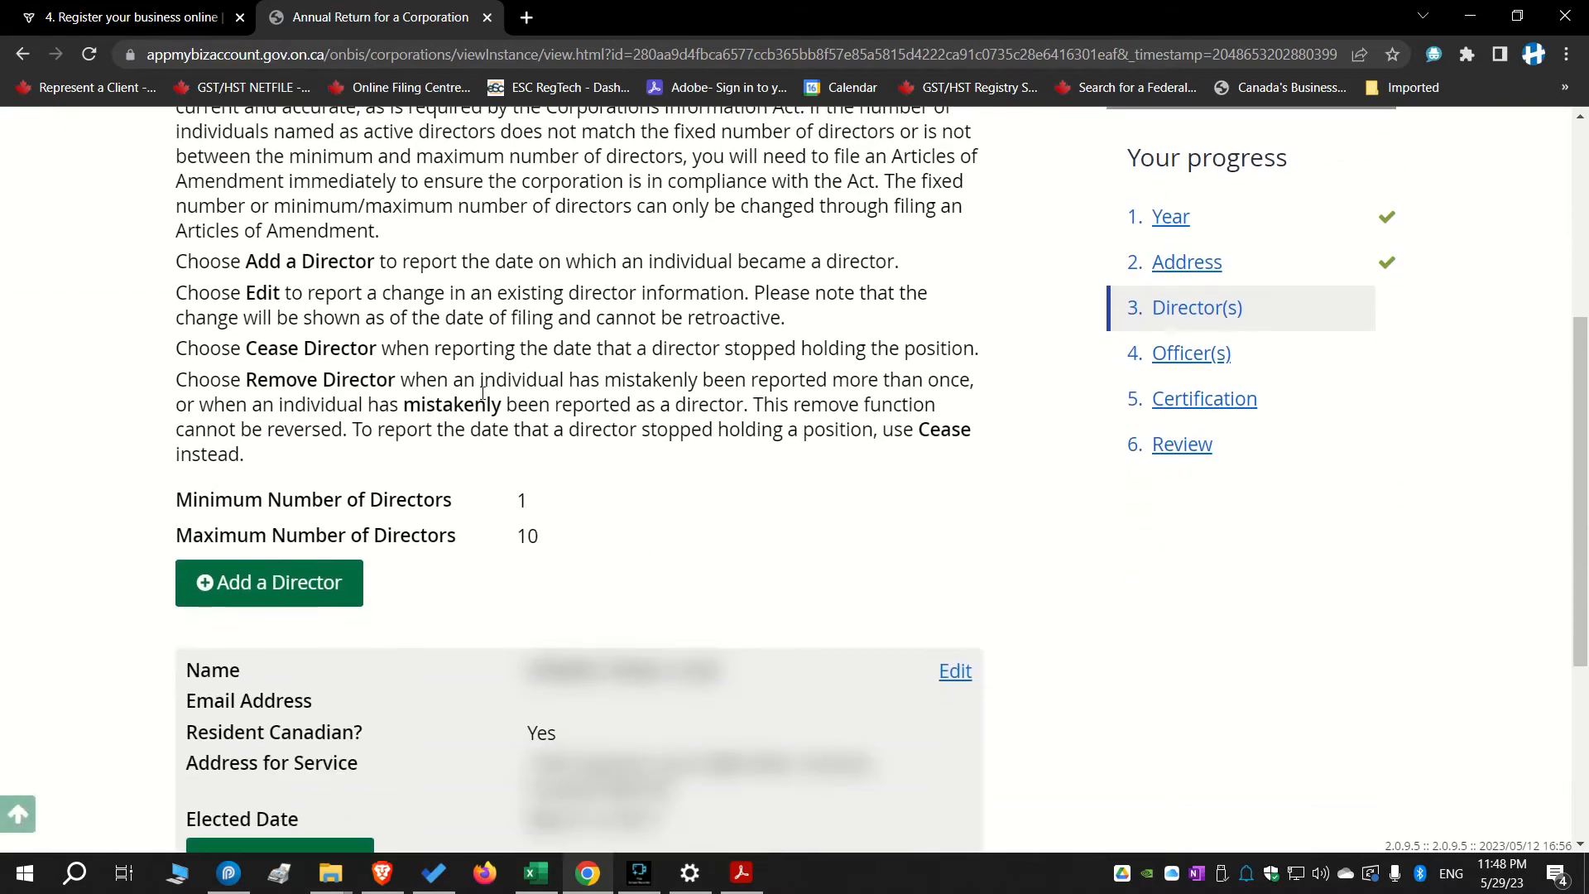
pyautogui.scroll(-4, 483, 392)
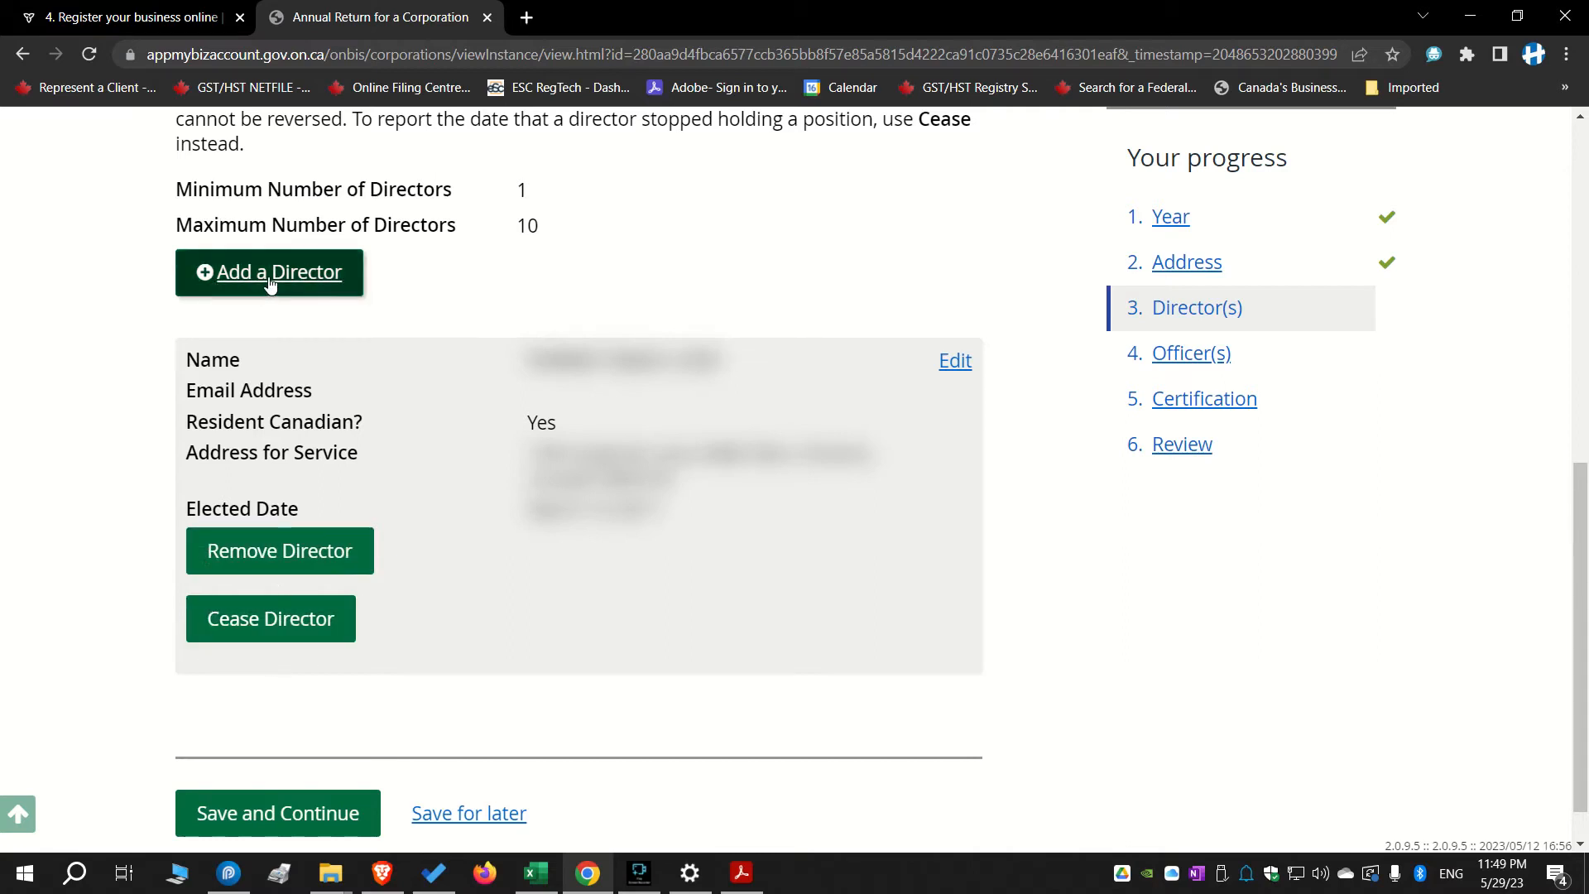
pyautogui.scroll(2, 637, 470)
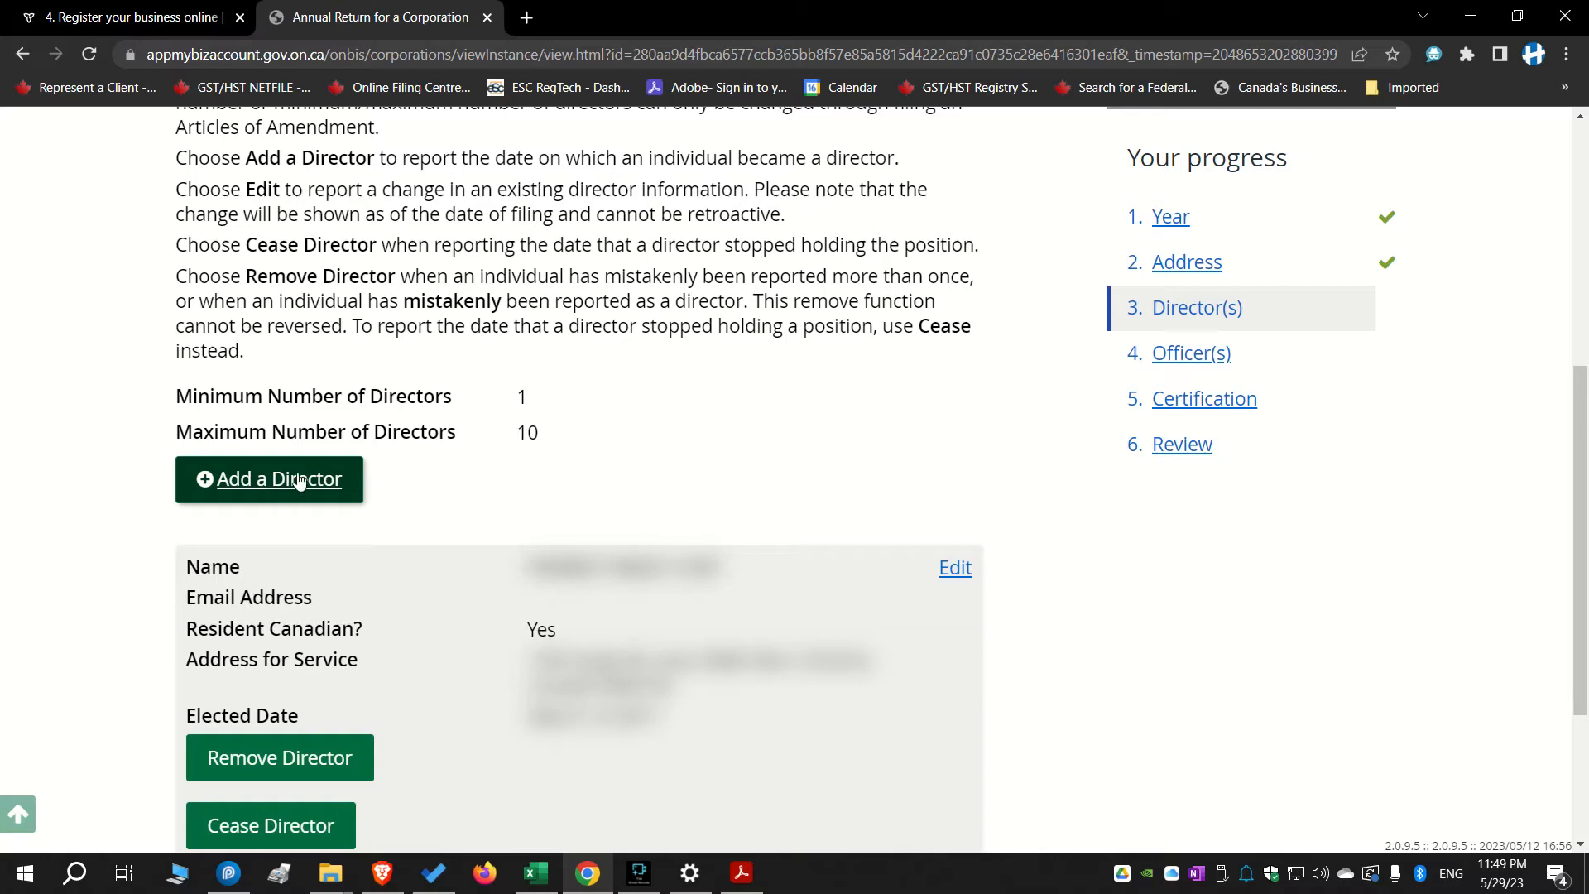
# Keep the existing director unchanged and save the Director(s) step to continue to Officer(s)
pyautogui.scroll(-2, 509, 607)
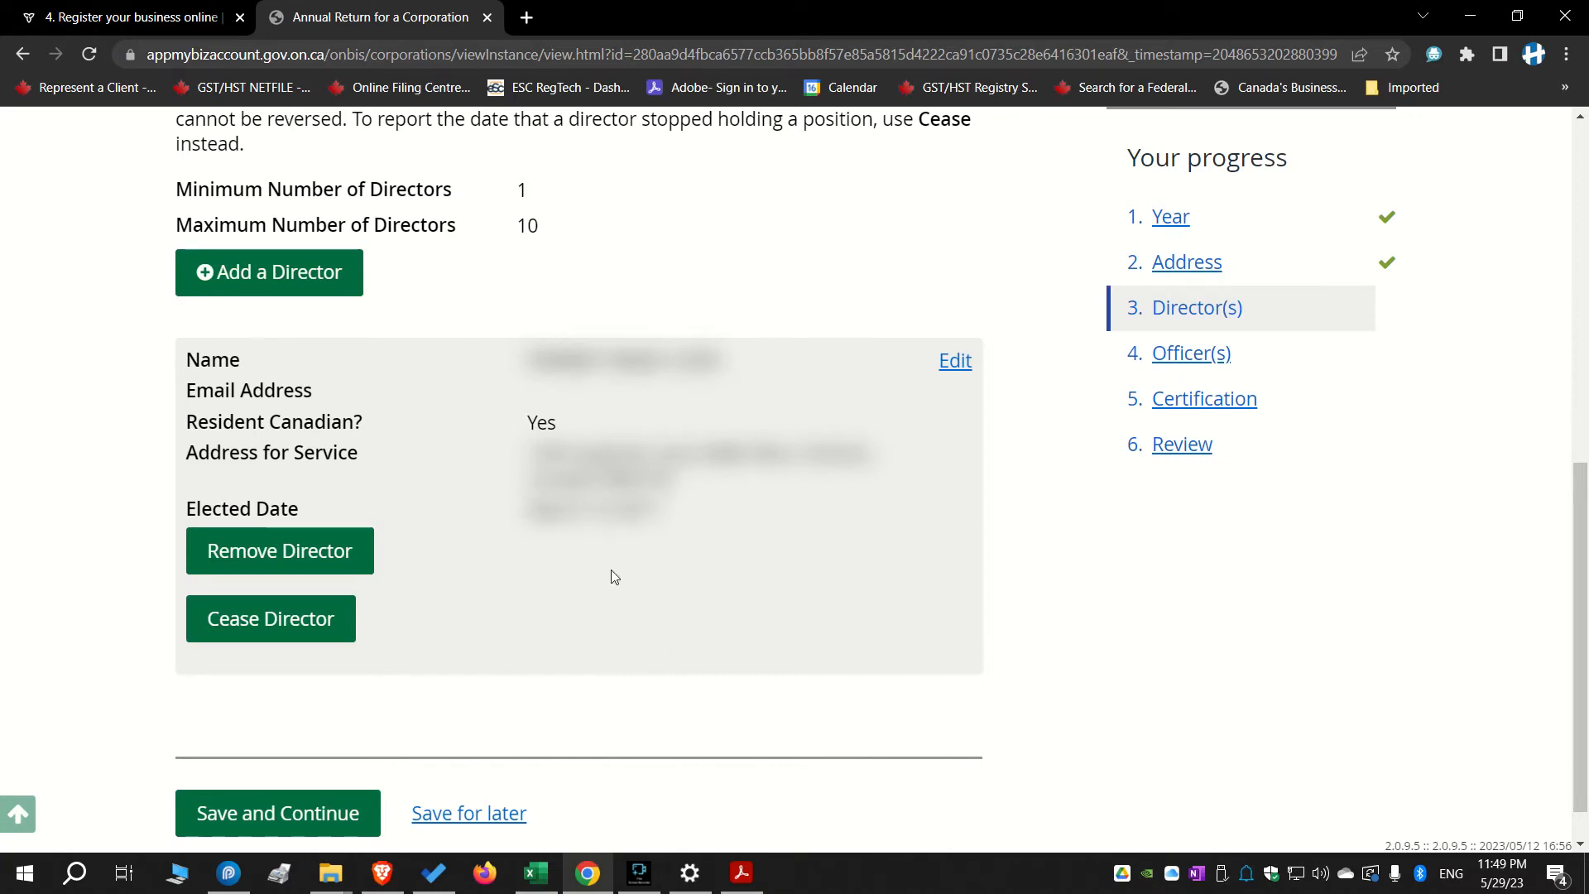
pyautogui.scroll(2, 613, 571)
pyautogui.scroll(-1, 612, 571)
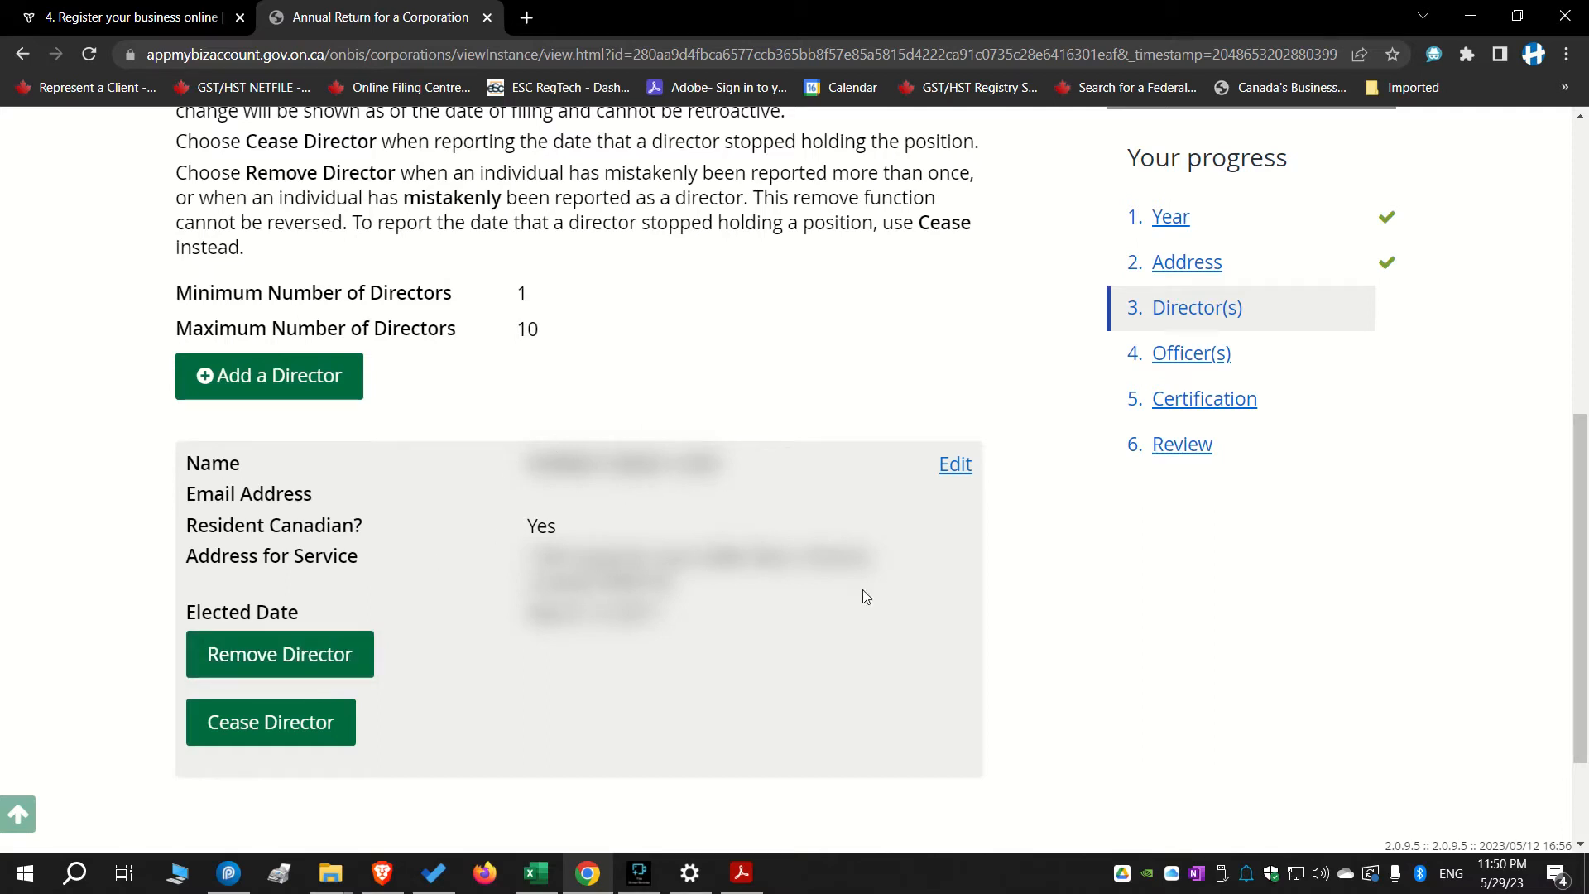
pyautogui.scroll(-1, 685, 588)
pyautogui.scroll(-2, 684, 584)
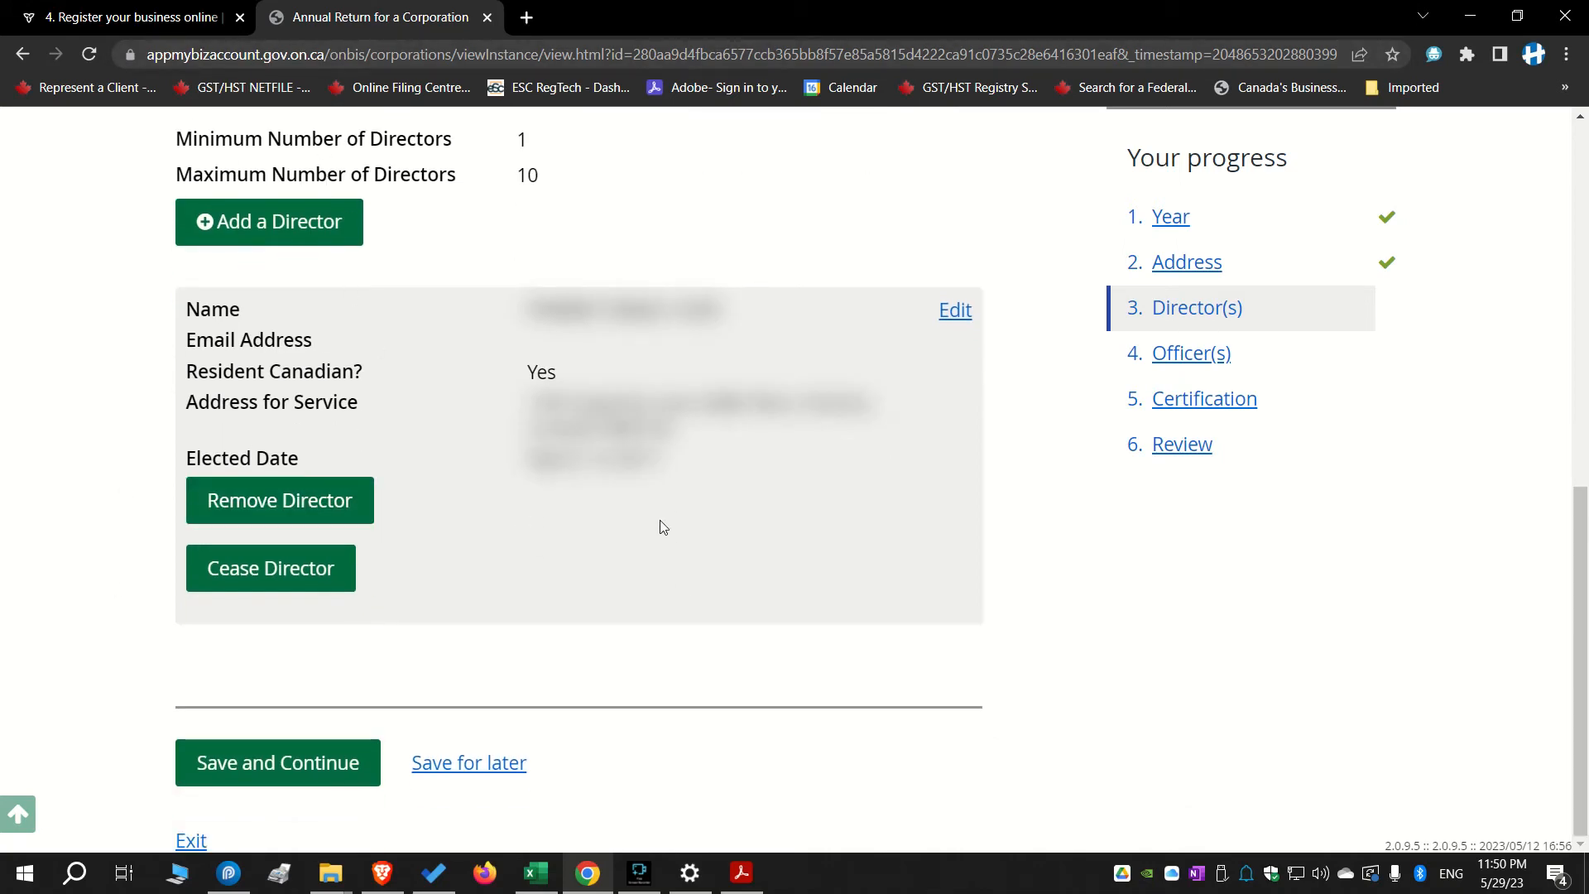
pyautogui.scroll(3, 659, 525)
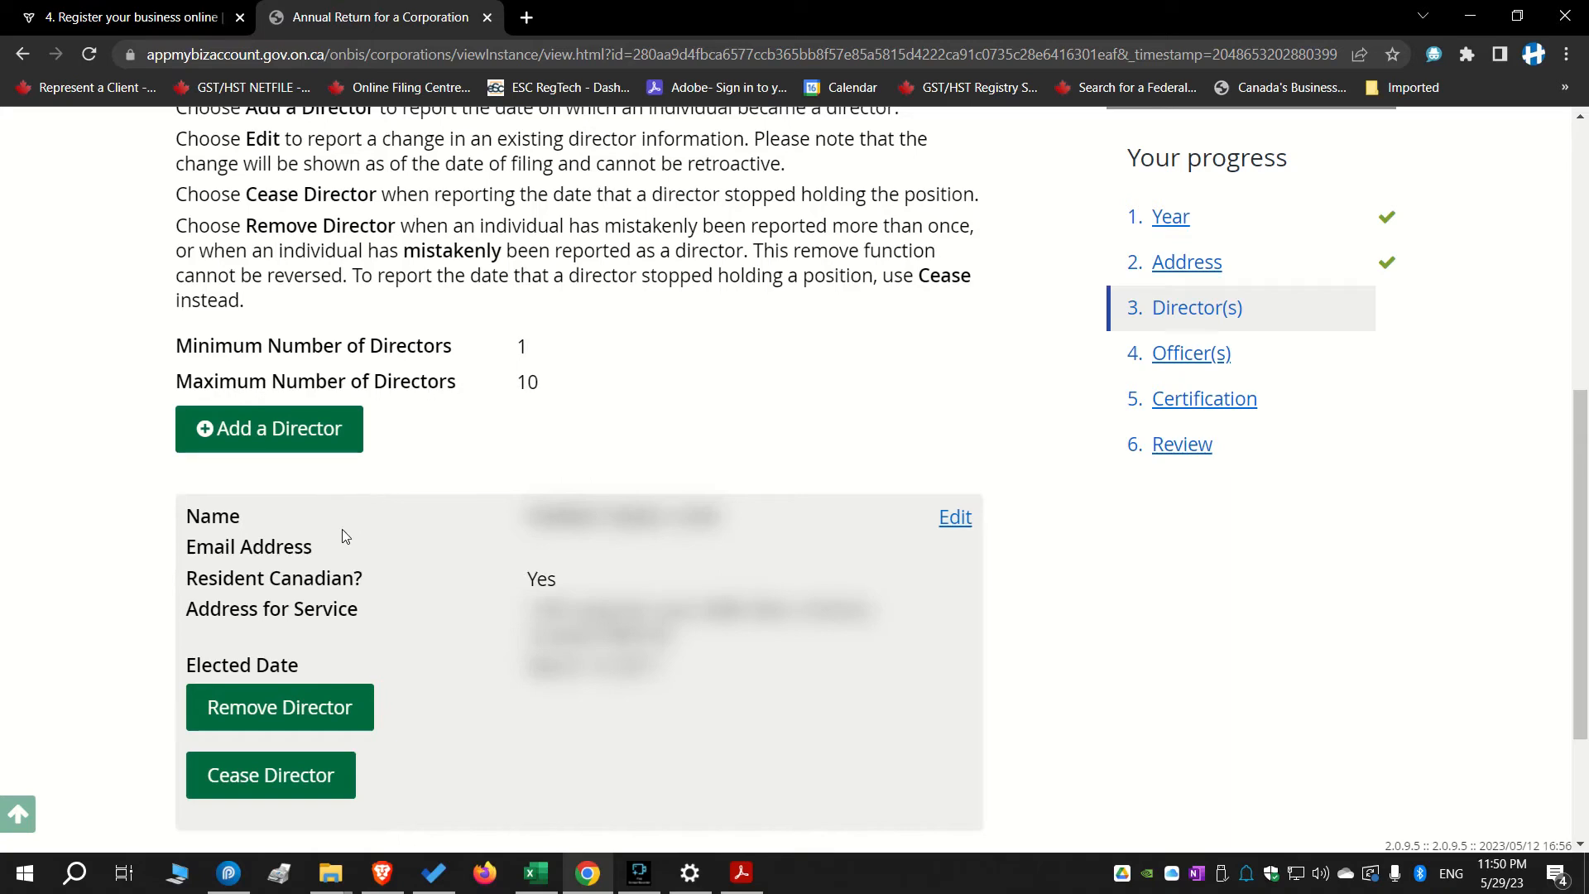
pyautogui.scroll(-3, 447, 654)
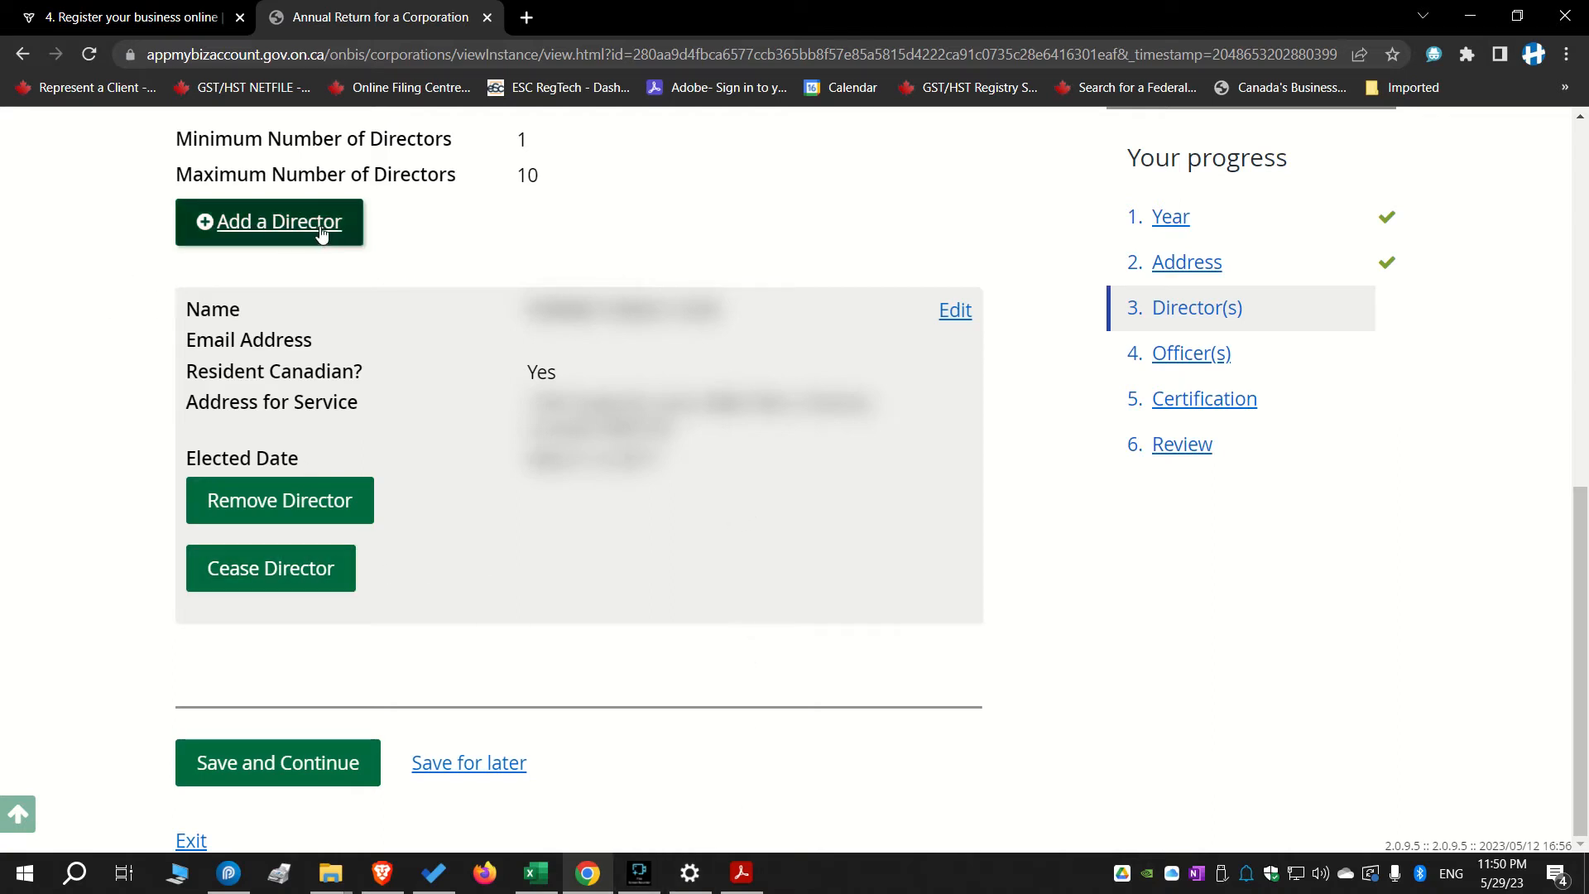
pyautogui.scroll(2, 315, 546)
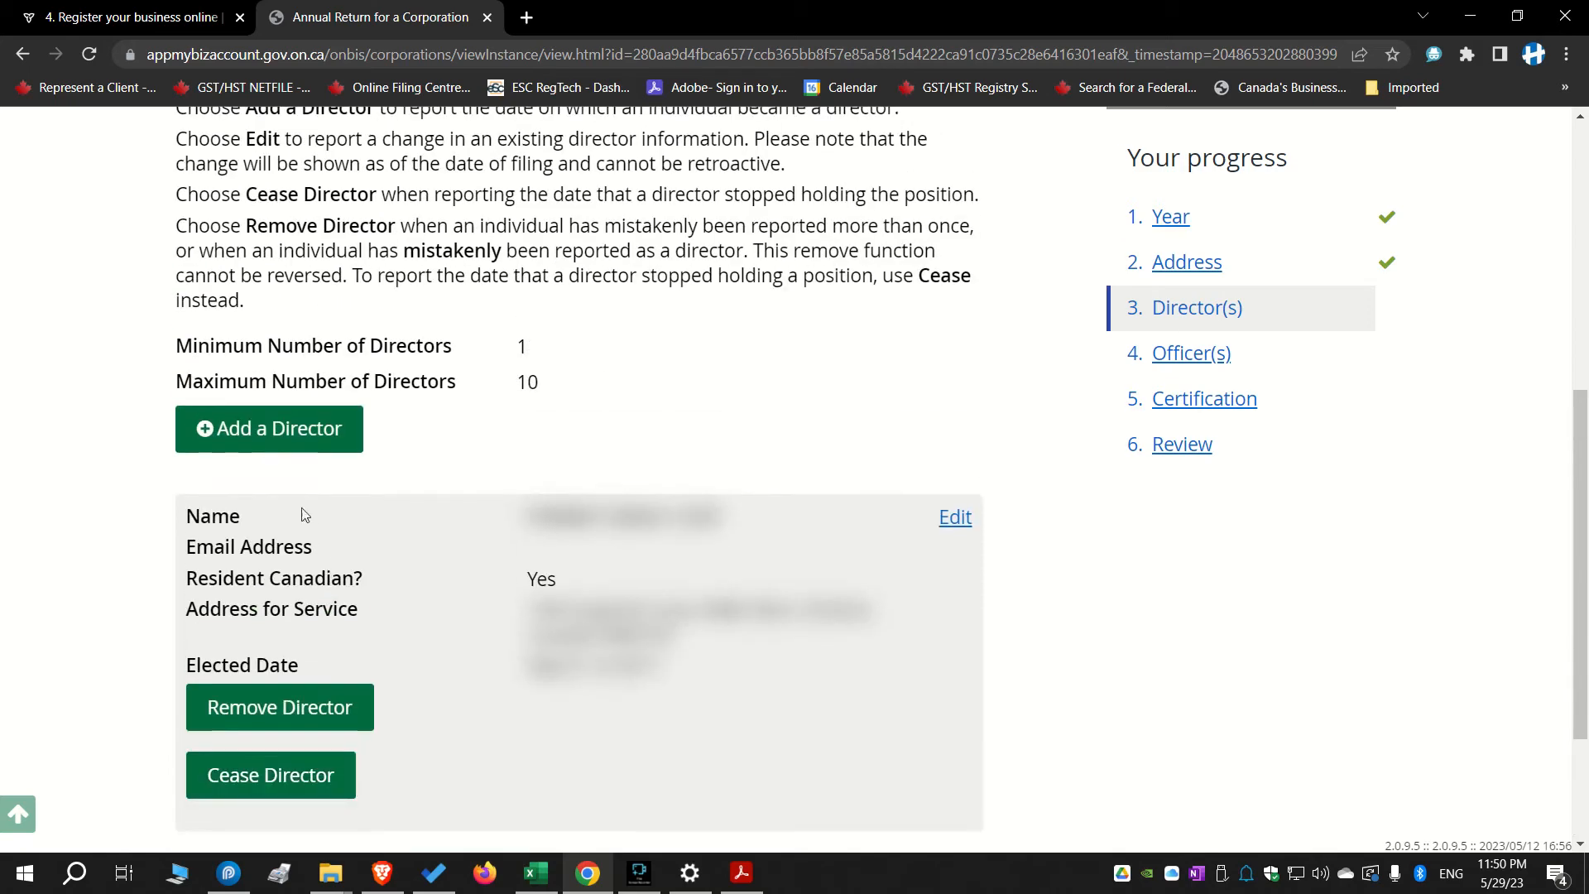
pyautogui.scroll(-2, 695, 632)
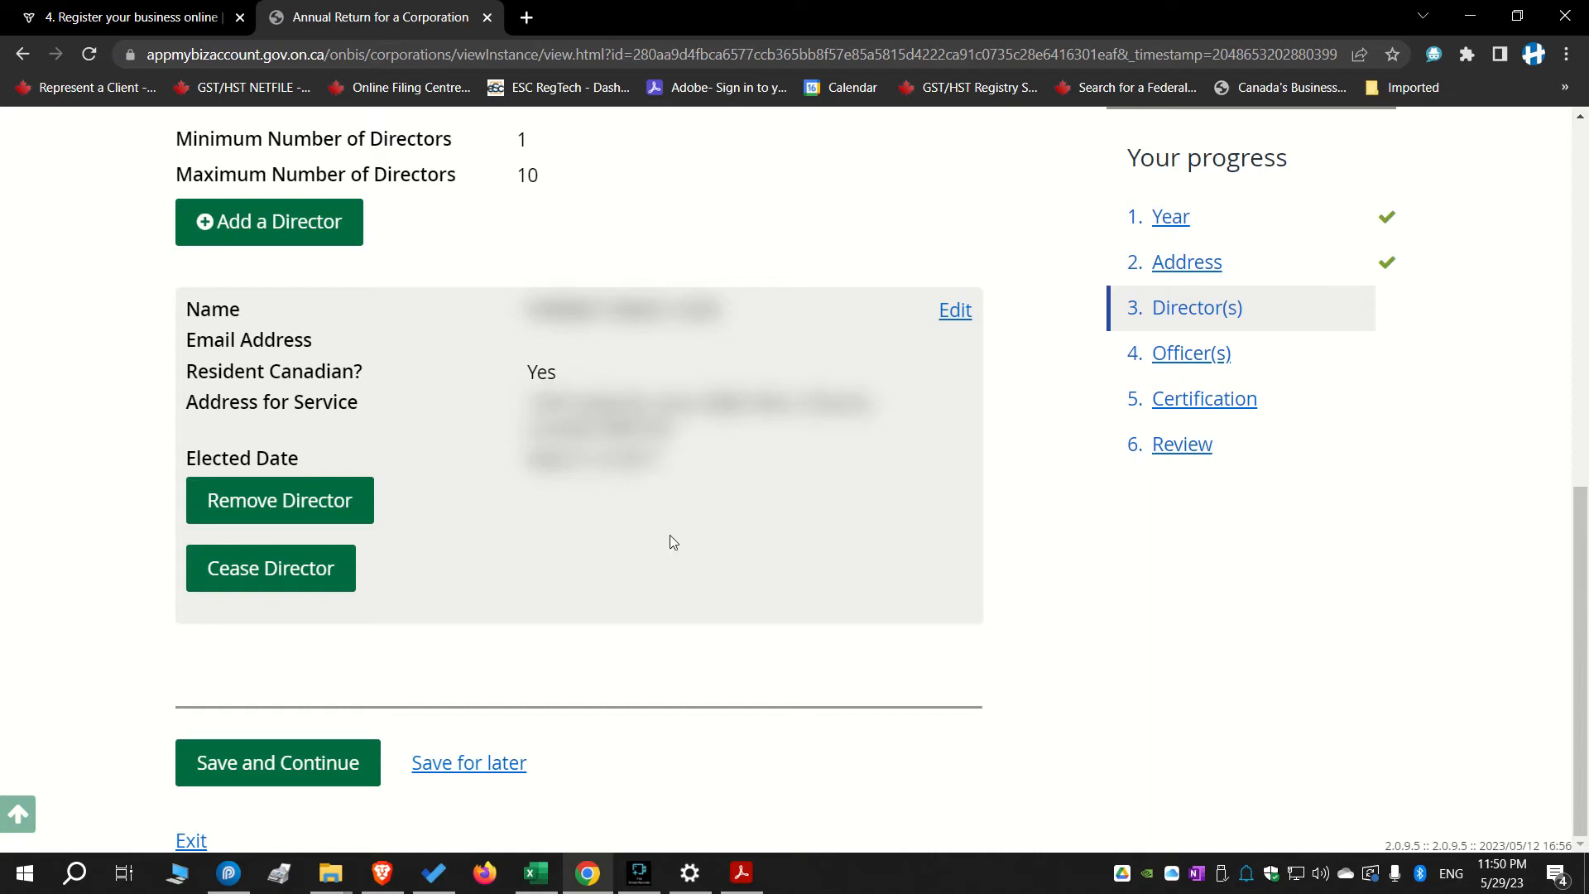
pyautogui.click(283, 774)
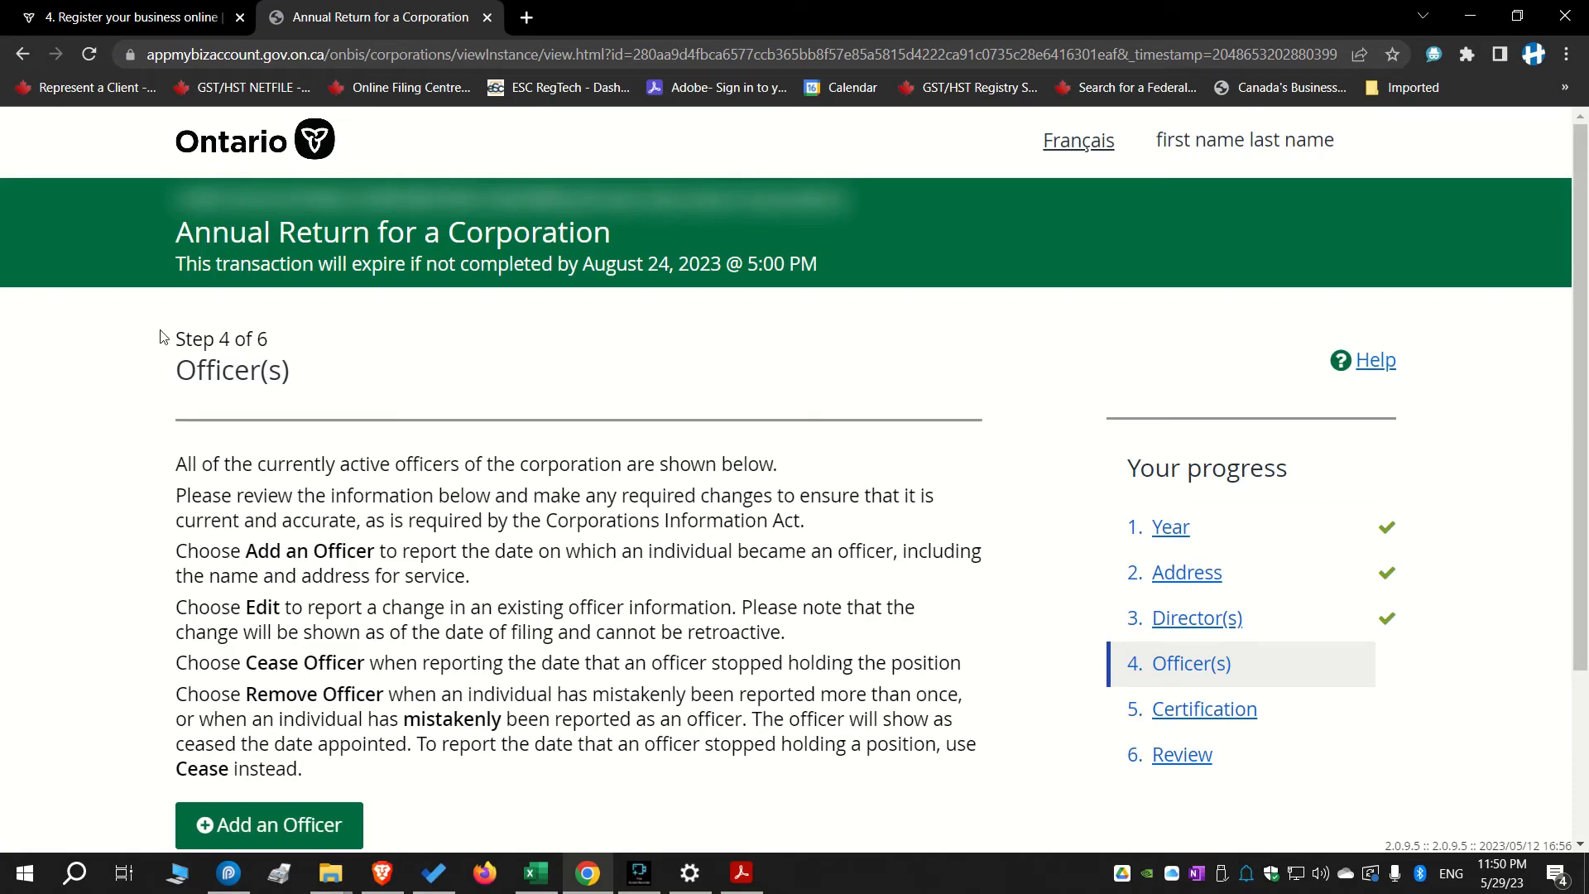
# Continue past the Officer(s) step and save the certification by the director as Director or Officer
pyautogui.scroll(-2, 256, 398)
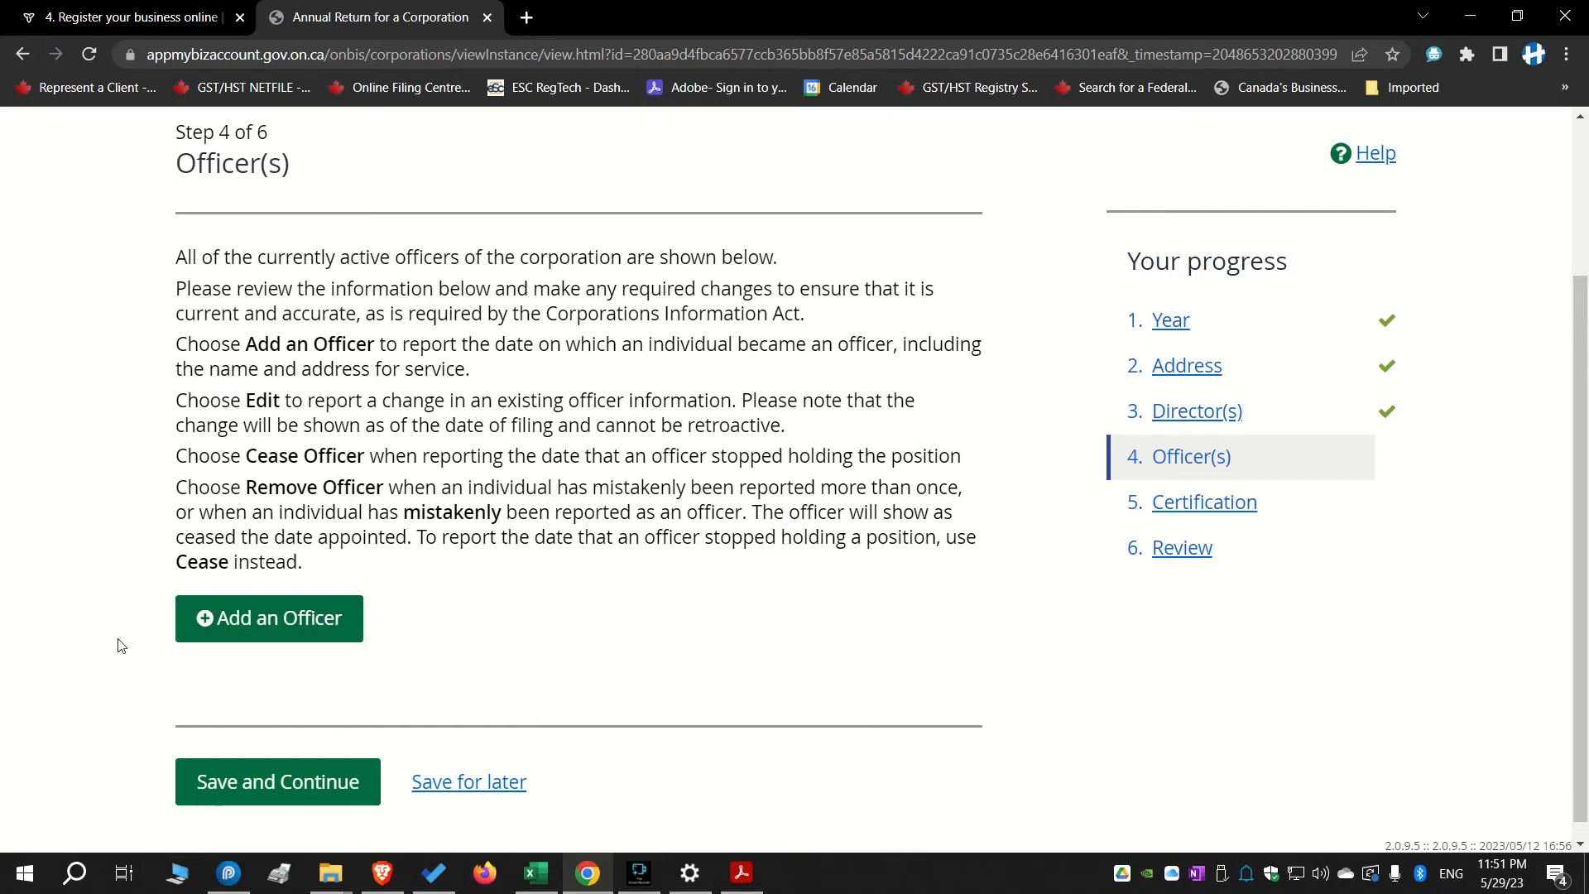
pyautogui.click(278, 782)
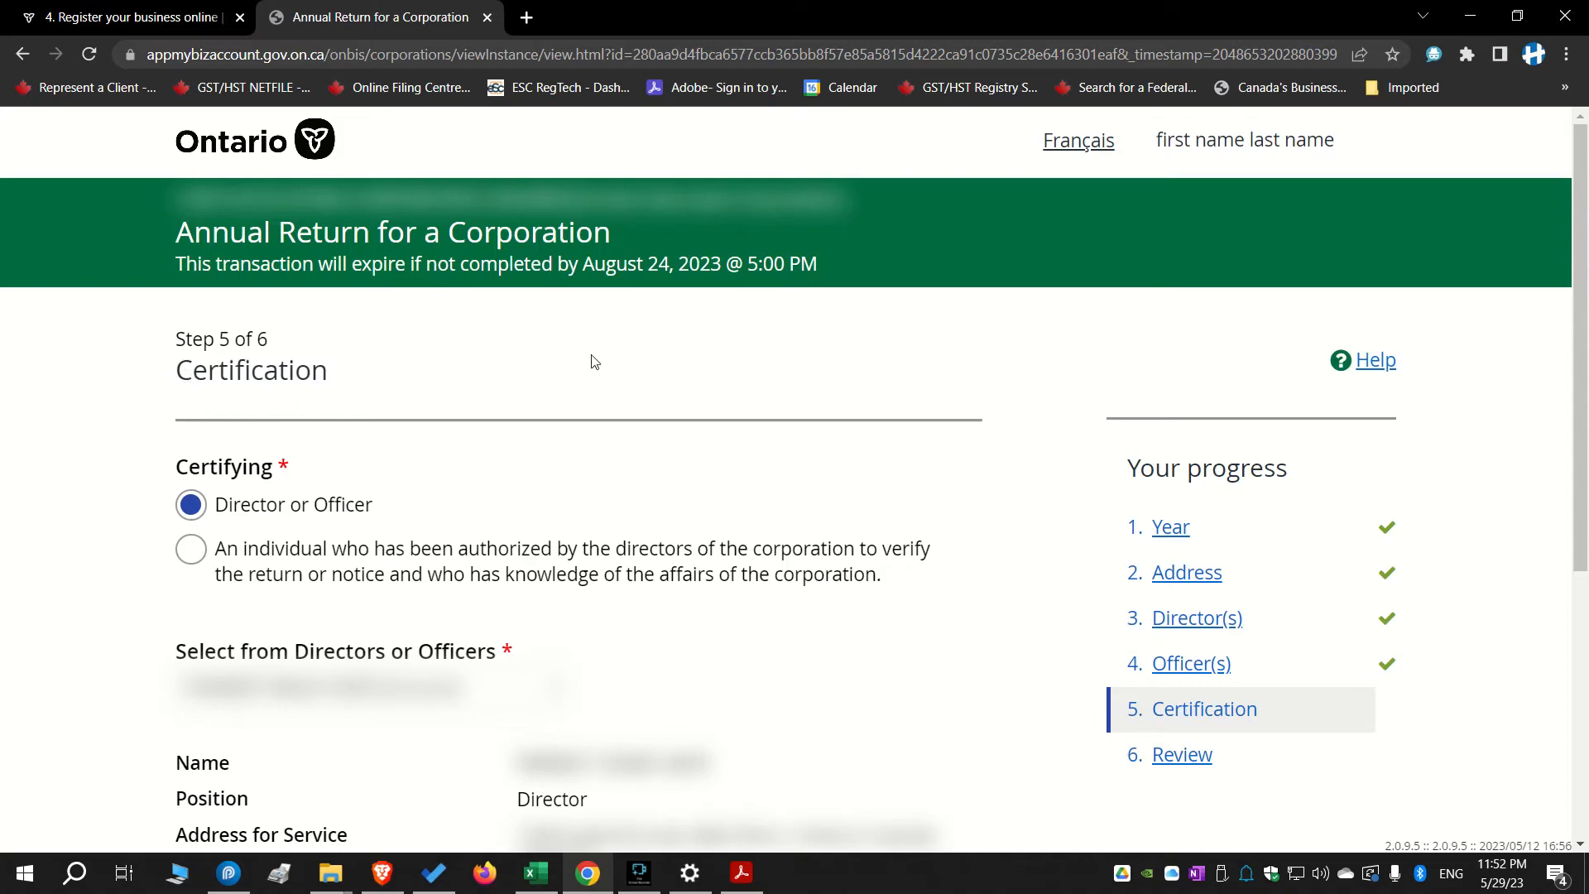
pyautogui.scroll(-2, 593, 359)
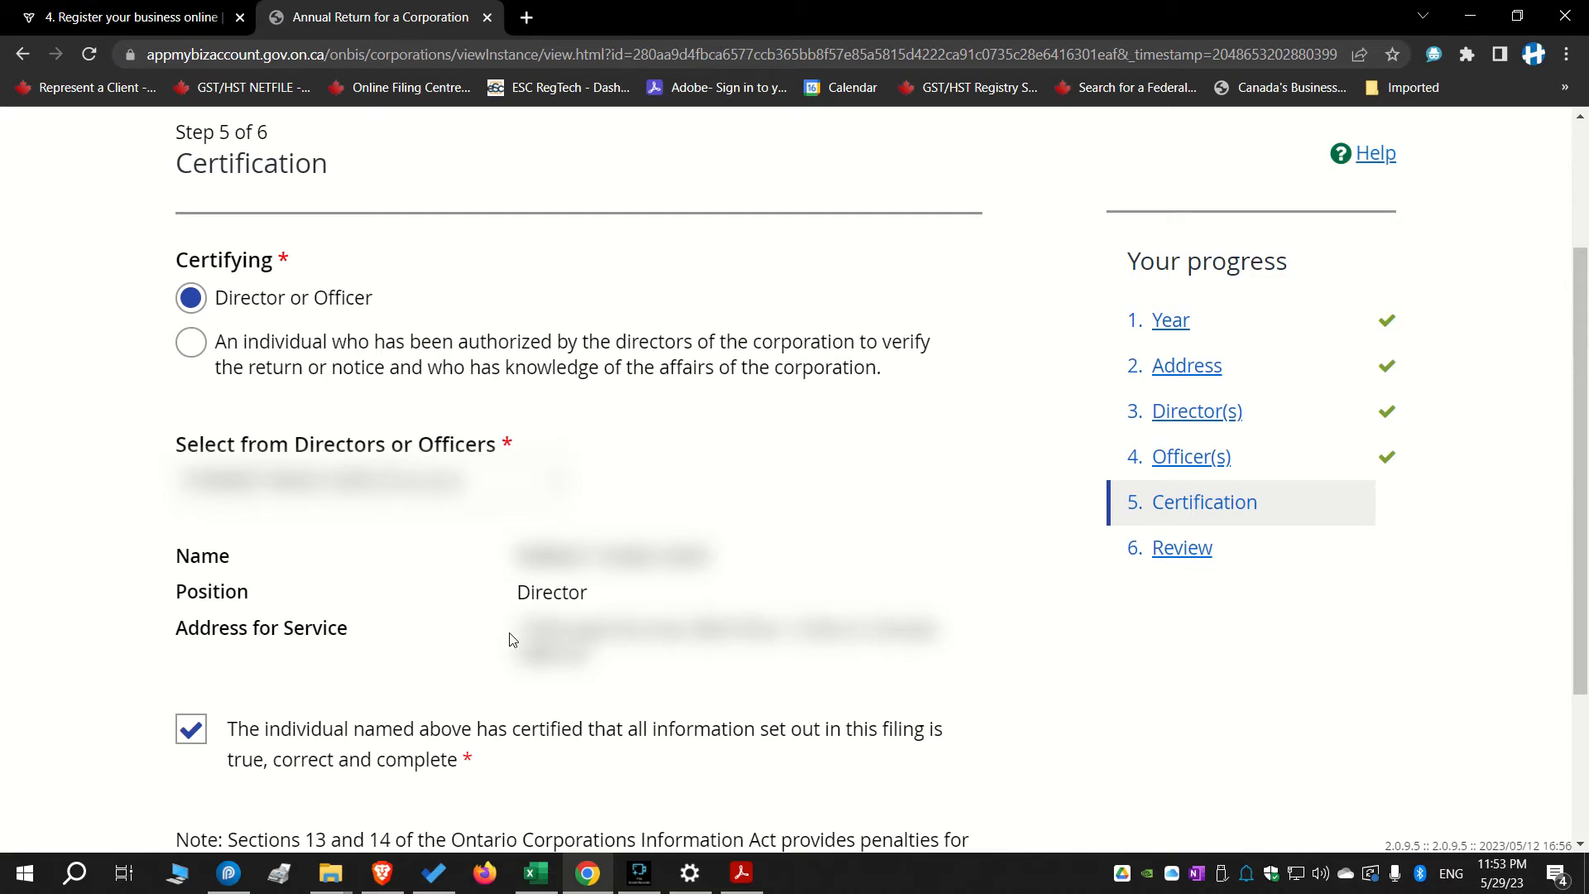
pyautogui.scroll(-3, 726, 530)
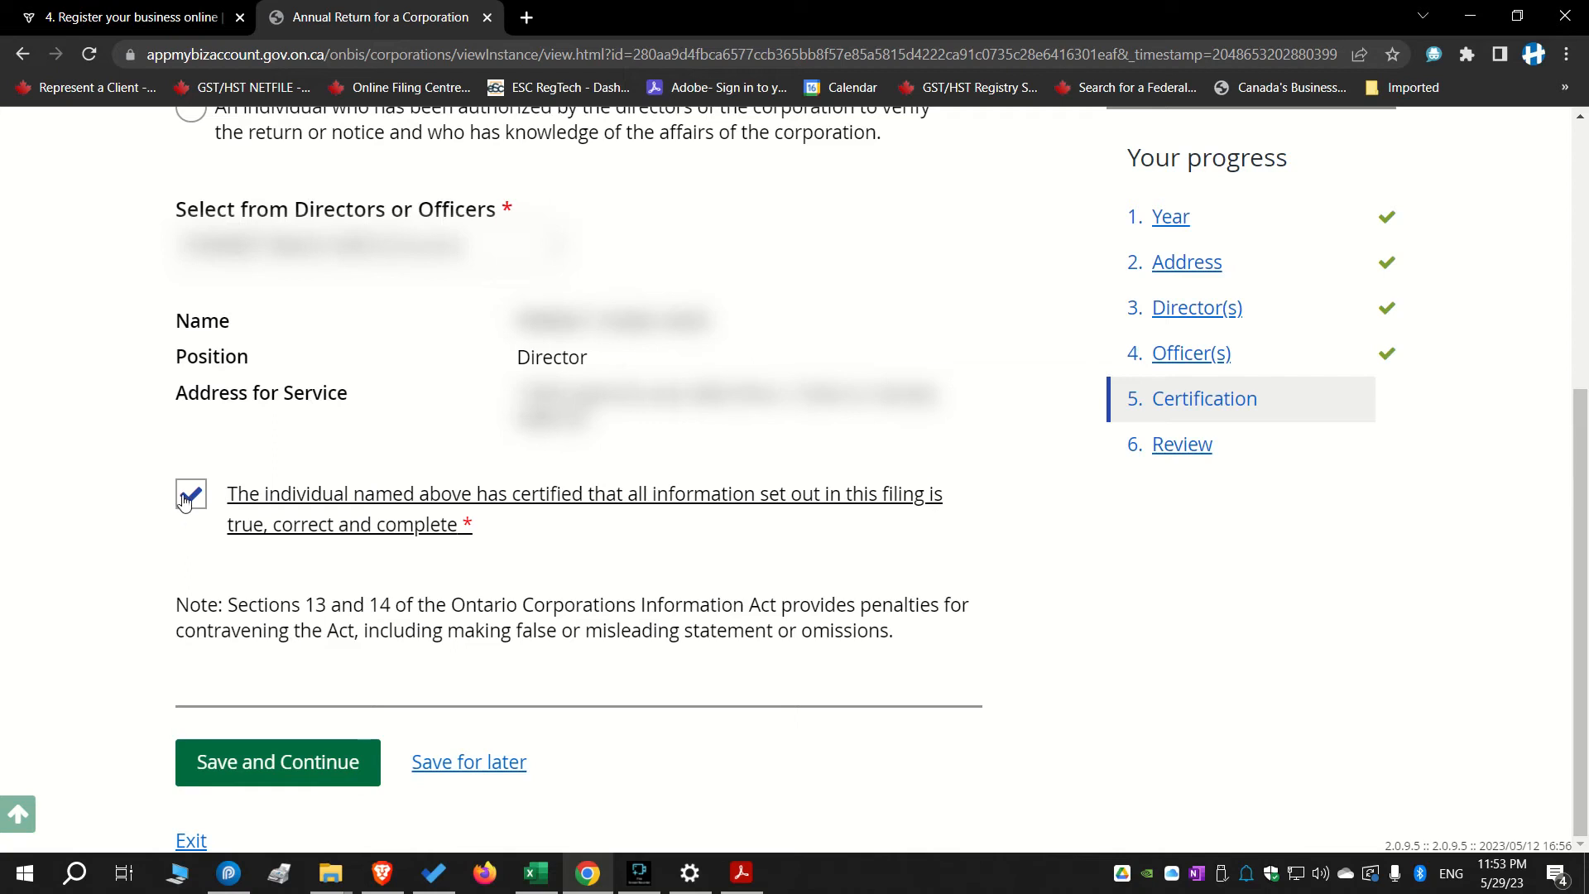
pyautogui.click(334, 762)
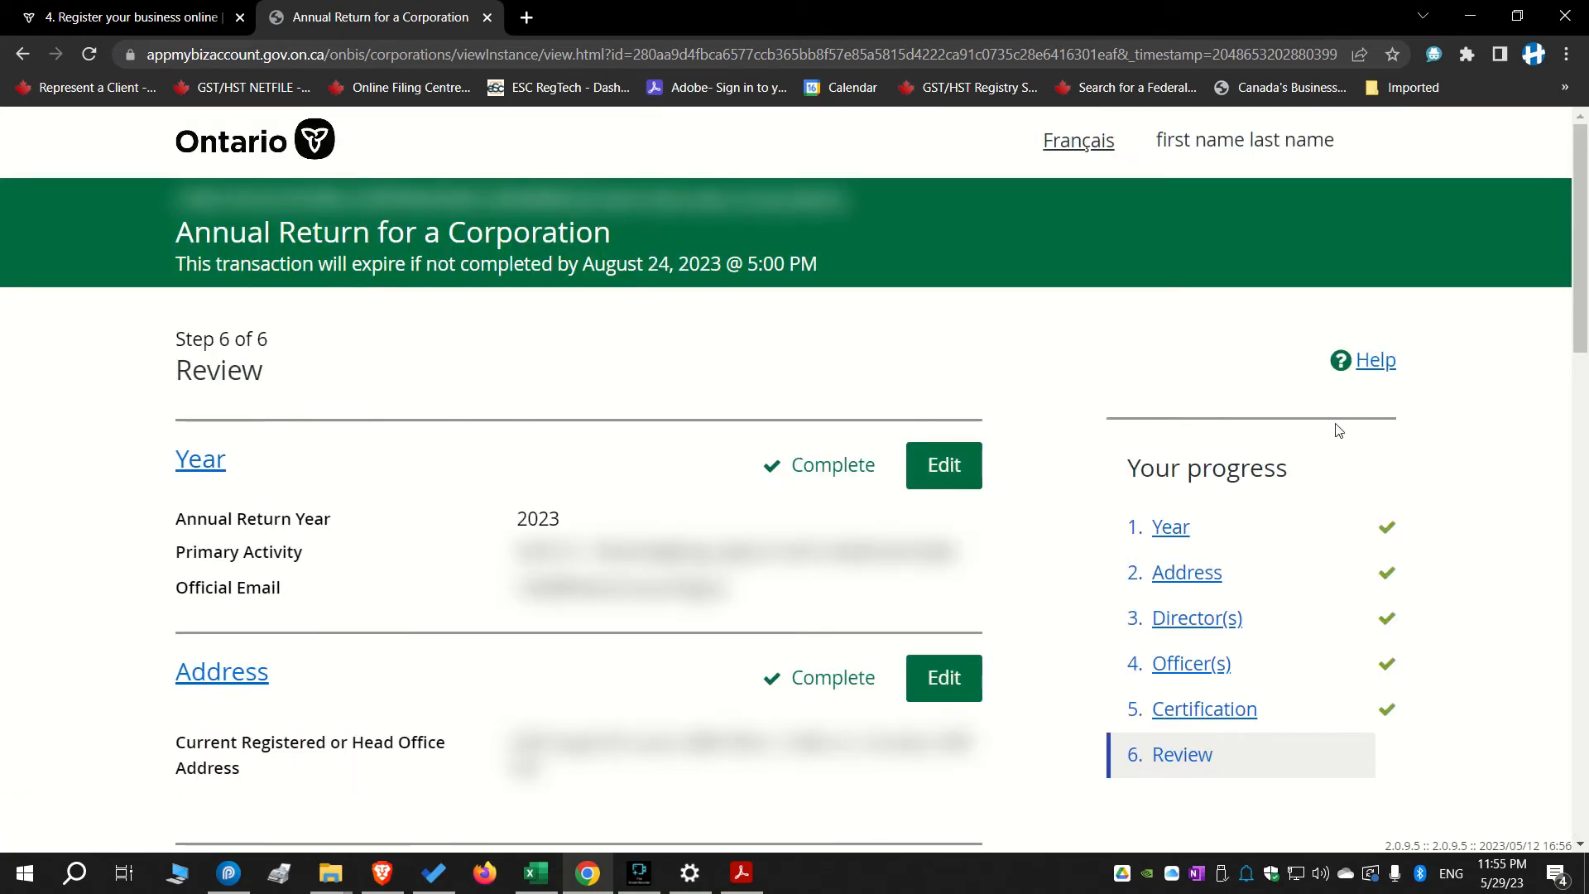
pyautogui.click(636, 873)
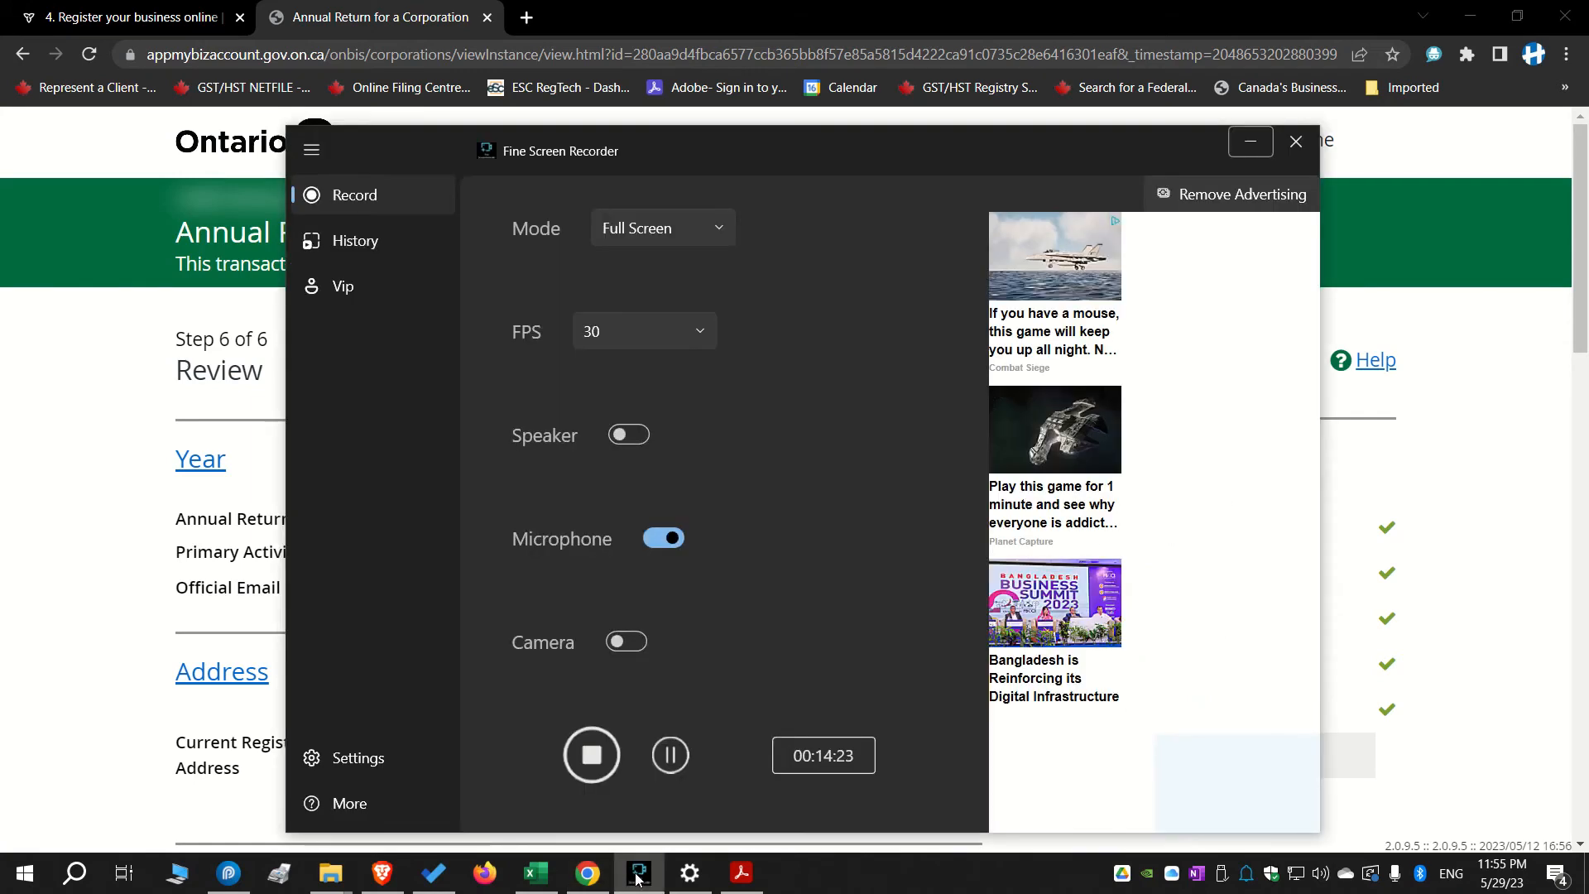
pyautogui.click(1459, 396)
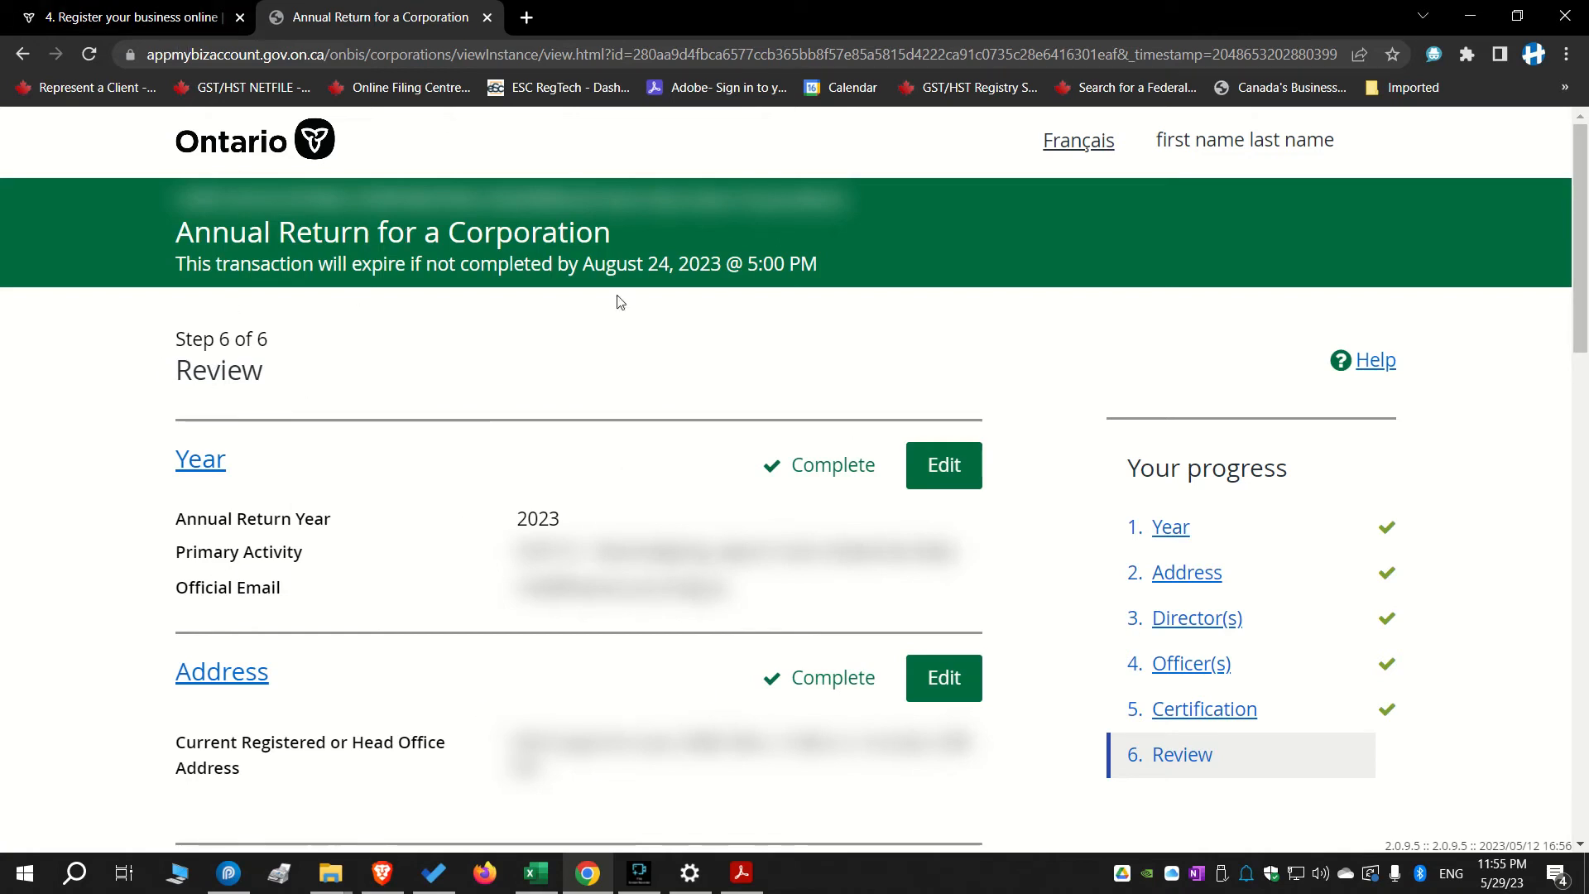
# Review the Year, Address, Director(s), Officer(s) and Certification summaries on the Review page
pyautogui.scroll(-1, 727, 411)
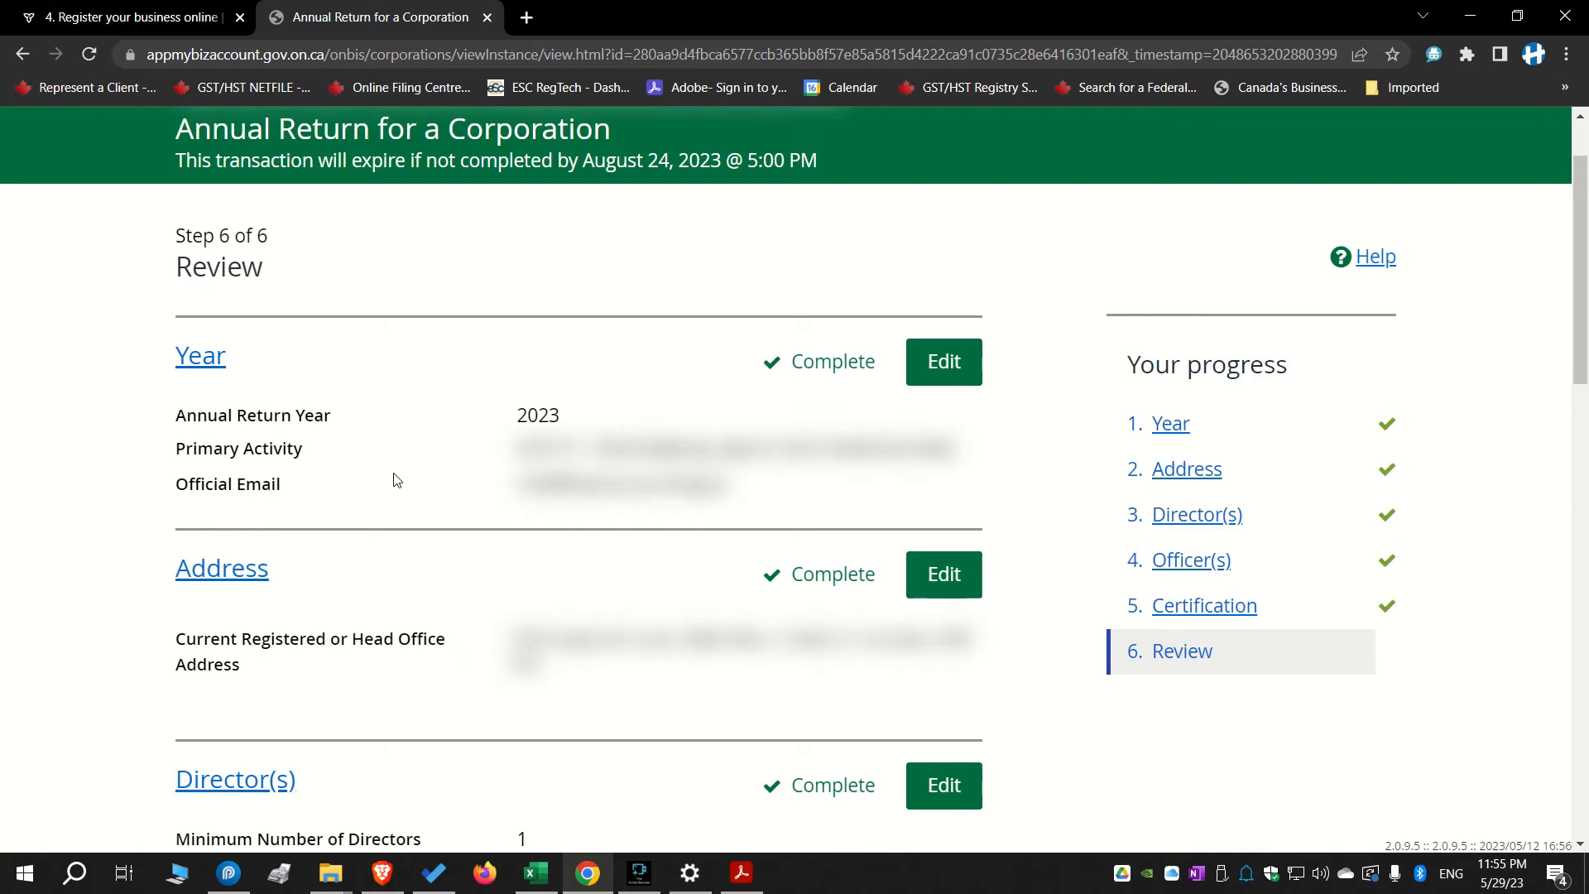
pyautogui.scroll(-15, 521, 486)
pyautogui.scroll(15, 525, 484)
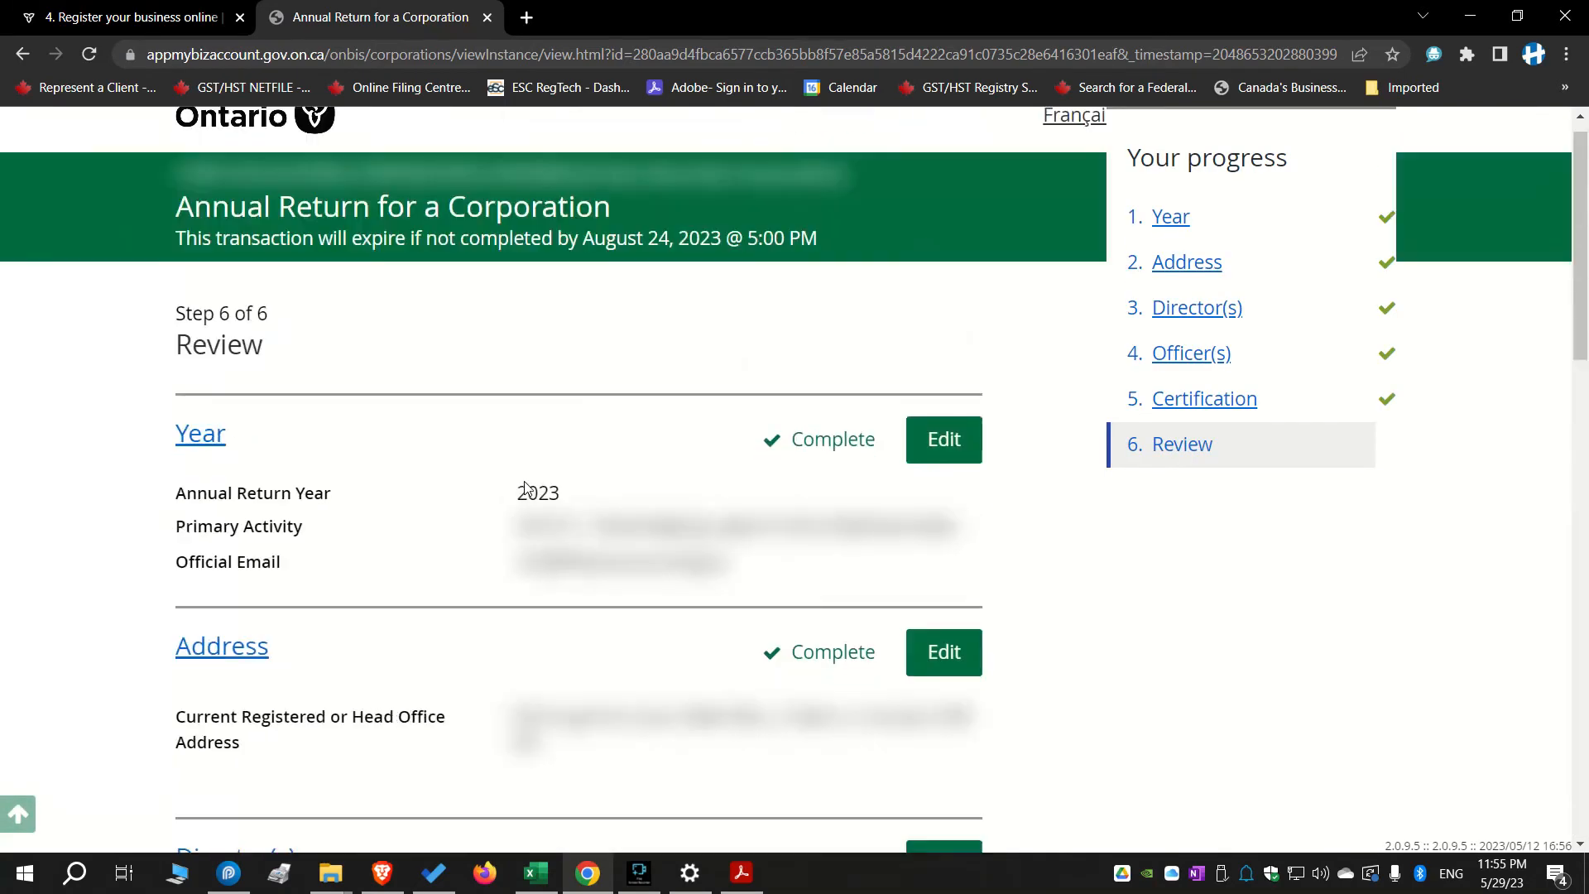
pyautogui.scroll(-1, 523, 477)
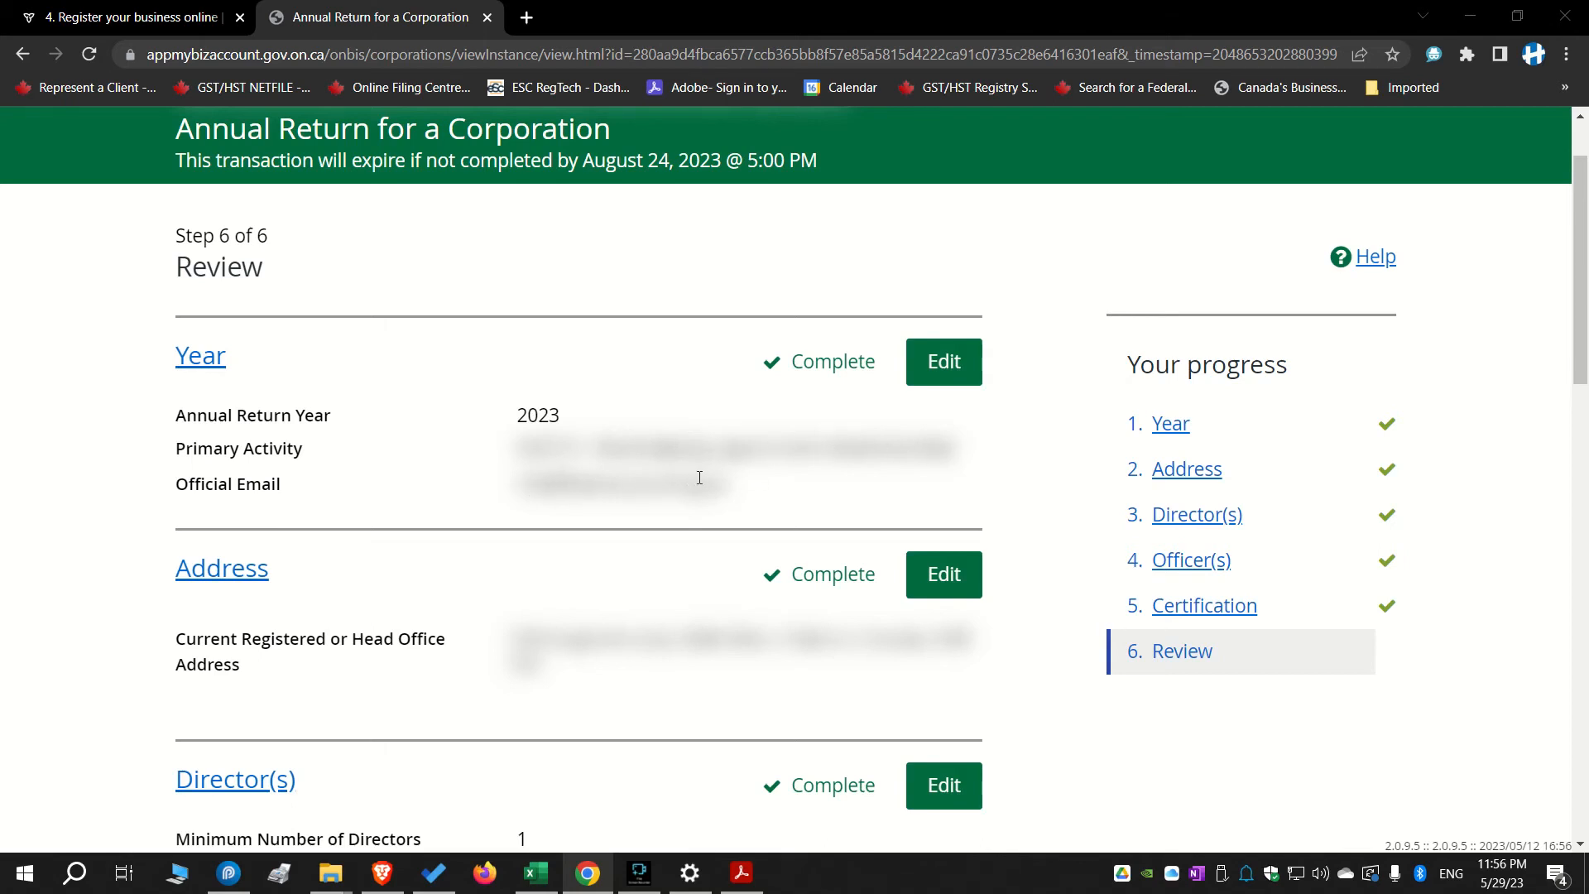
pyautogui.scroll(-3, 661, 485)
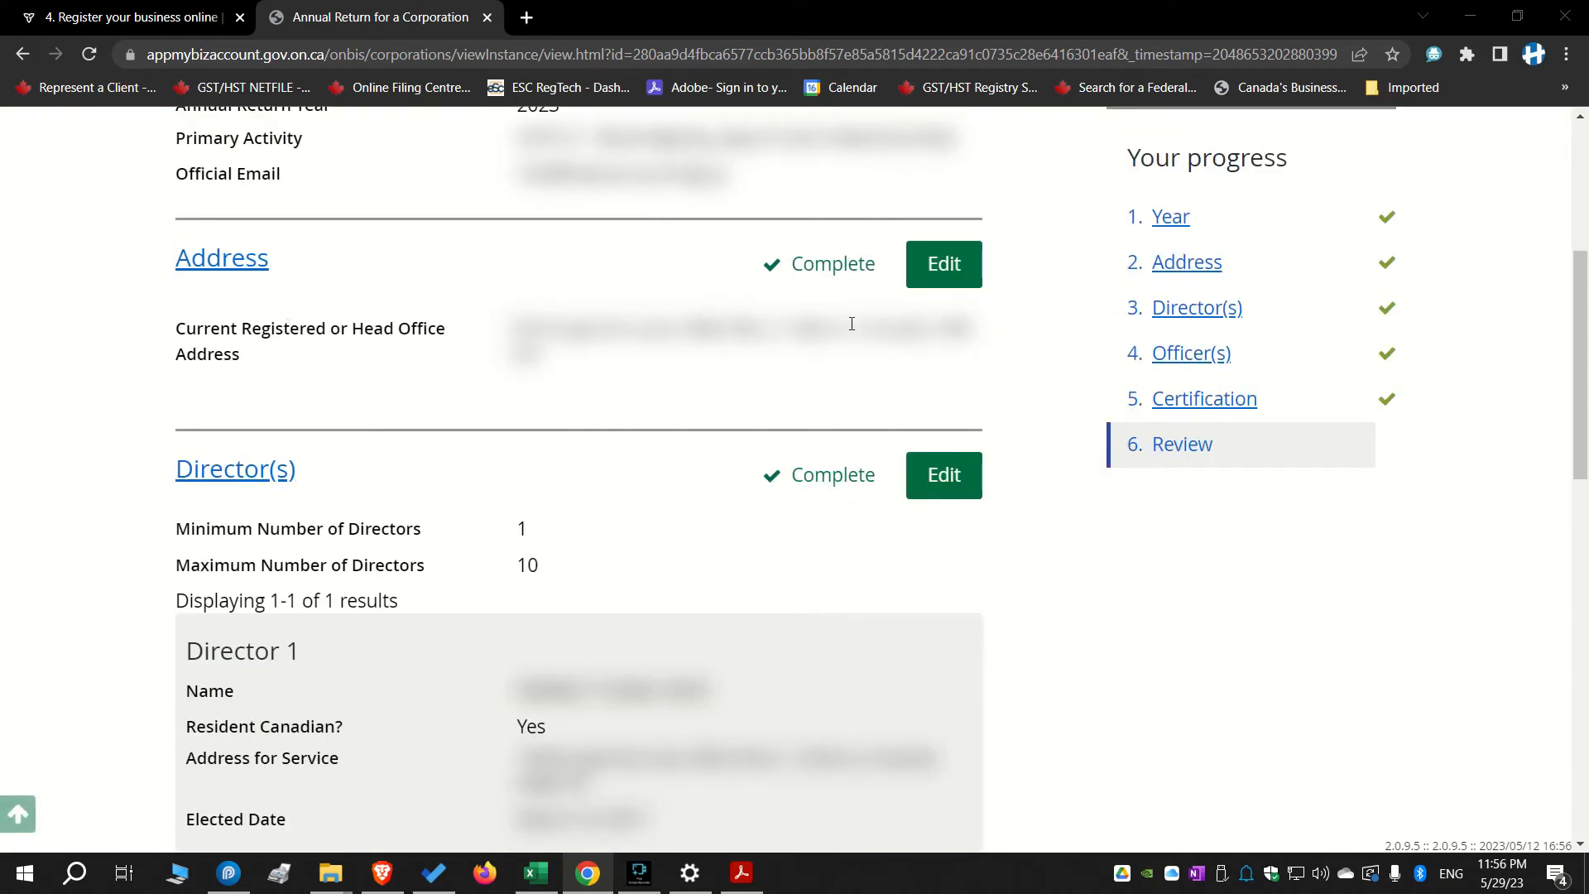
pyautogui.scroll(-2, 582, 461)
pyautogui.scroll(3, 718, 478)
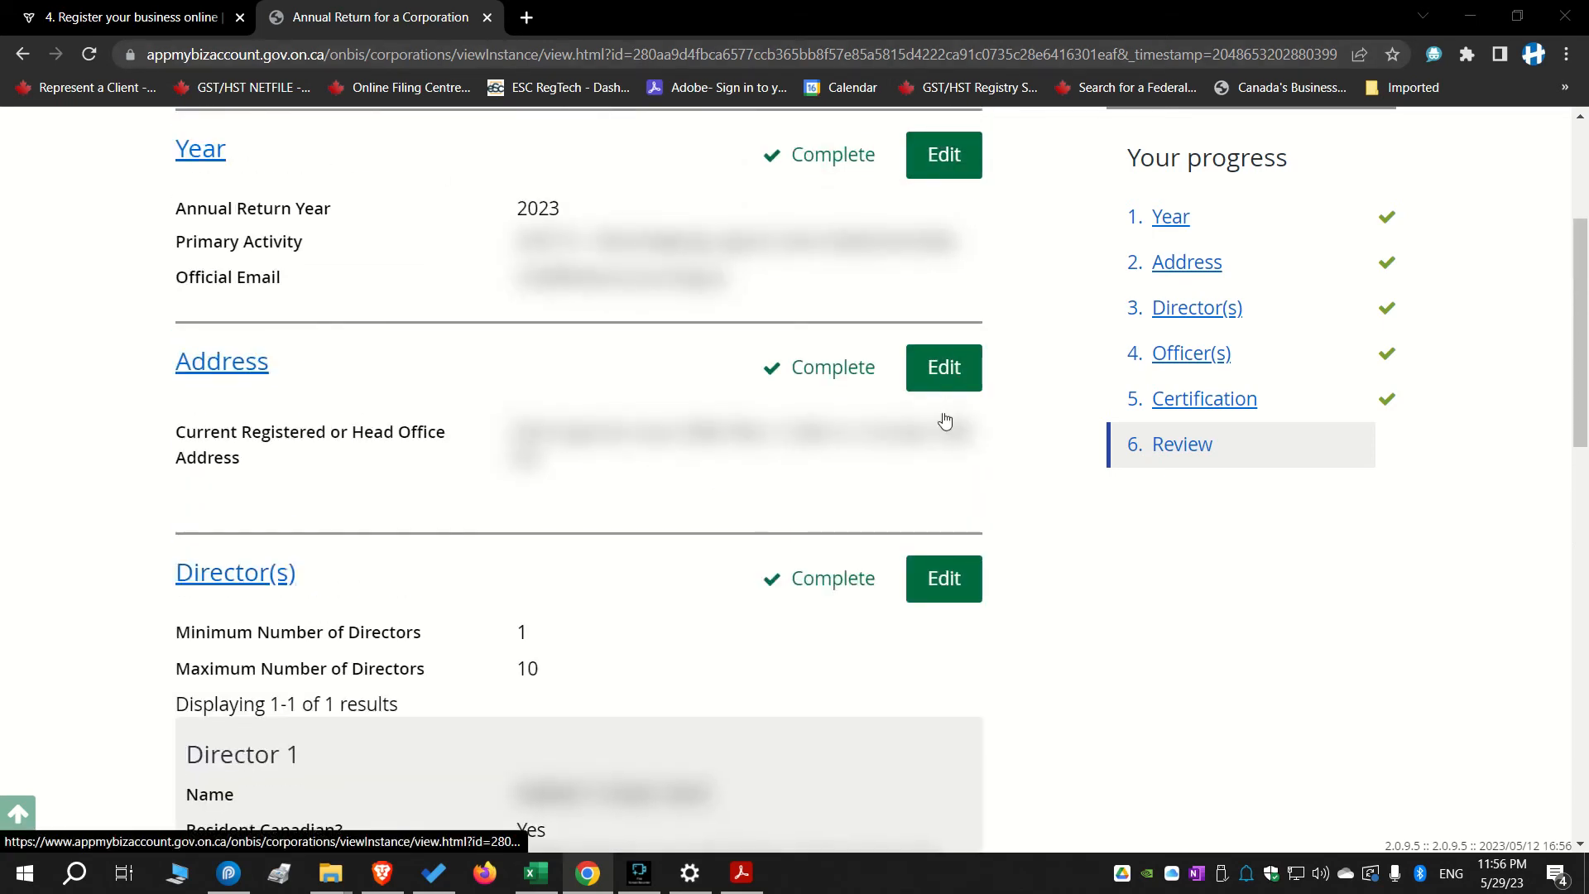
pyautogui.scroll(3, 950, 585)
pyautogui.scroll(-7, 976, 537)
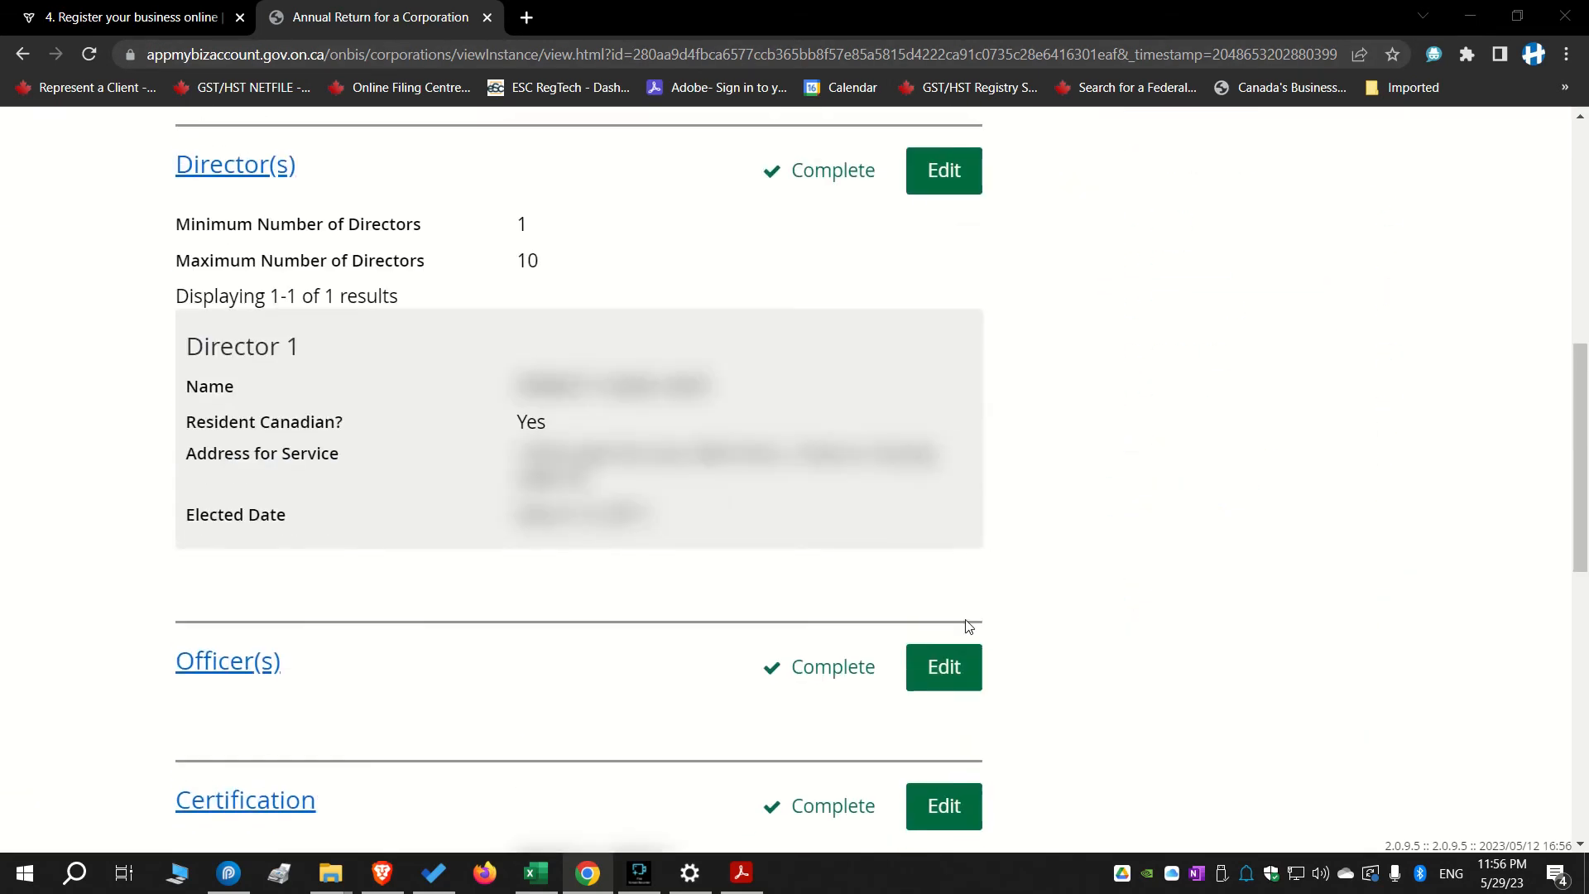
pyautogui.scroll(3, 966, 625)
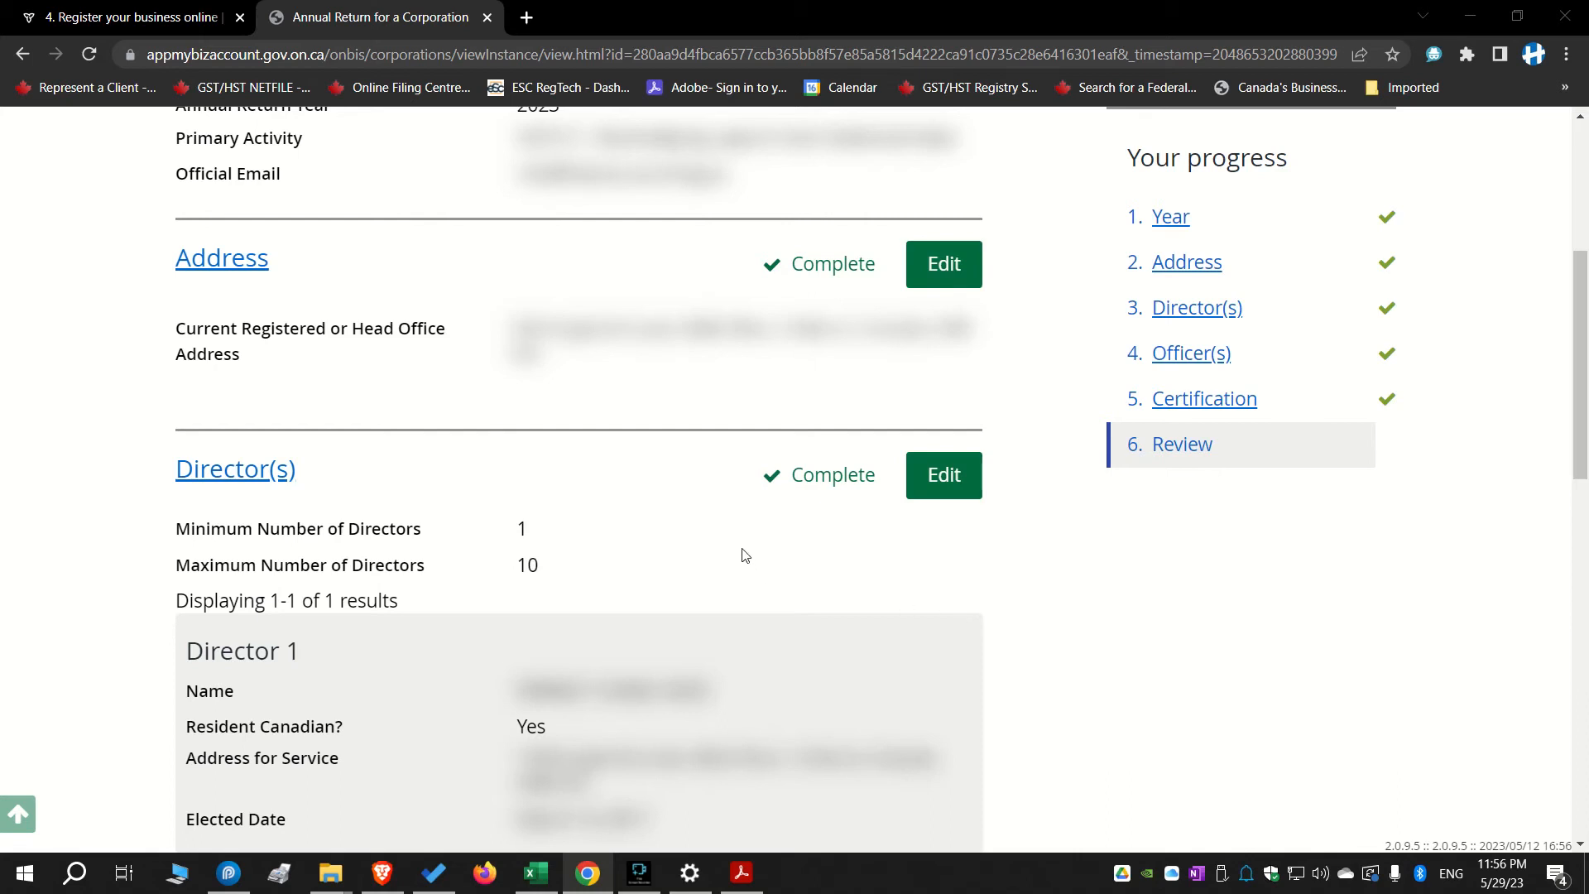
pyautogui.scroll(-2, 372, 549)
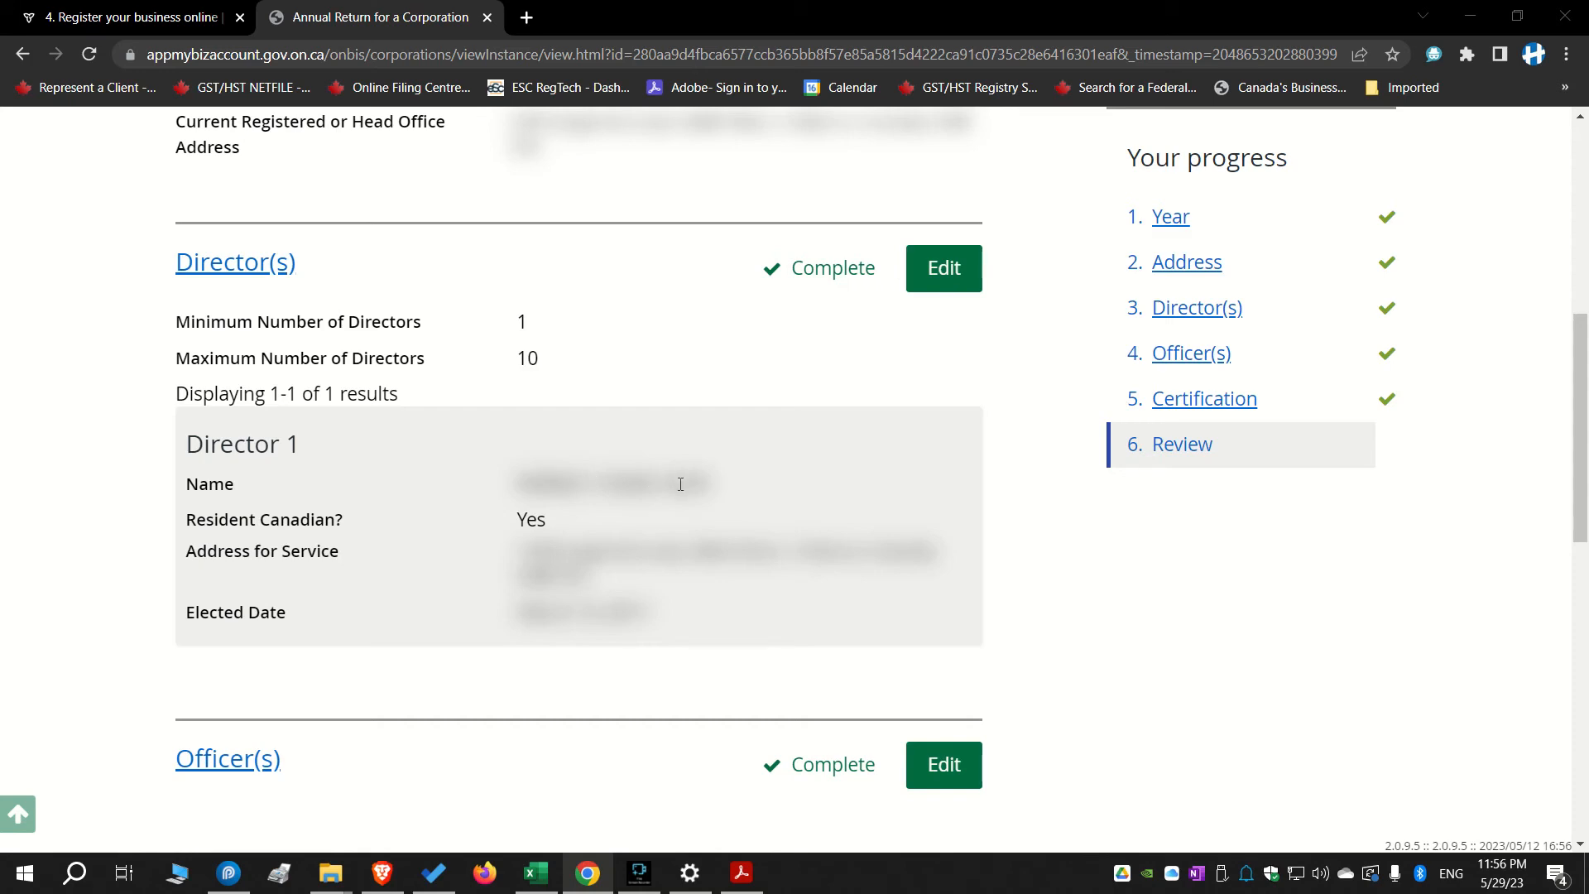
pyautogui.scroll(-5, 695, 587)
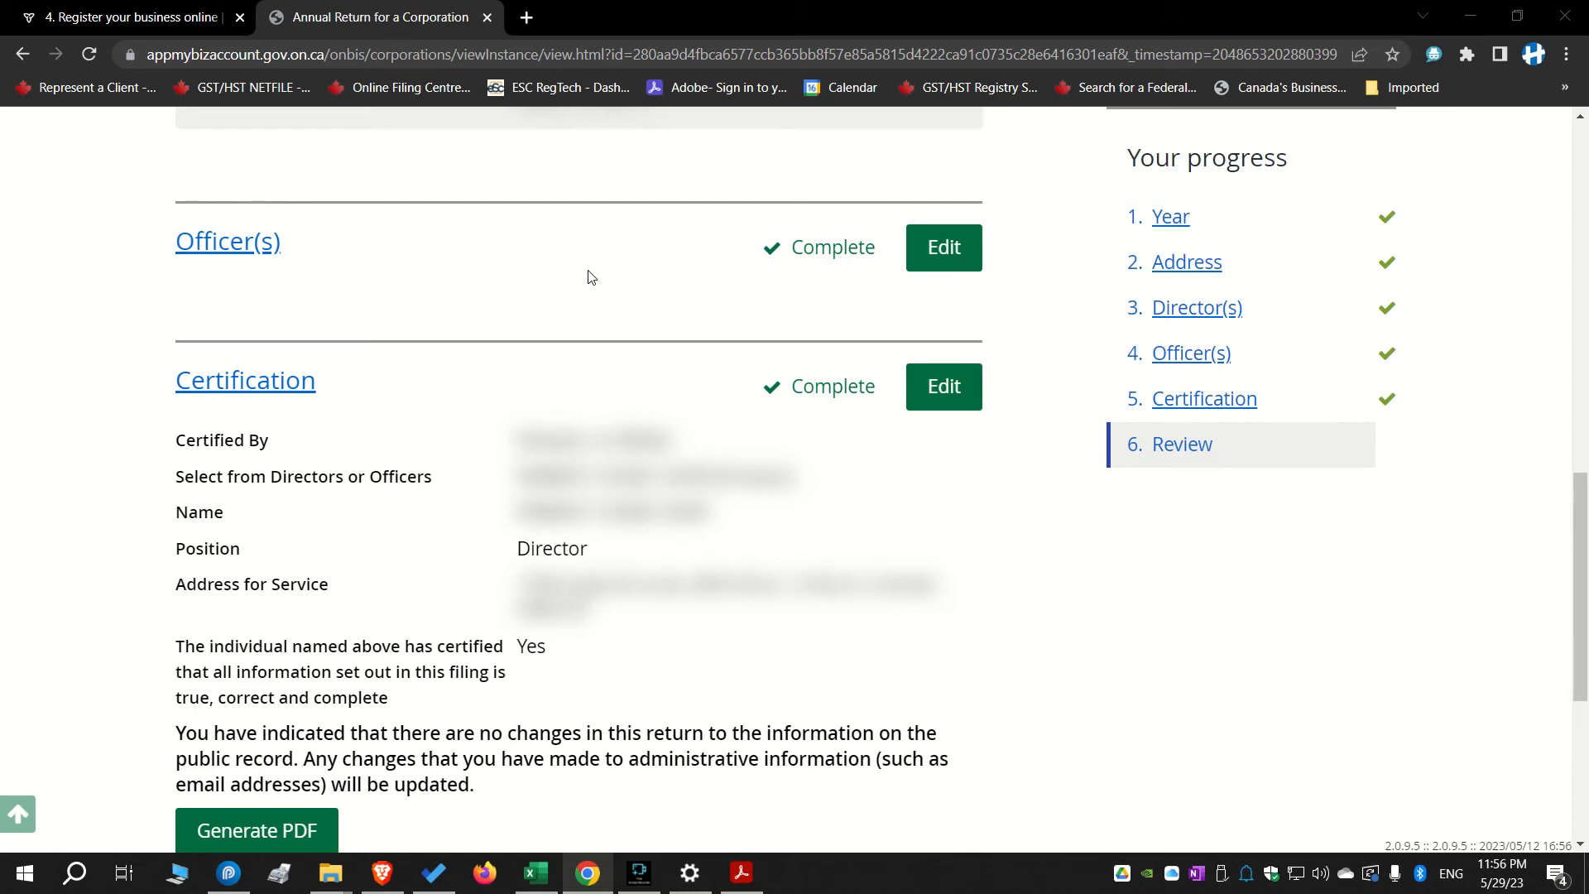
pyautogui.scroll(-2, 696, 339)
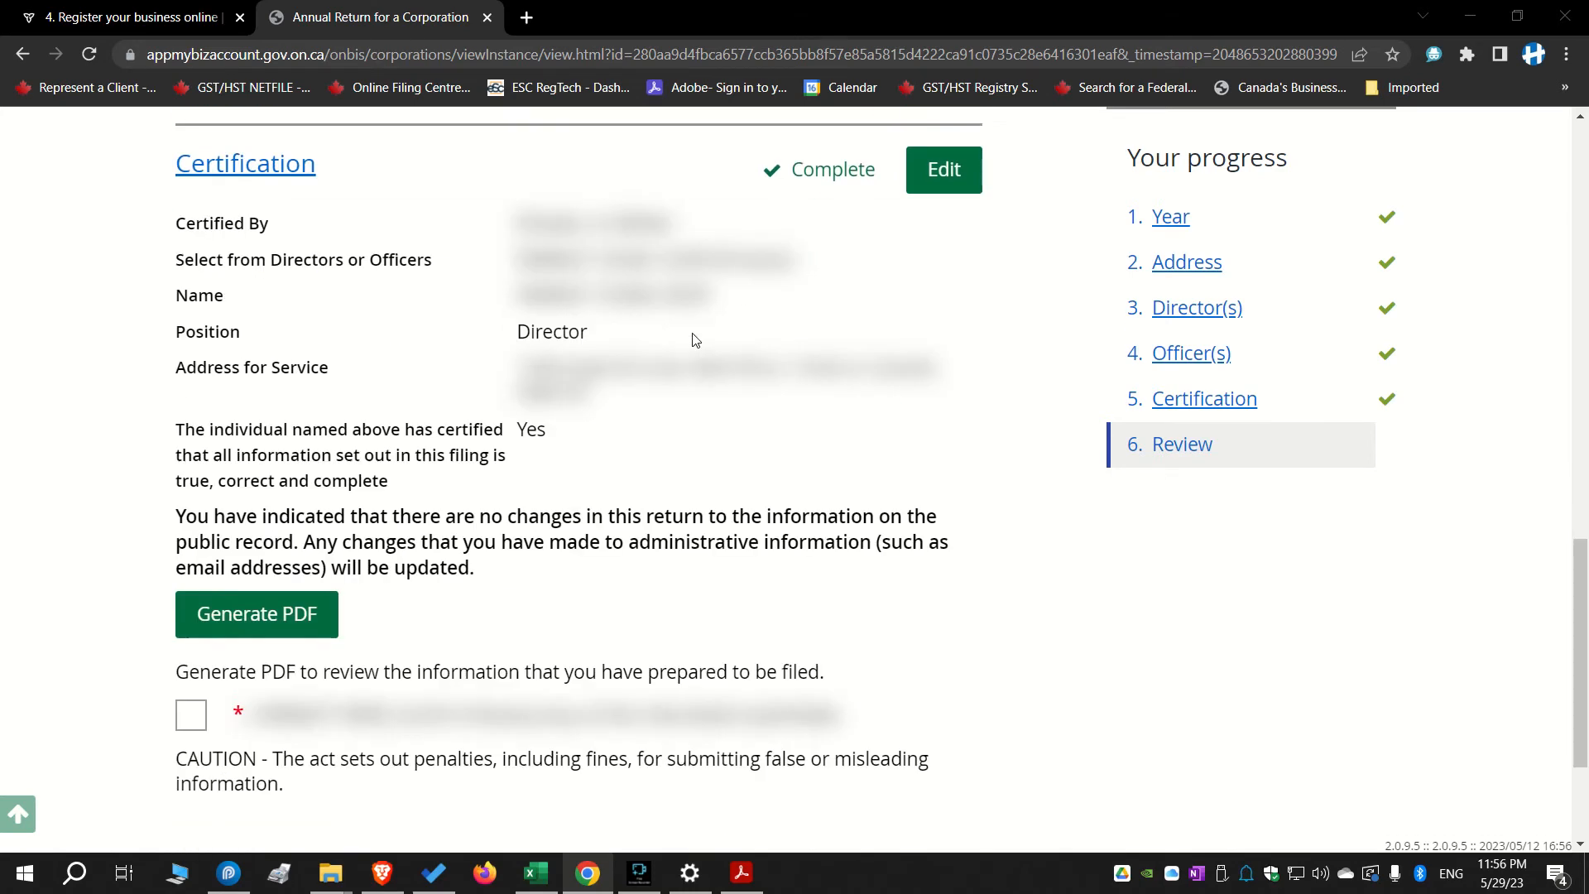
pyautogui.scroll(1, 695, 341)
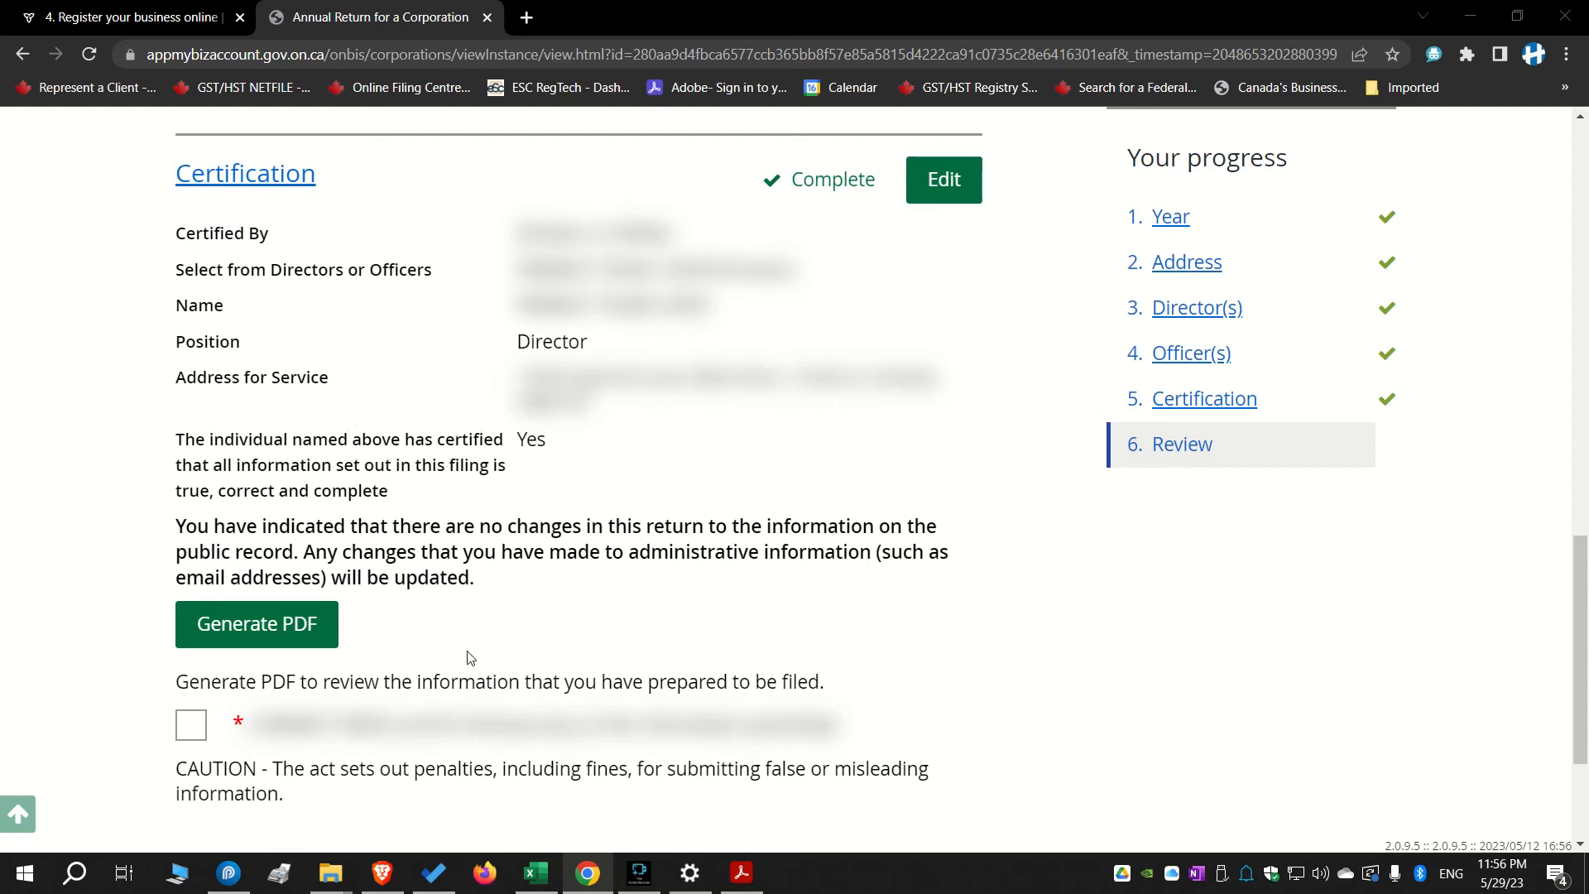
# Tick the final certification acknowledgement and submit the annual return
pyautogui.scroll(-2, 454, 557)
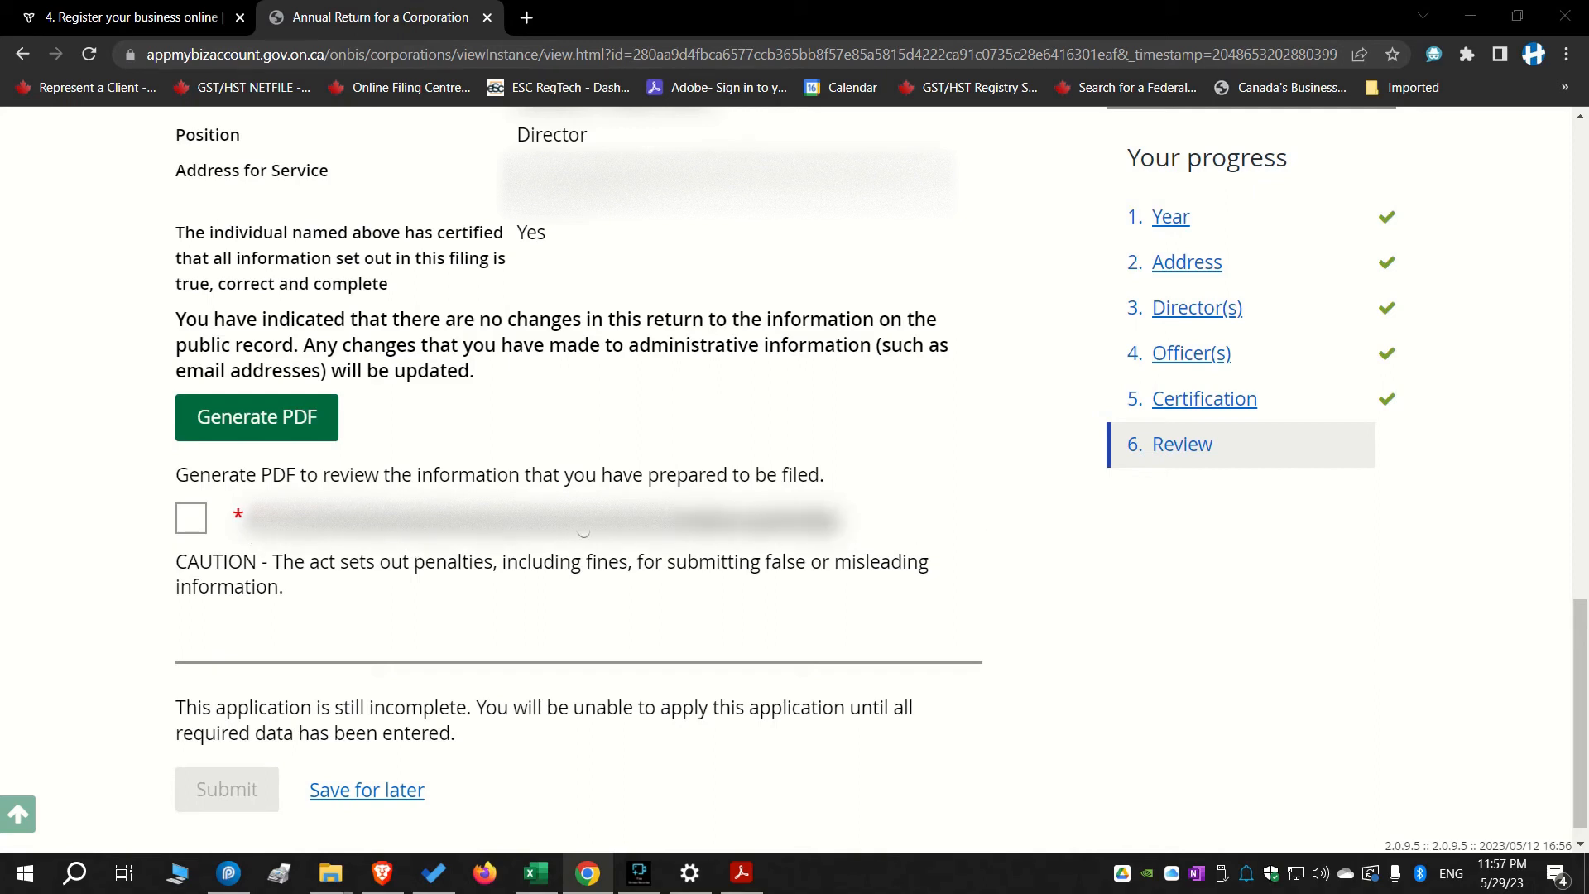
pyautogui.click(193, 519)
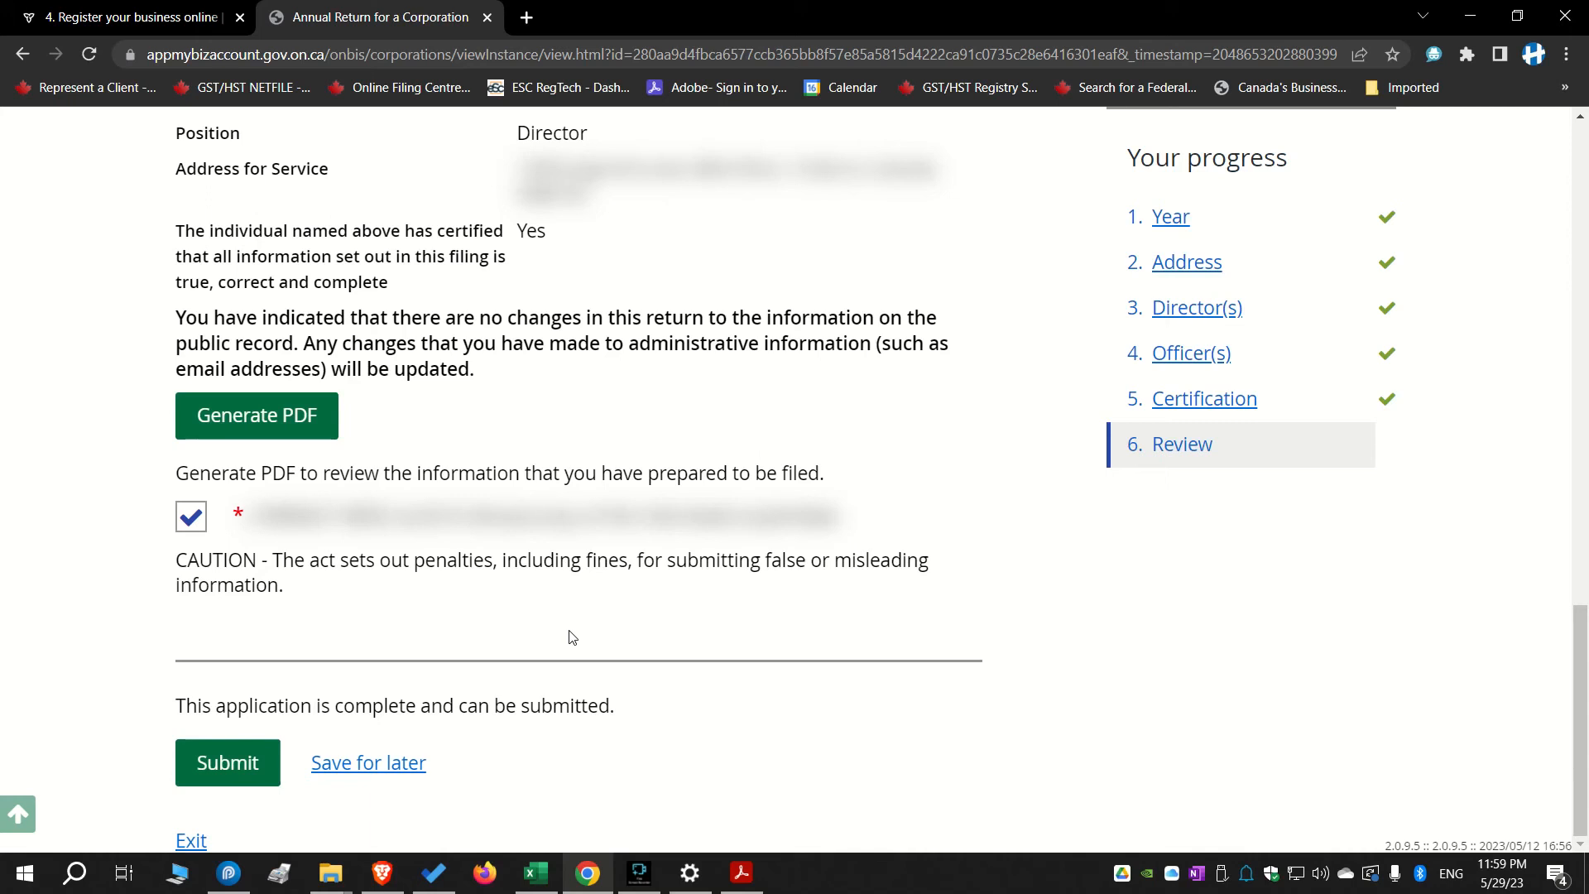
pyautogui.click(222, 782)
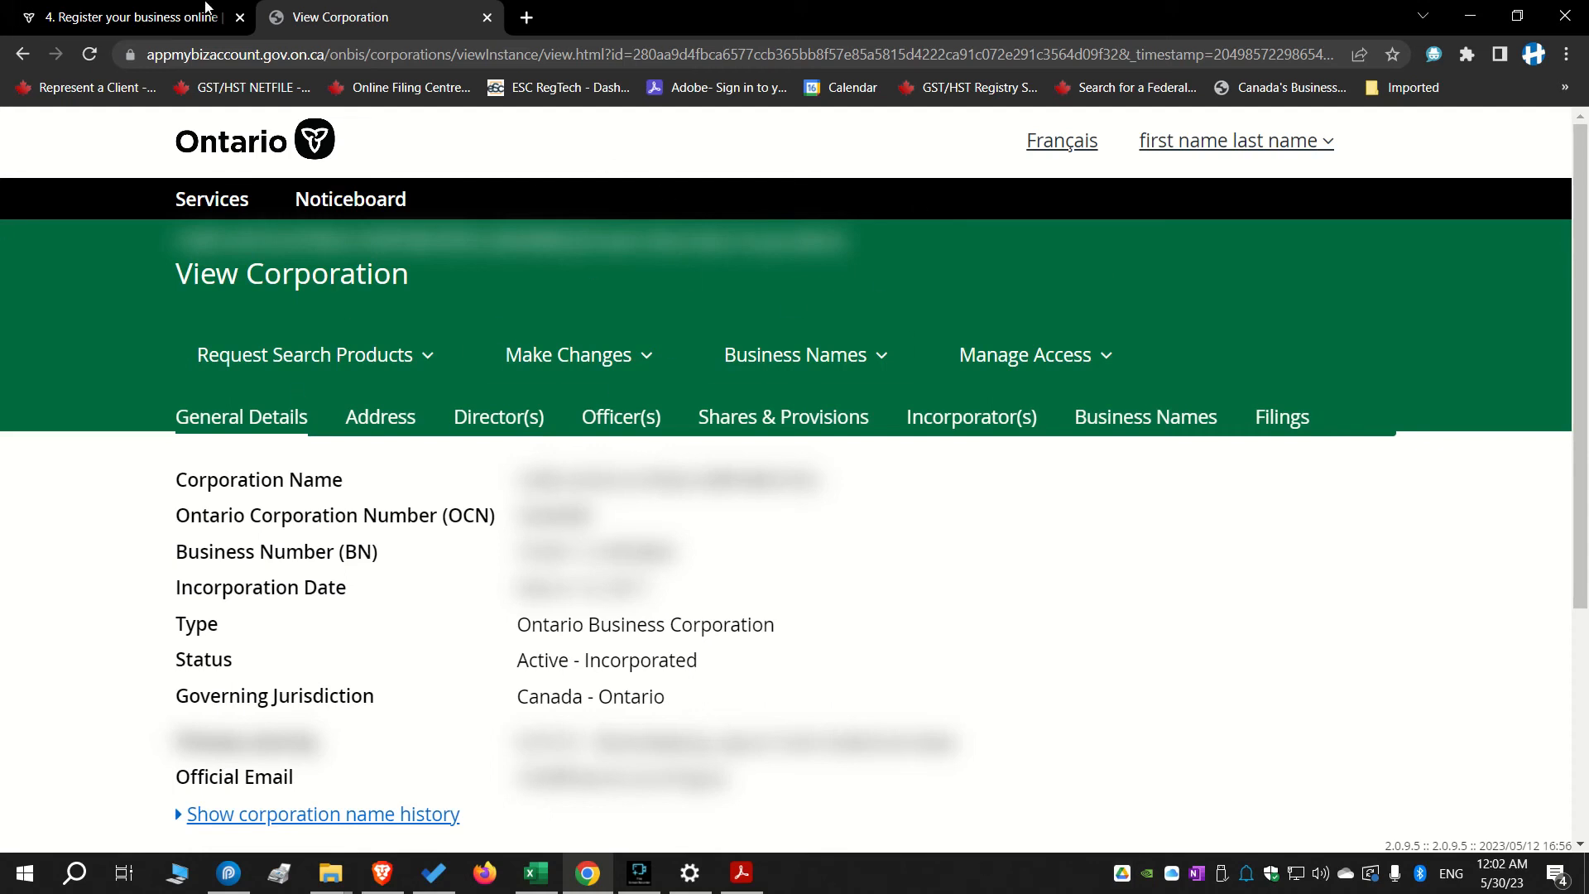
# Open the corporation's Filings list and check the submitted annual returns
pyautogui.click(653, 355)
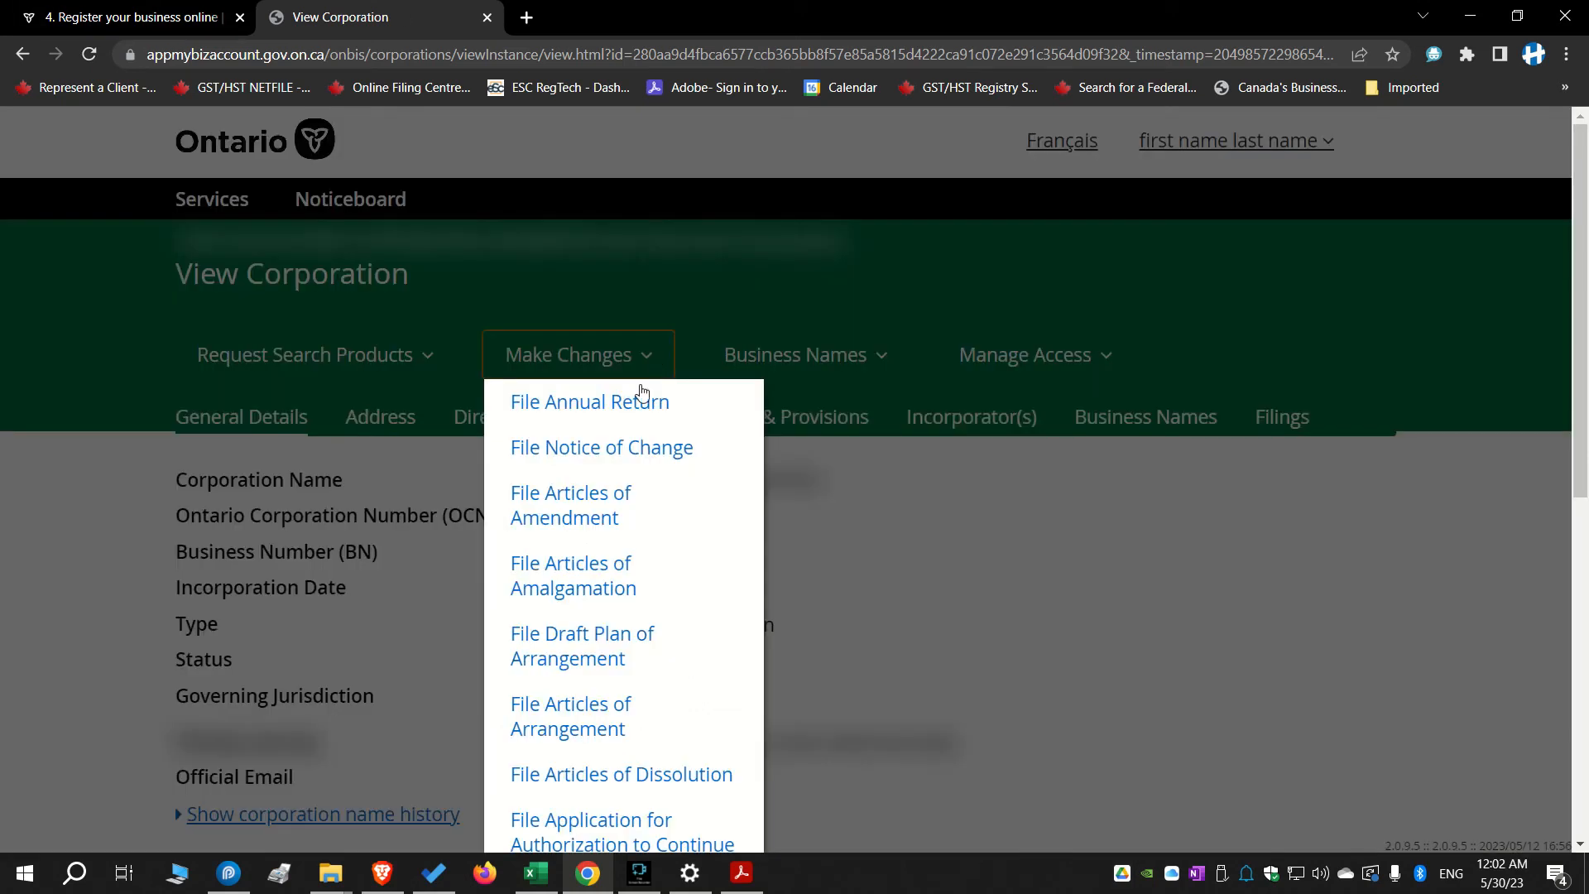
pyautogui.click(1246, 526)
pyautogui.scroll(-4, 692, 393)
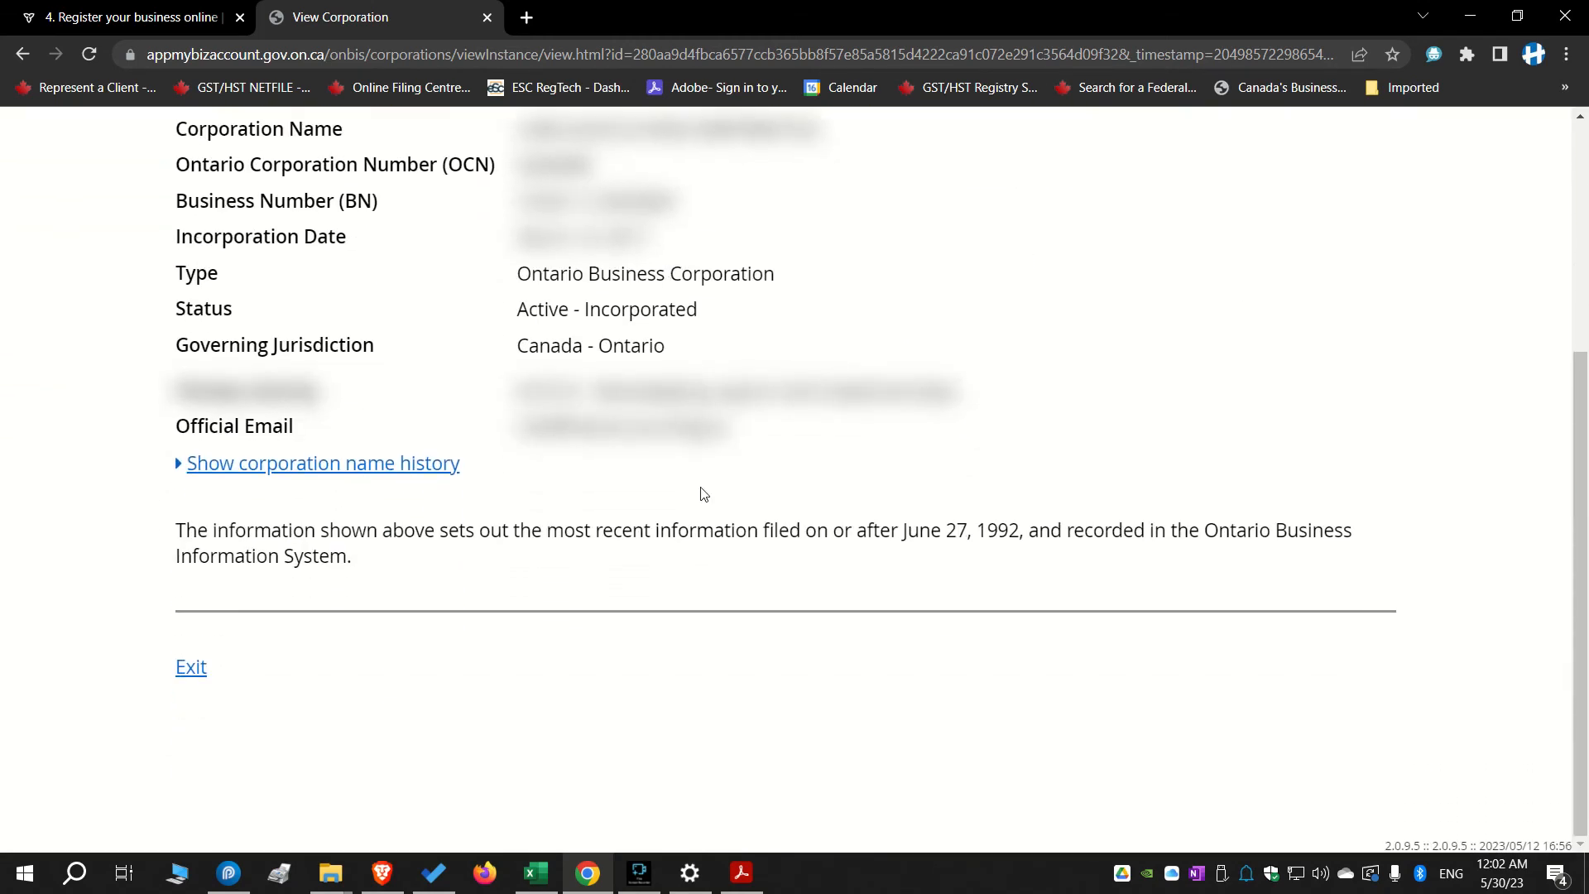
pyautogui.scroll(3, 936, 539)
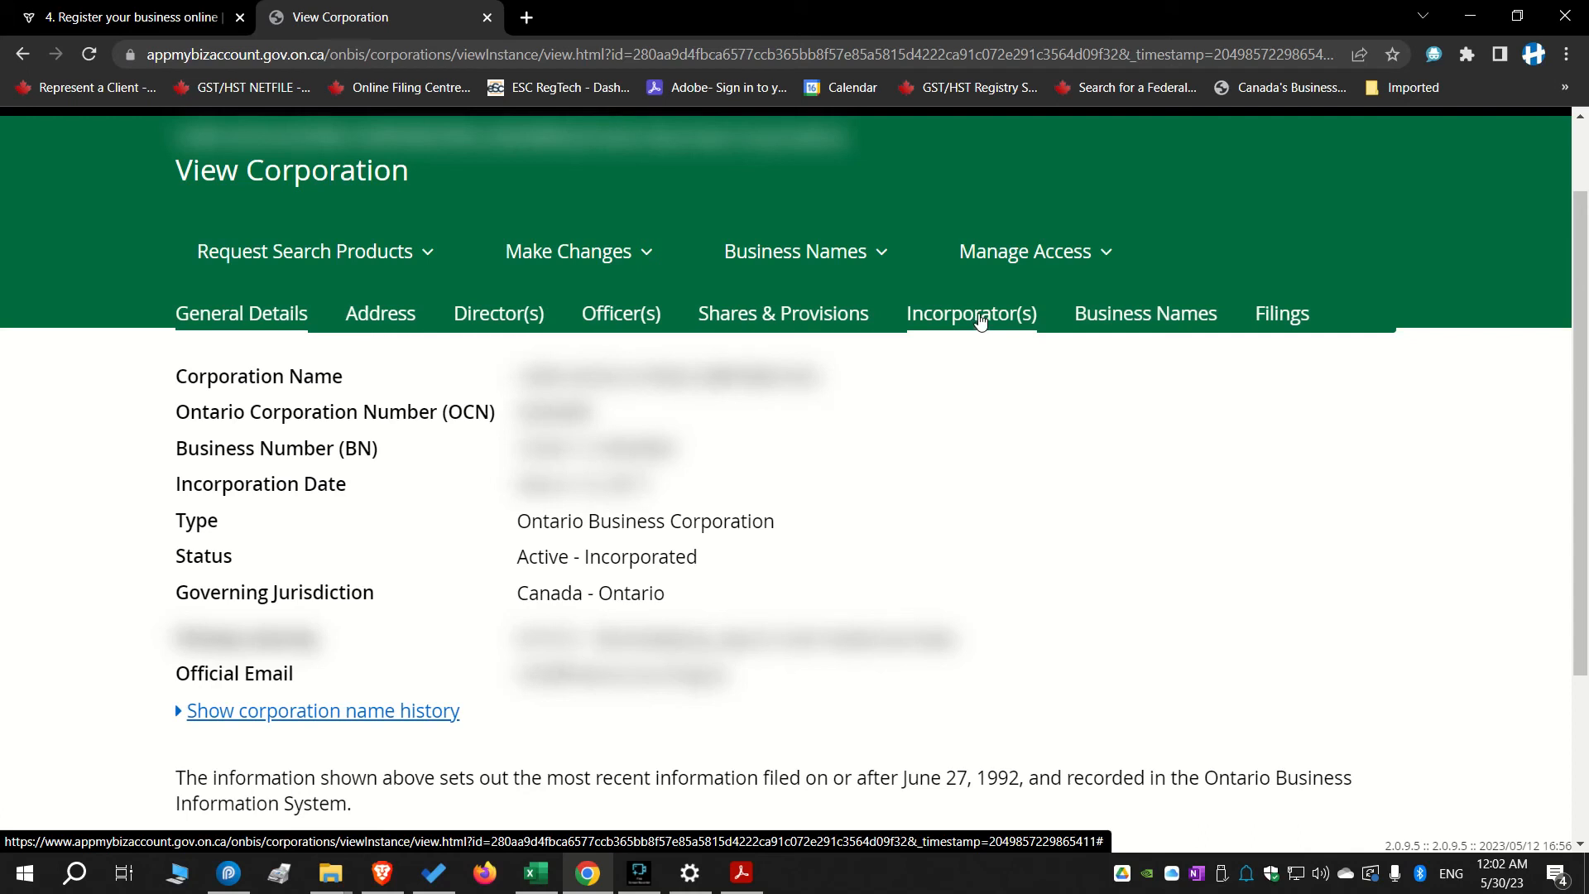
pyautogui.click(1296, 318)
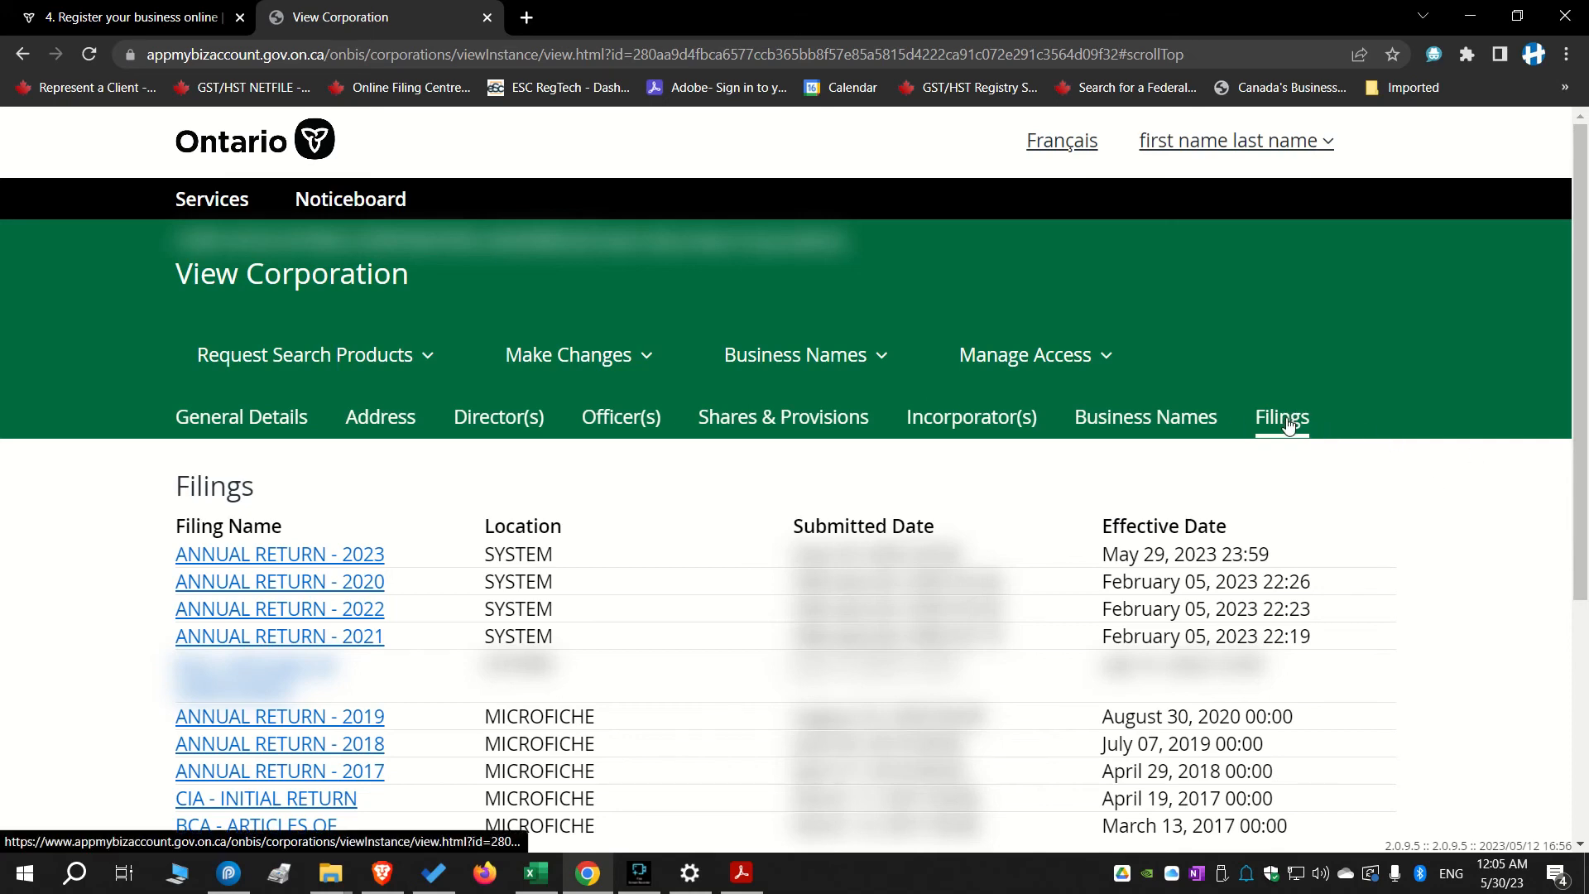
pyautogui.scroll(-1, 318, 506)
pyautogui.scroll(-3, 319, 447)
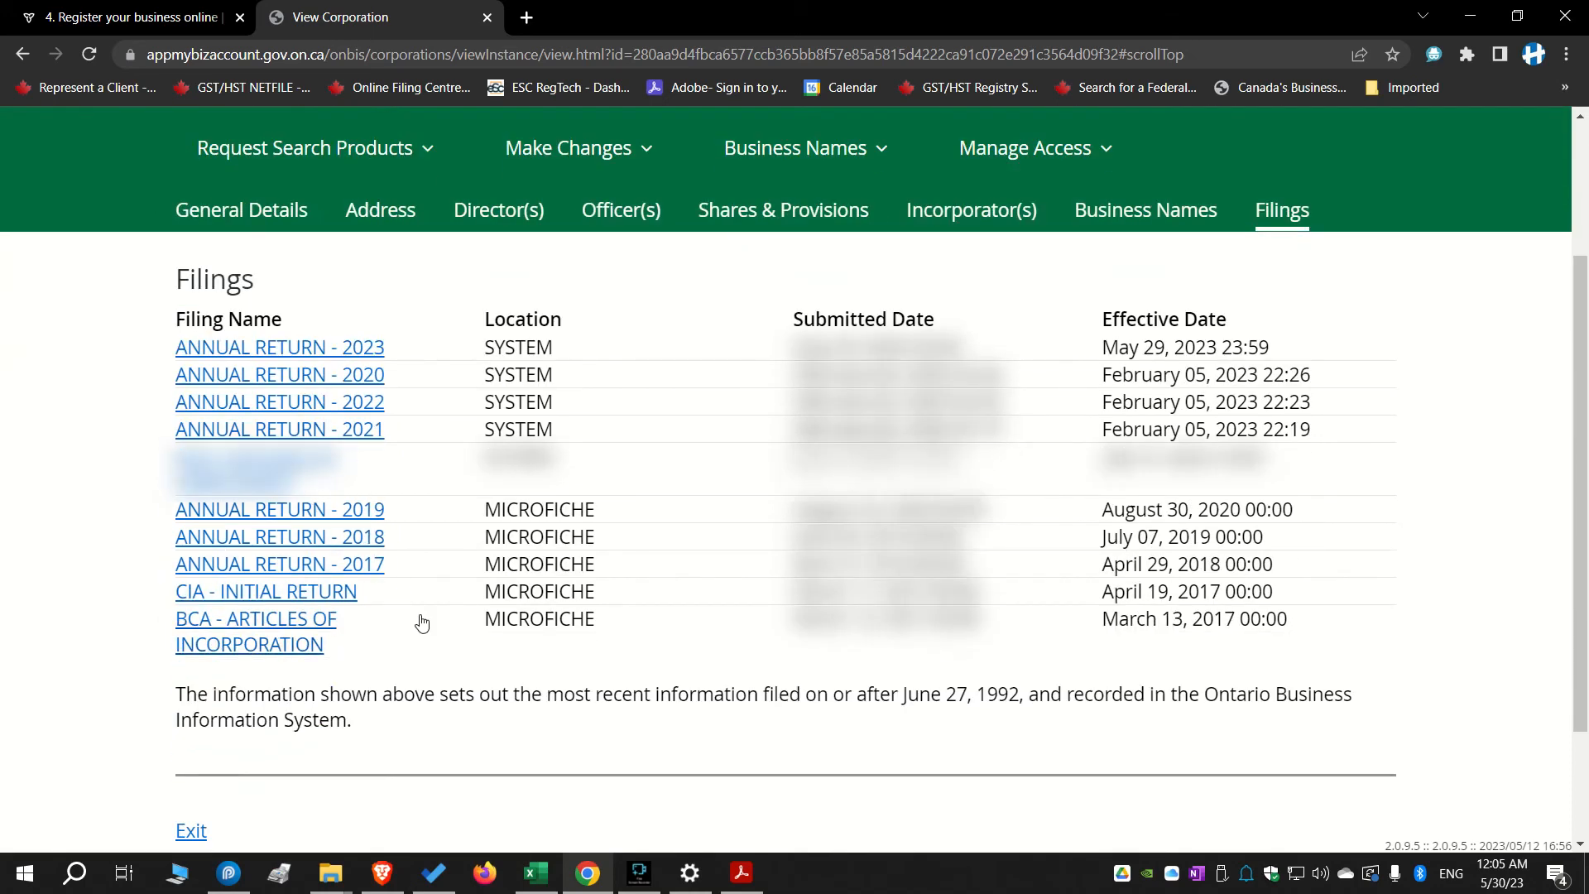
pyautogui.scroll(5, 455, 579)
pyautogui.scroll(-1, 357, 577)
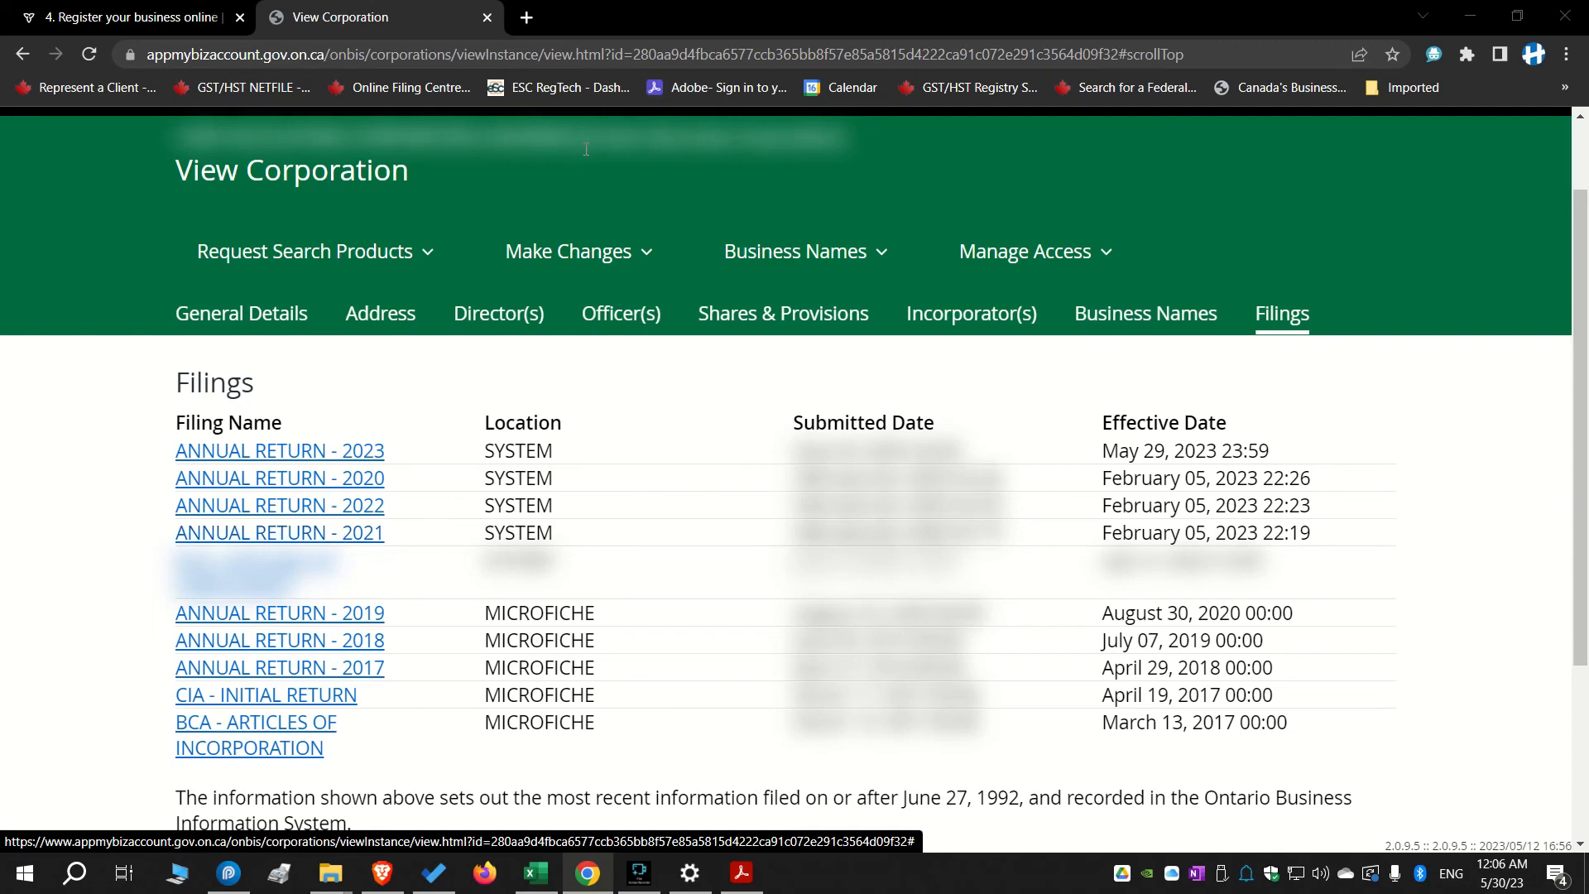
pyautogui.click(647, 254)
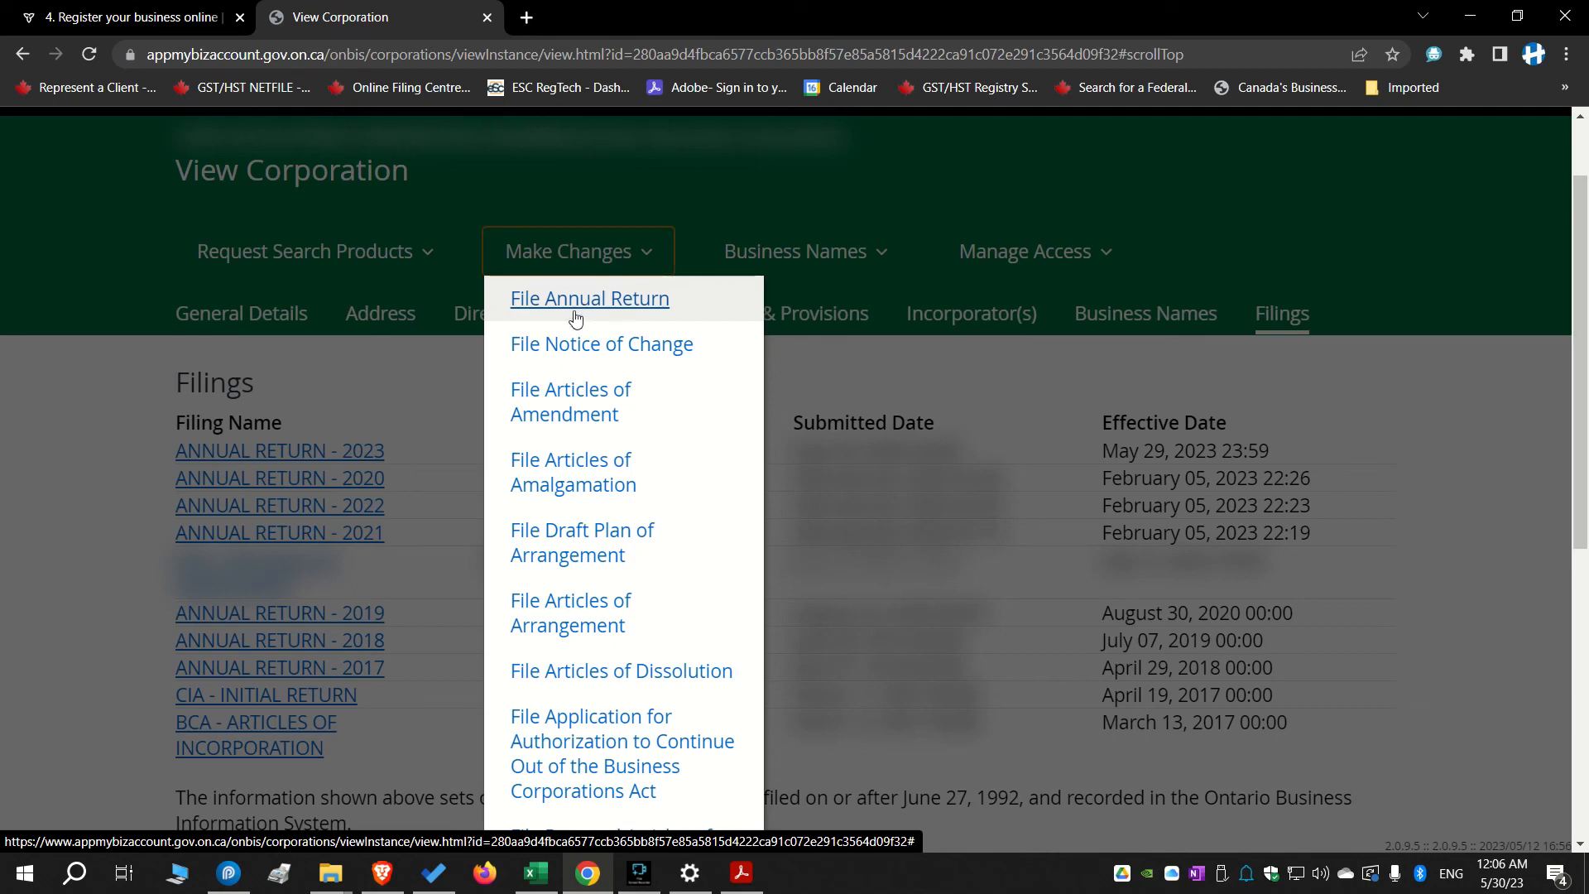
pyautogui.click(116, 282)
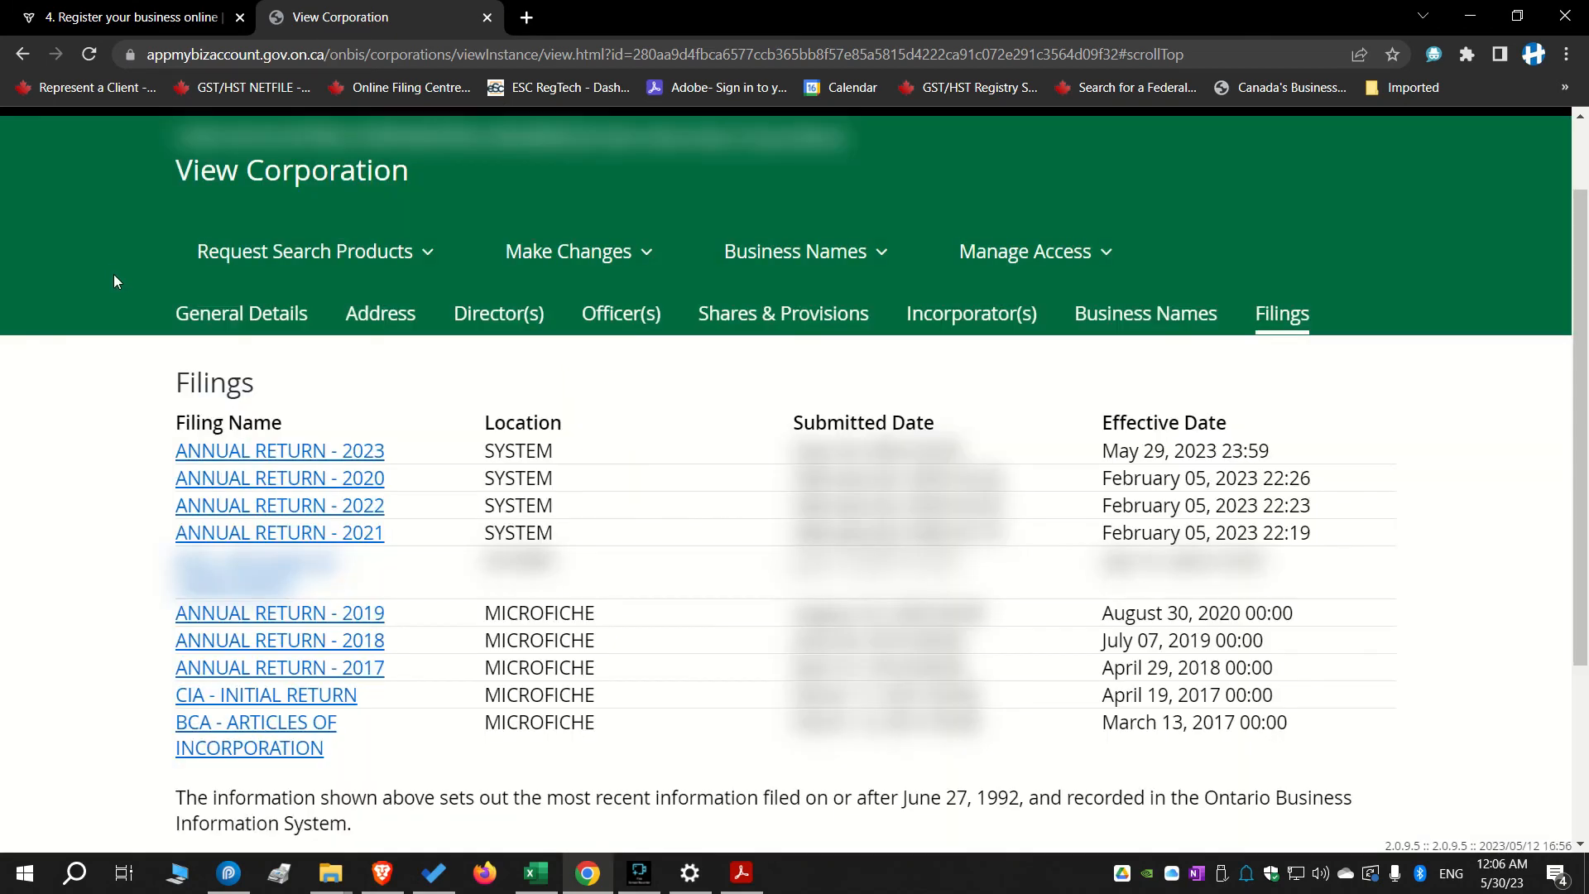